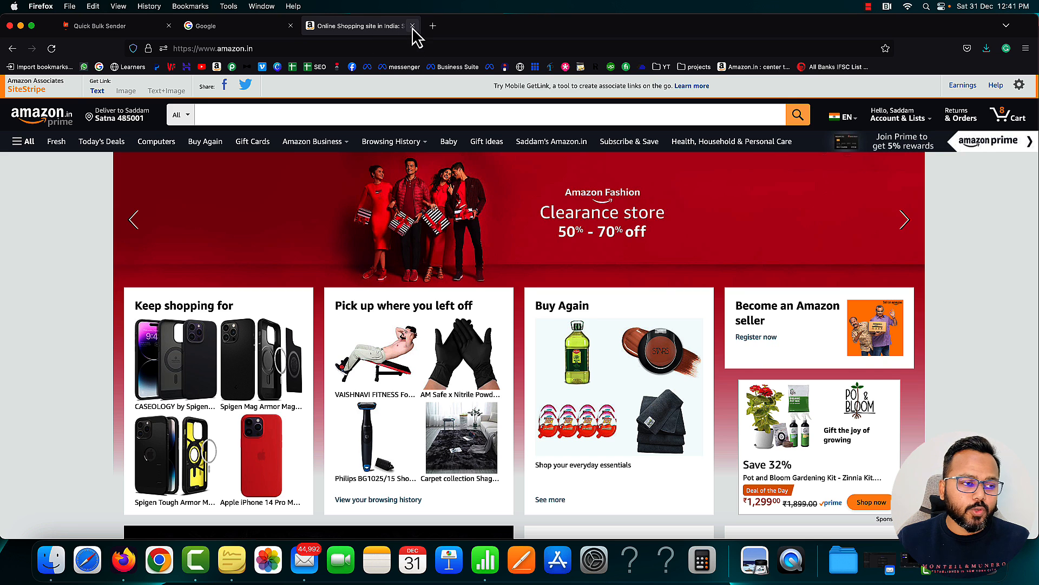
Close the Amazon tab and load the site's Hostinger referral link in the Google tab
left_click(413, 25)
left_click(401, 51)
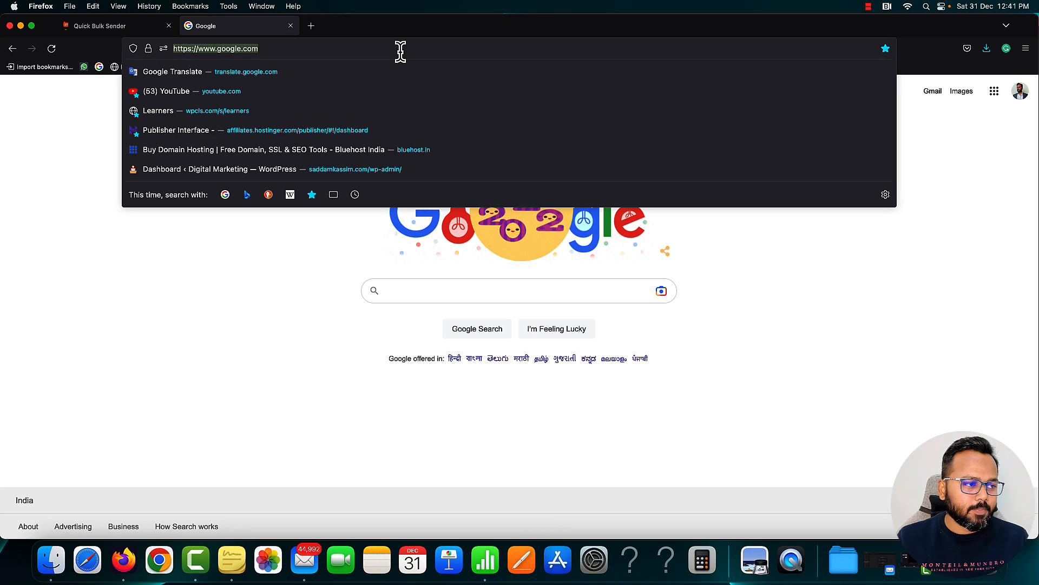
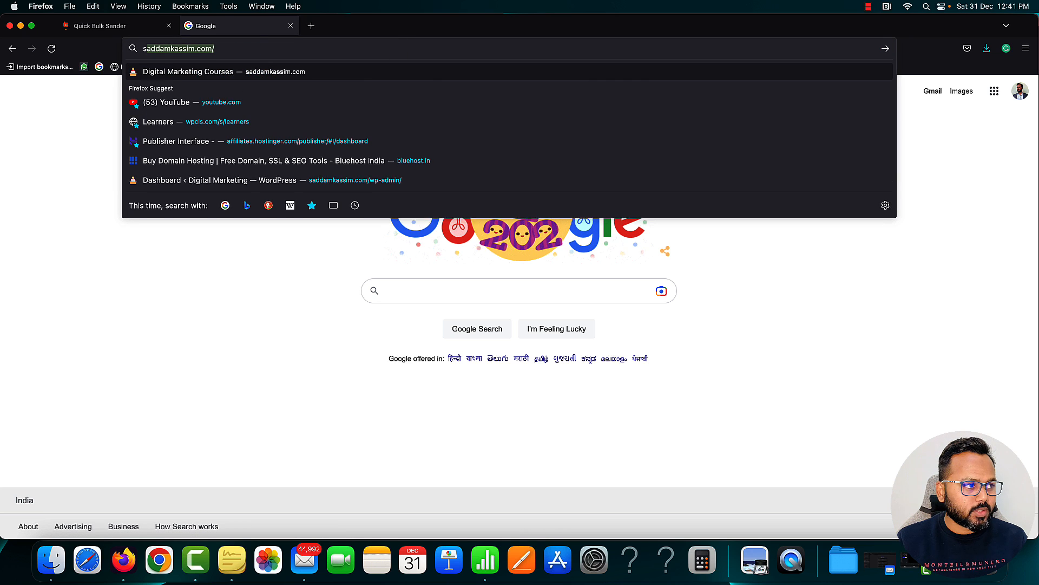
key("Right")
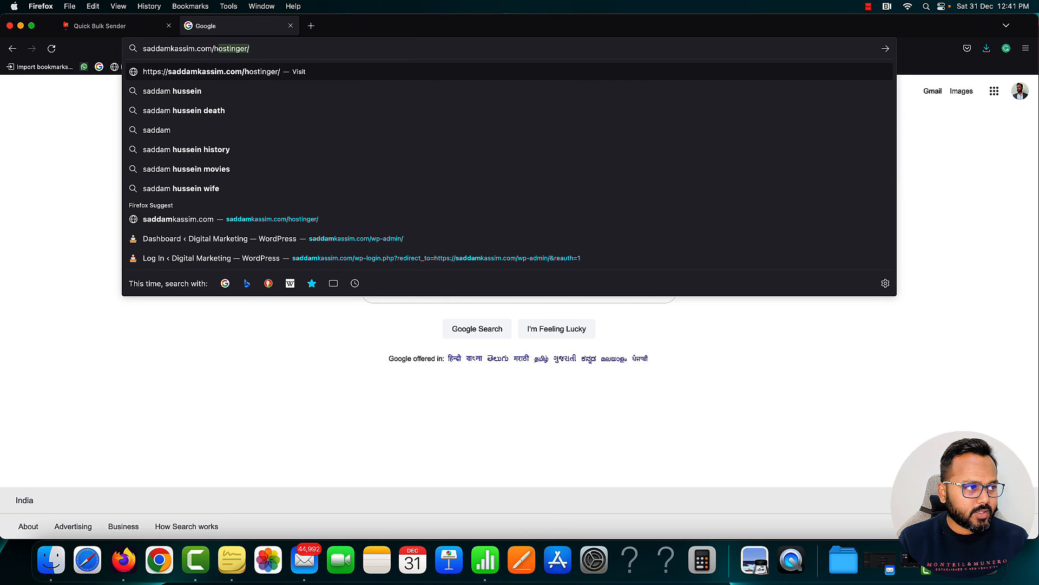
key("Return")
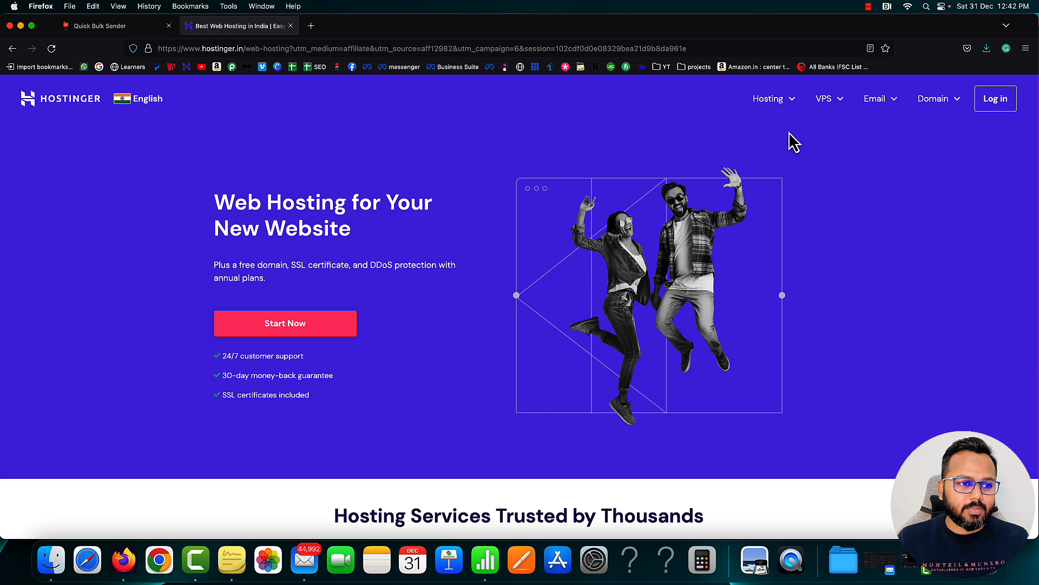
Go to Hostinger's WordPress Hosting page and jump down to the pricing plans
left_click(793, 103)
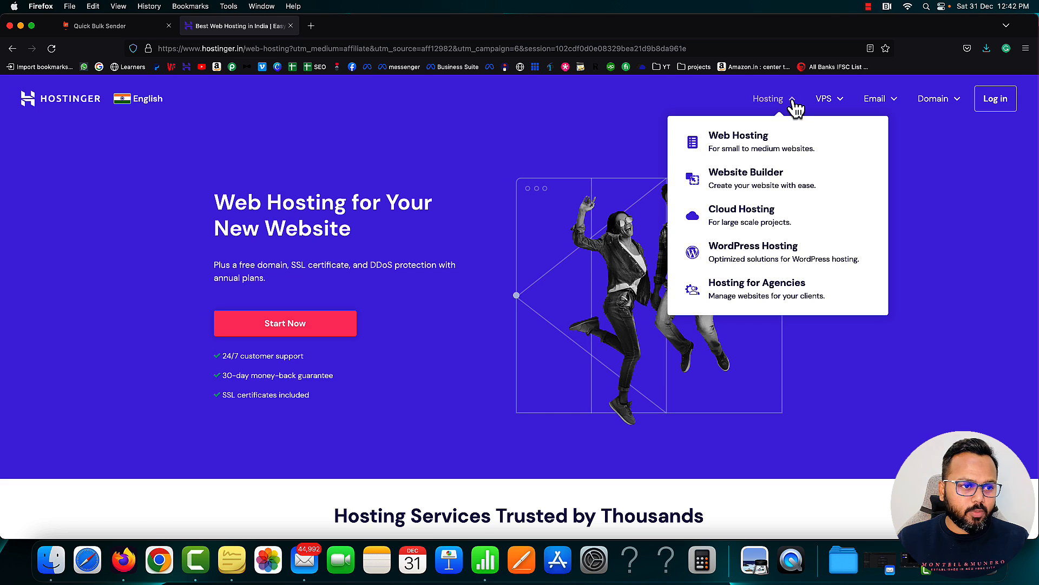
left_click(752, 255)
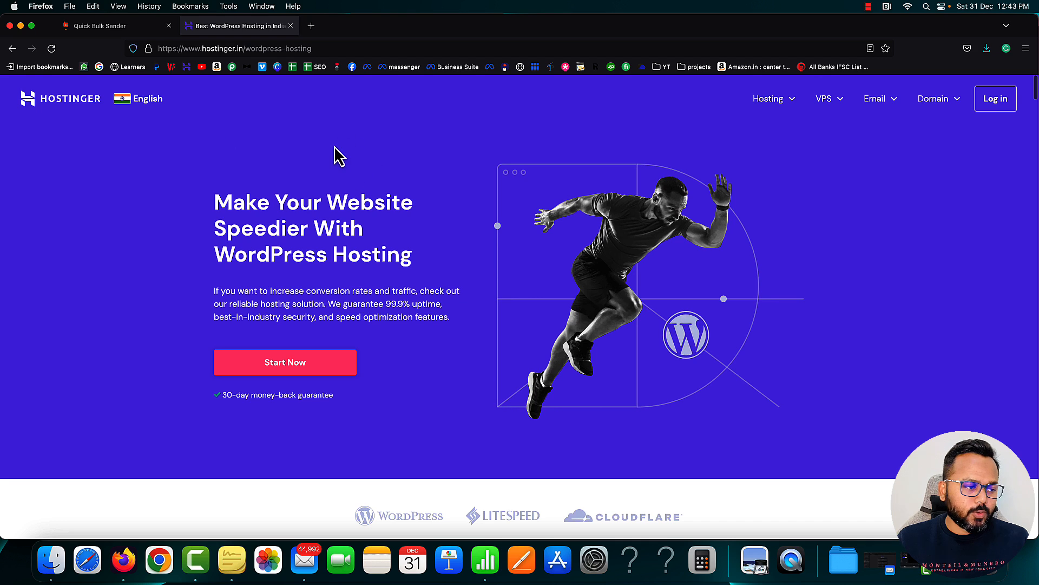
left_click(283, 370)
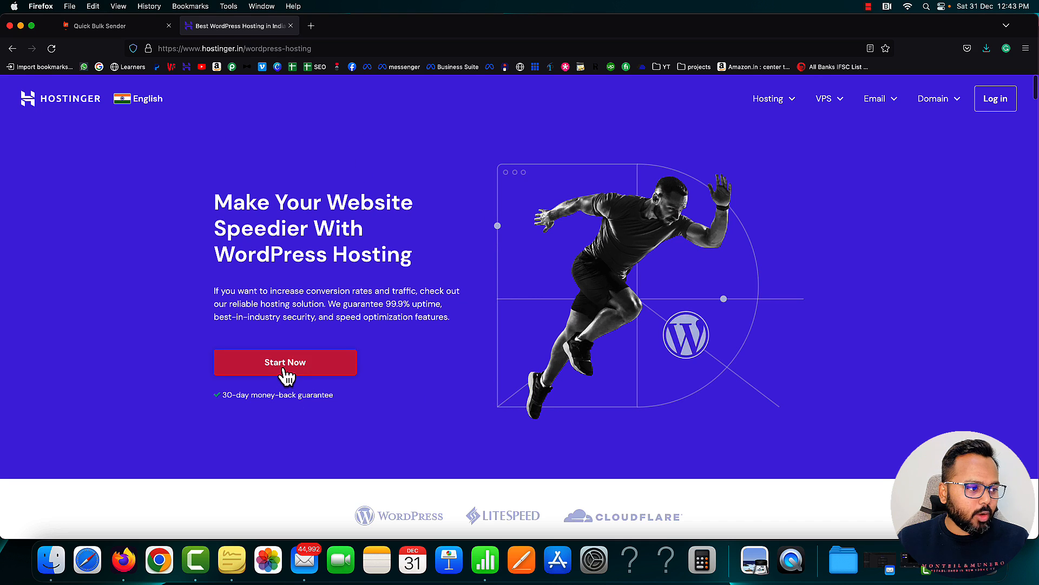
scroll(312, 348, "down", 1)
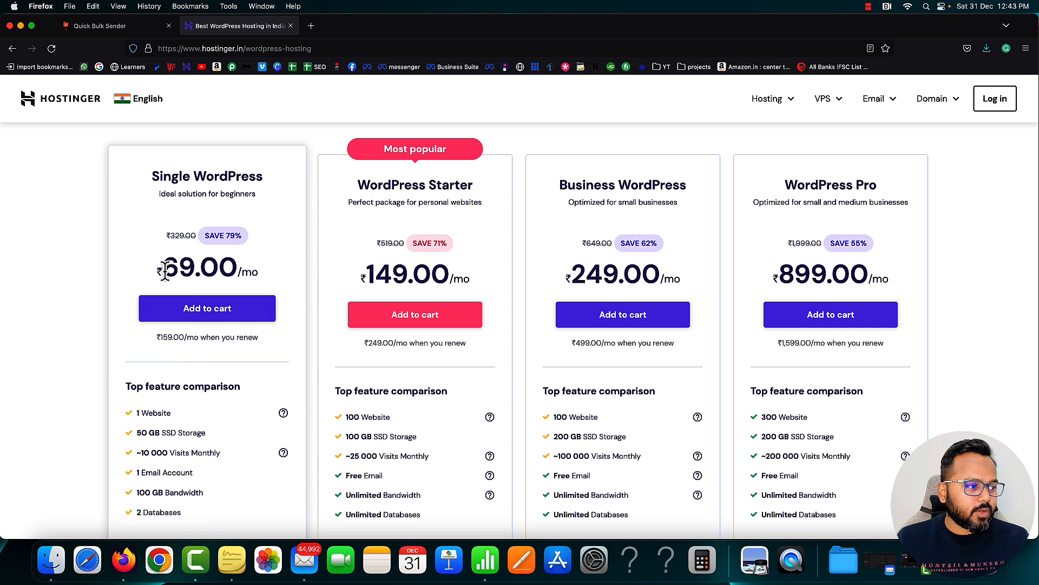
left_click_drag(164, 271, 252, 272)
left_click_drag(135, 412, 166, 414)
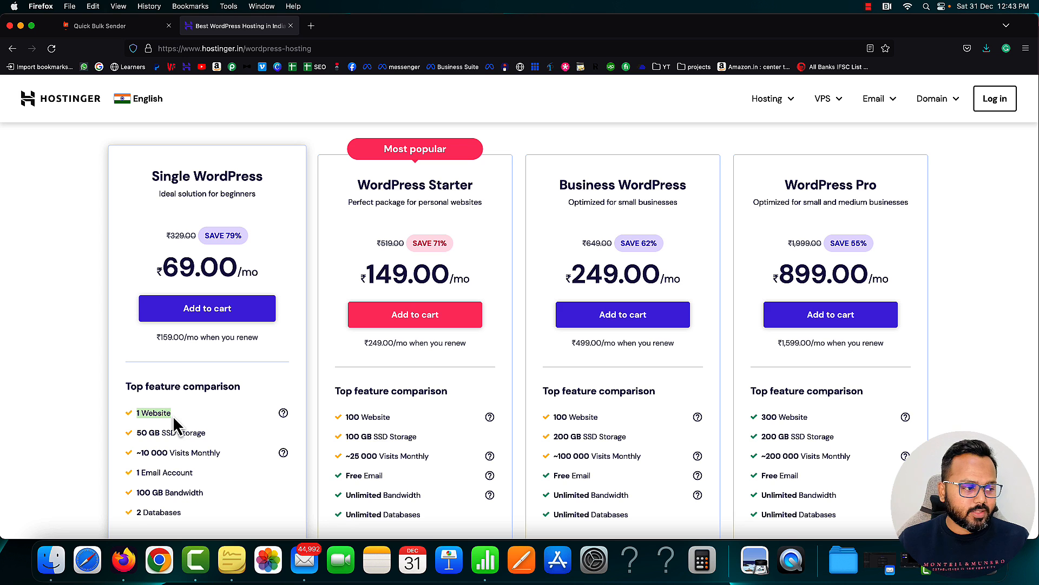
scroll(174, 414, "down", 1)
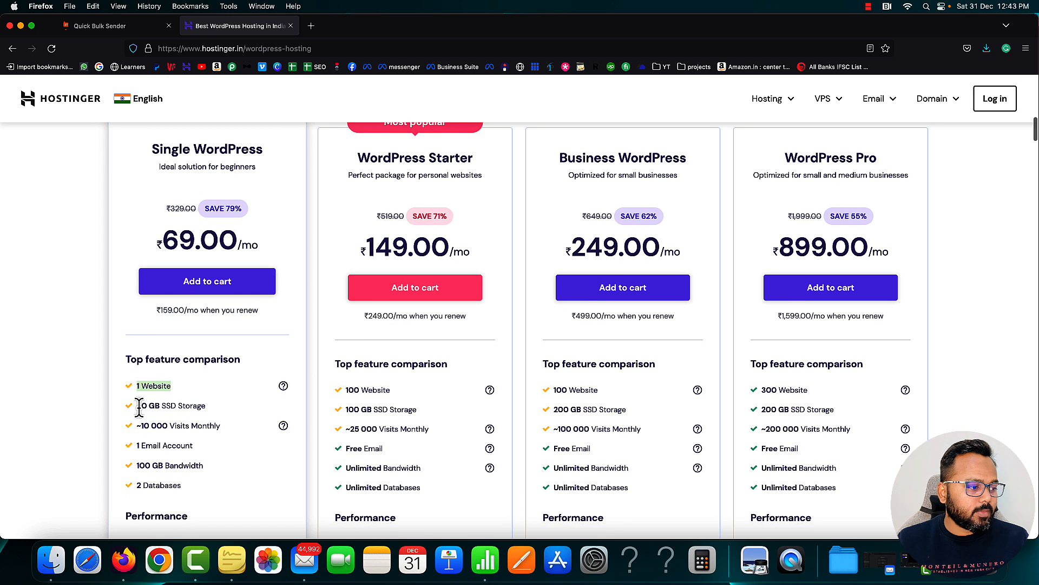
left_click_drag(137, 406, 203, 407)
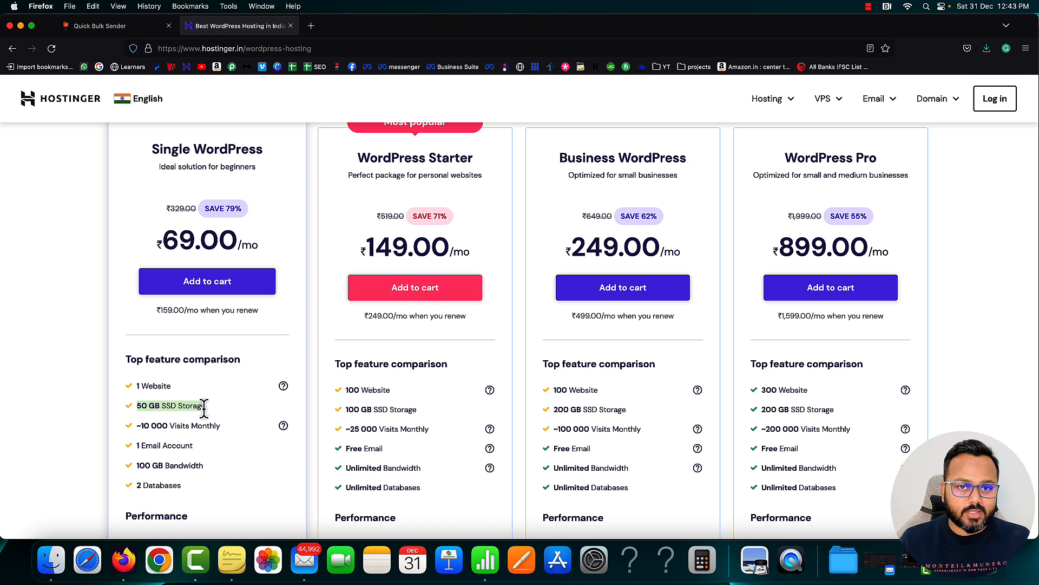
scroll(204, 406, "down", 1)
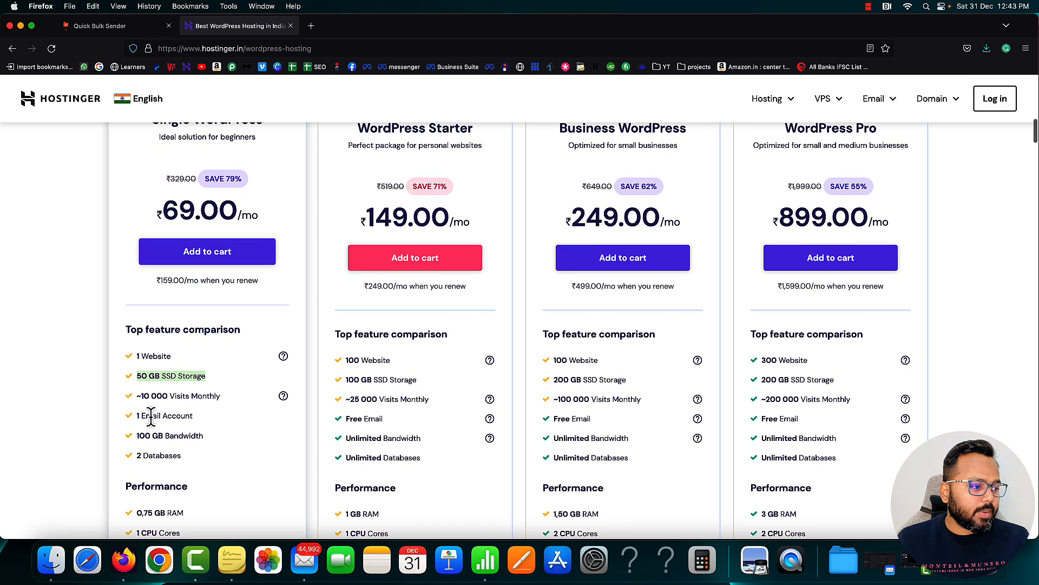
left_click_drag(136, 416, 191, 419)
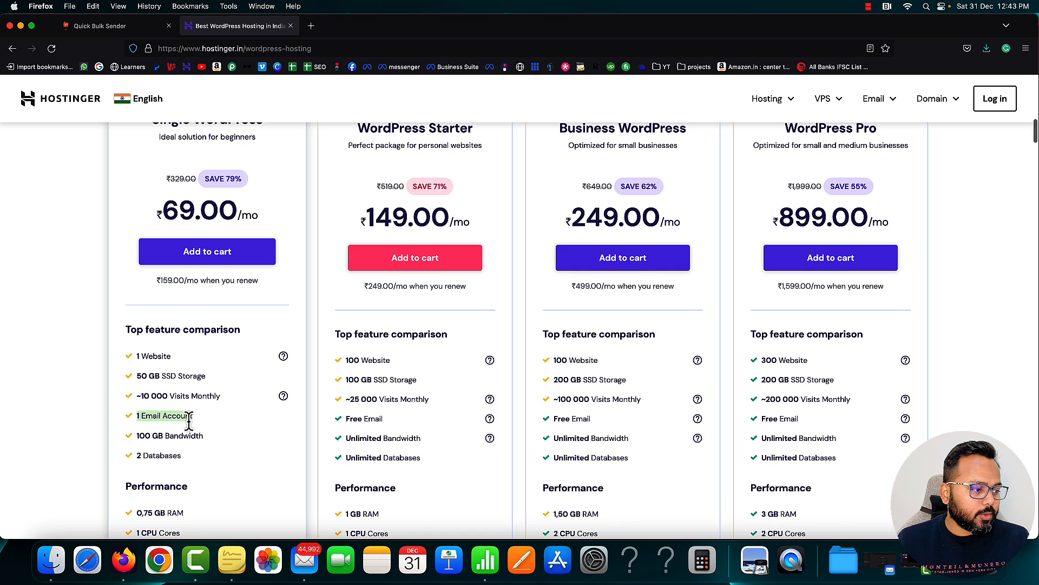
scroll(189, 420, "down", 1)
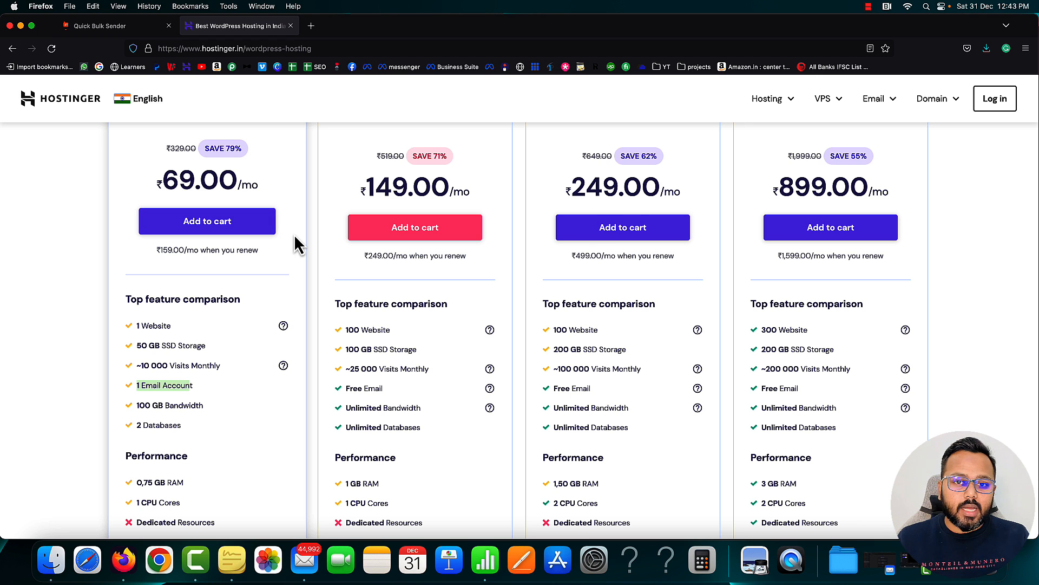
scroll(294, 243, "down", 5)
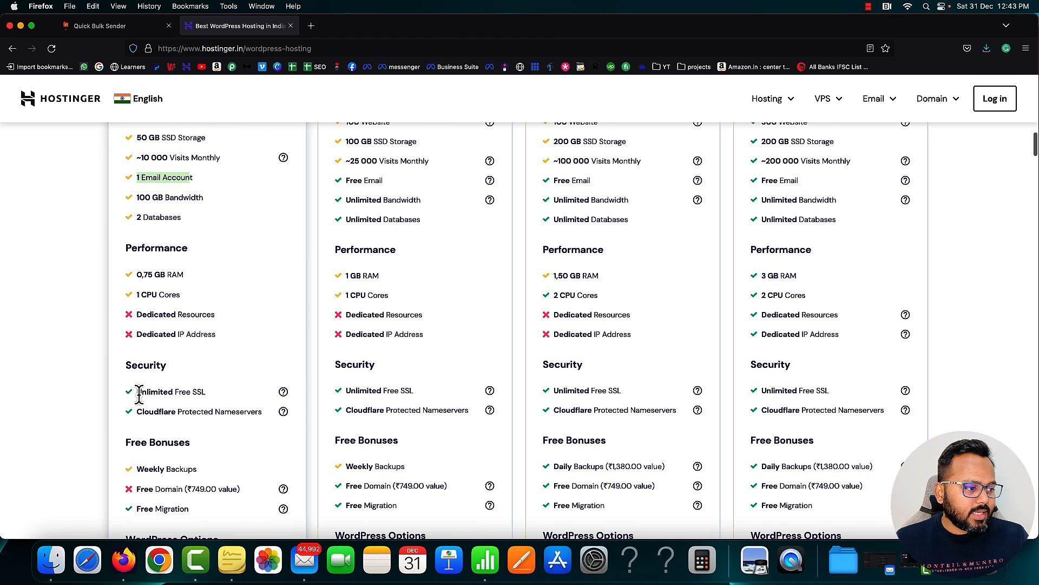
left_click_drag(136, 391, 206, 395)
left_click(209, 394)
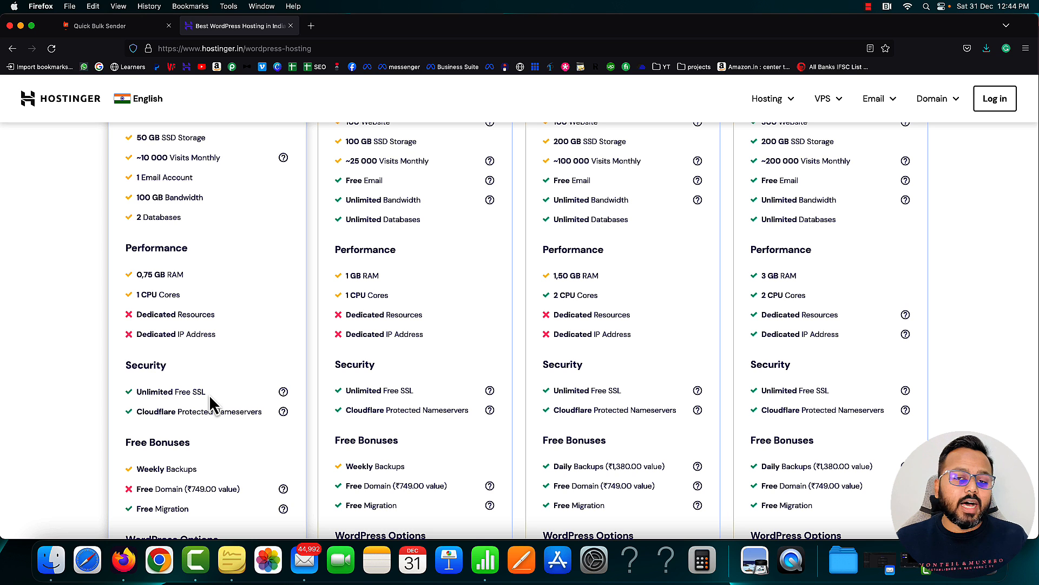
scroll(214, 394, "down", 2)
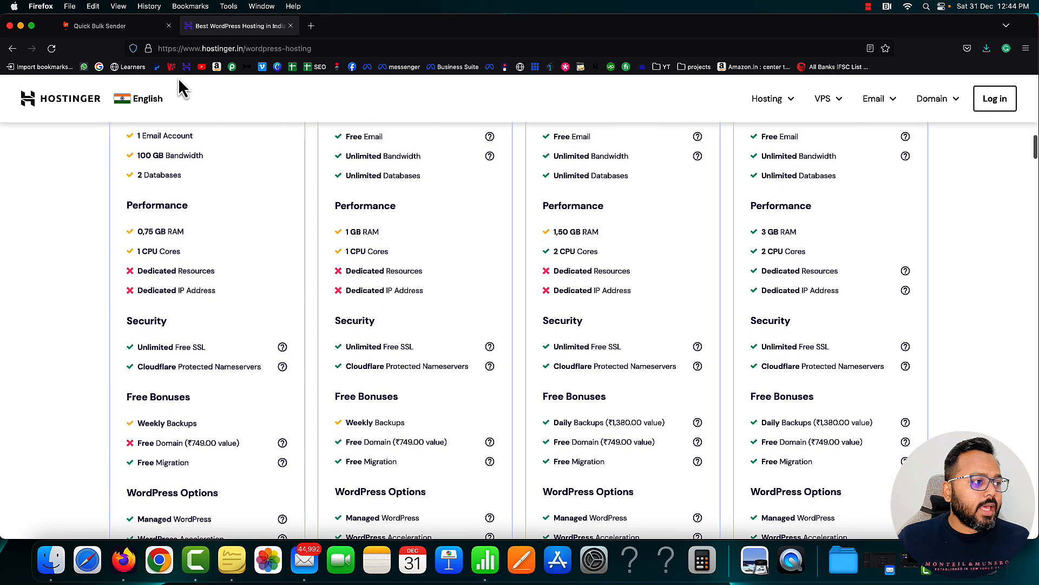
left_click(147, 49)
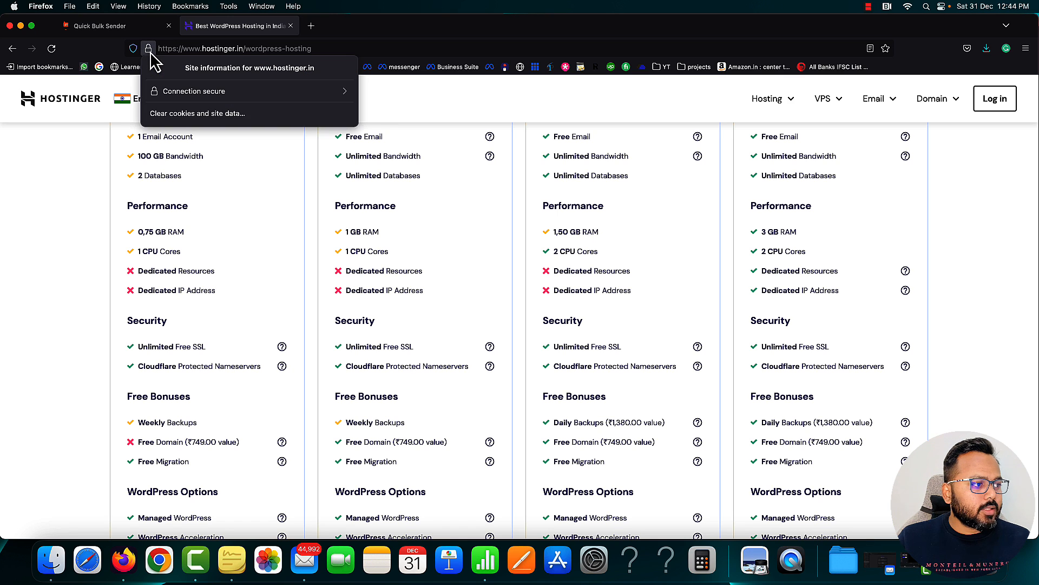
left_click(84, 168)
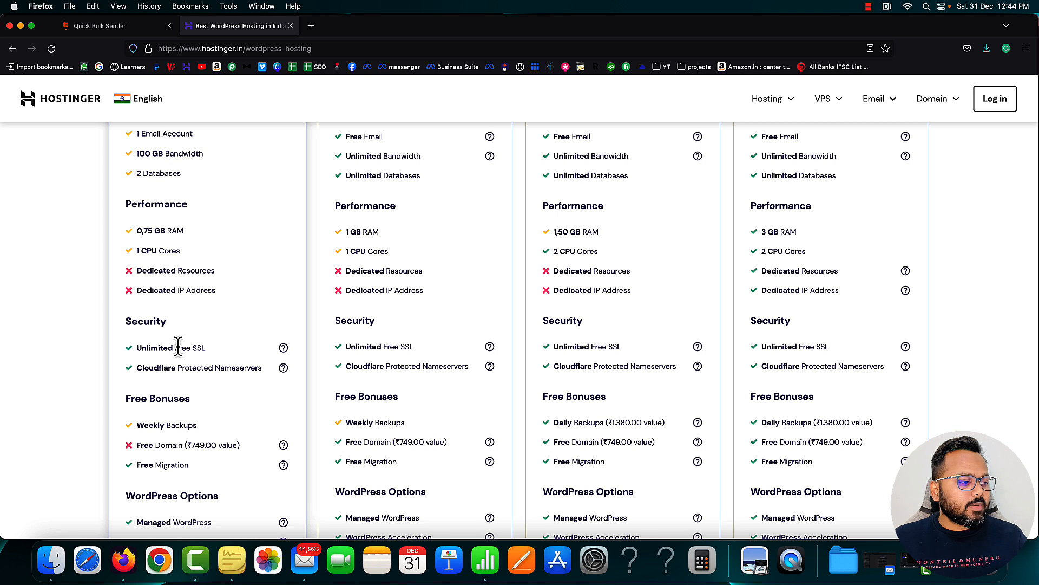
scroll(196, 379, "down", 2)
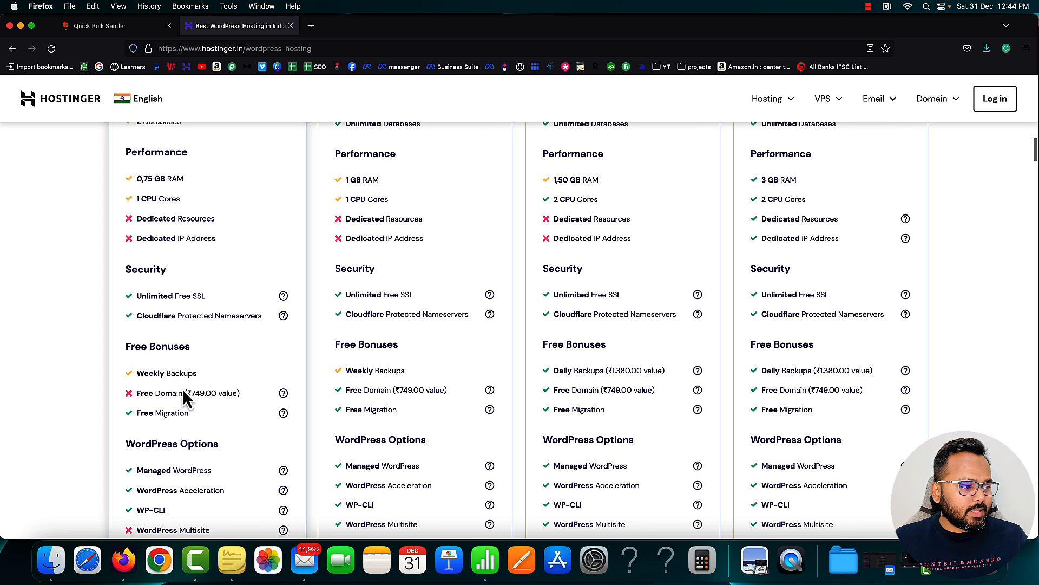
left_click_drag(137, 374, 195, 373)
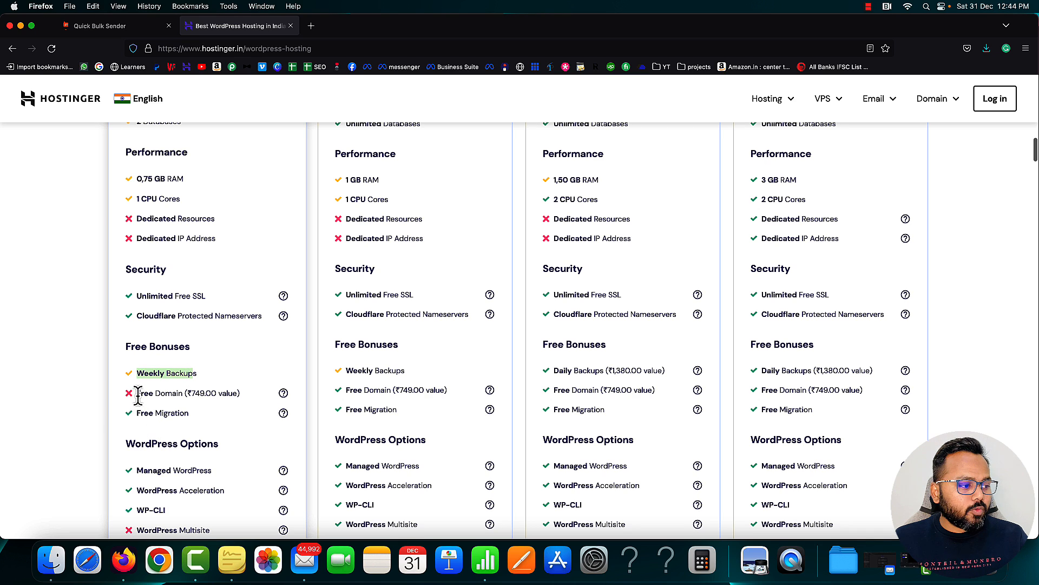
left_click_drag(137, 393, 181, 395)
left_click(186, 393)
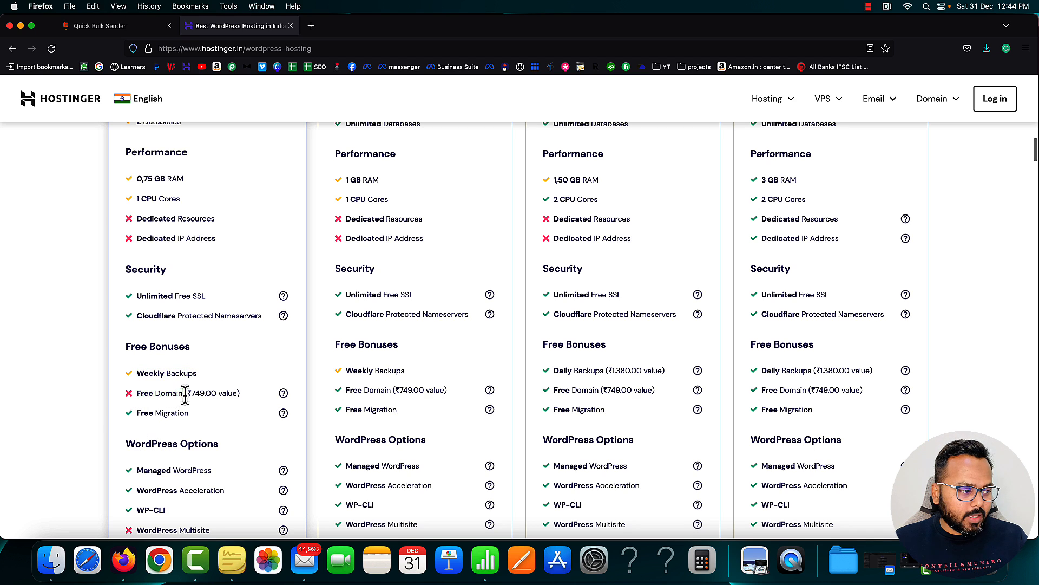
scroll(207, 399, "up", 10)
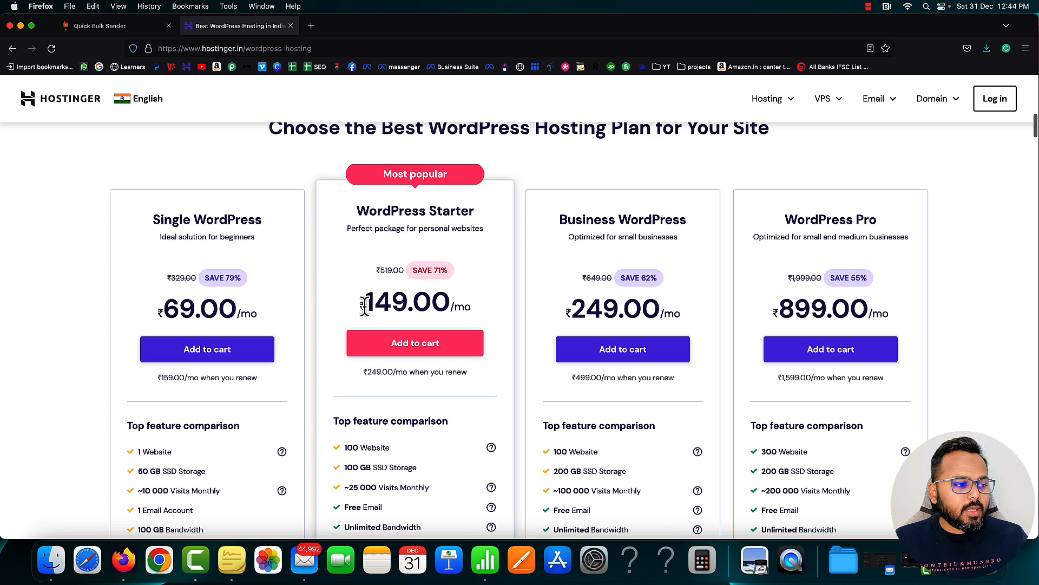
Point out WordPress Starter's 149 price, 100 websites and 100 GB SSD storage
left_click_drag(363, 307, 402, 306)
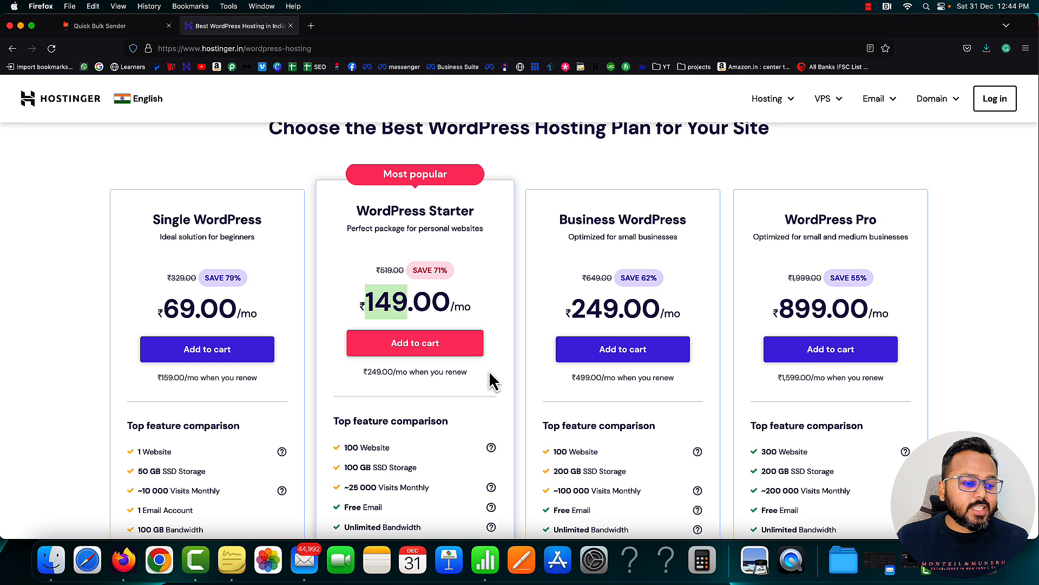
scroll(492, 382, "down", 2)
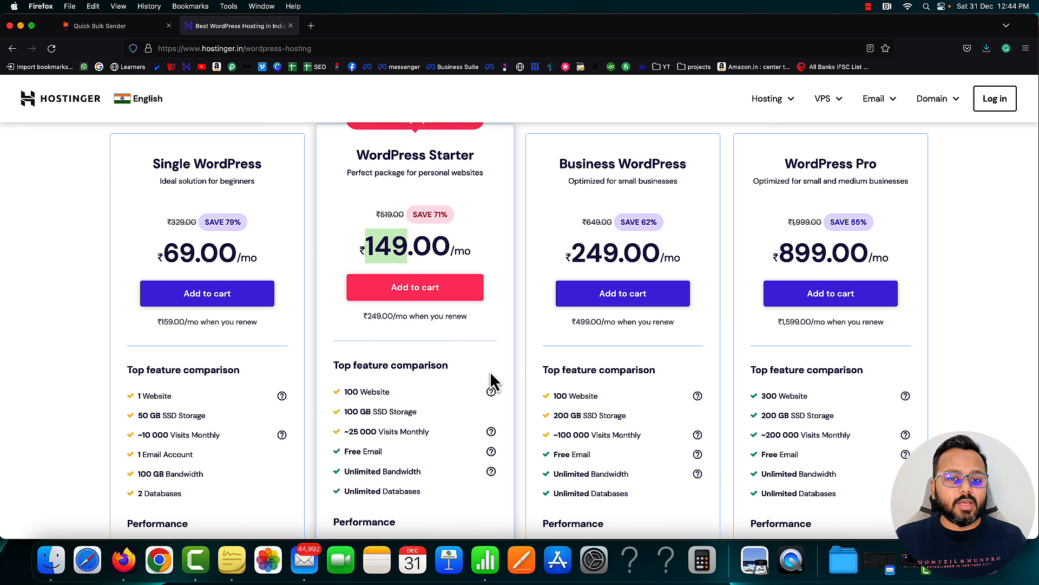
scroll(492, 390, "down", 3)
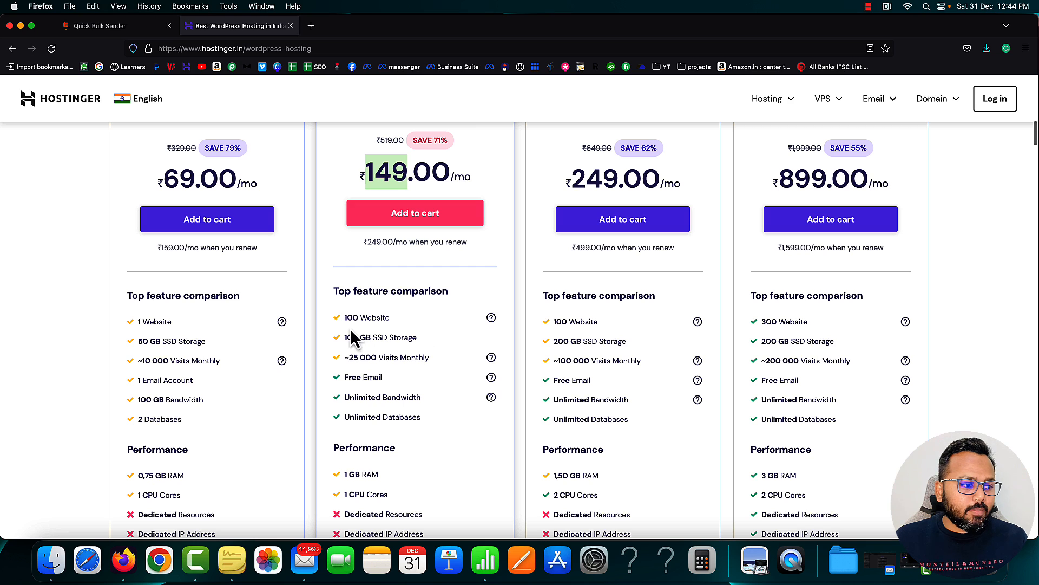
left_click_drag(346, 320, 388, 319)
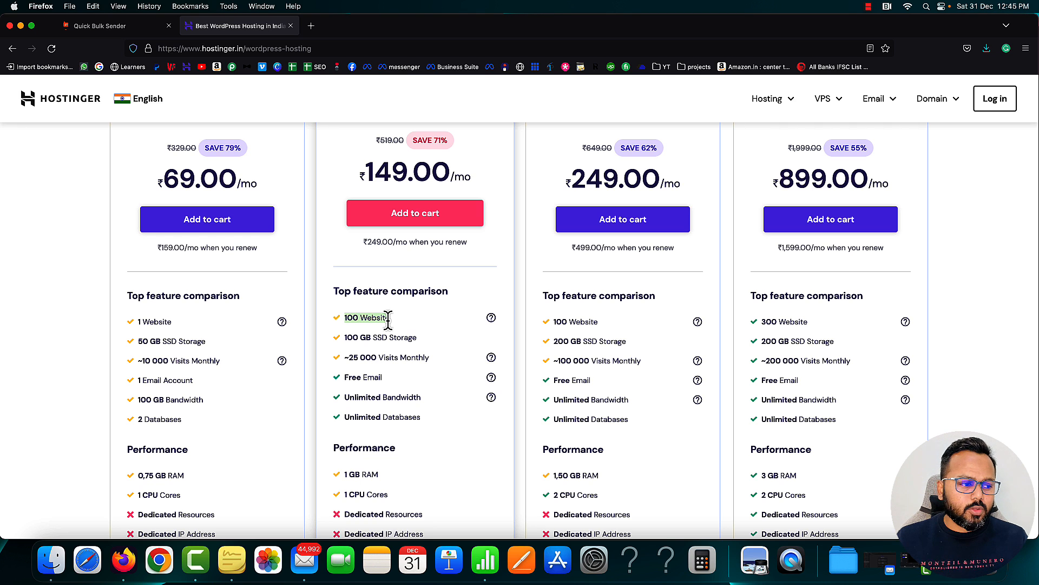
left_click(349, 338)
left_click_drag(349, 338, 424, 340)
left_click(423, 340)
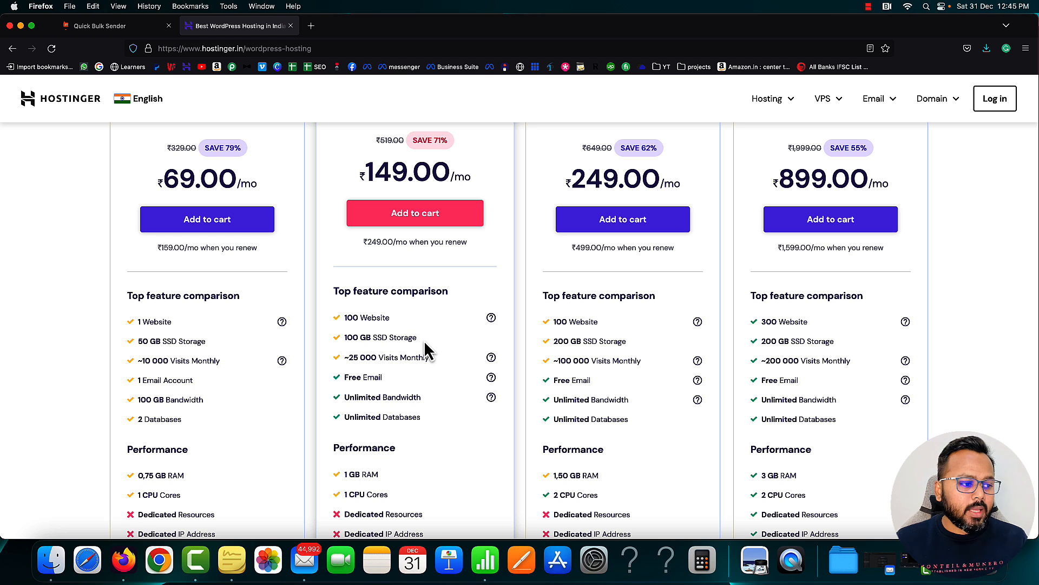
Point out the Starter plan's 25,000 monthly visits and free domain worth 749
scroll(424, 340, "down", 1)
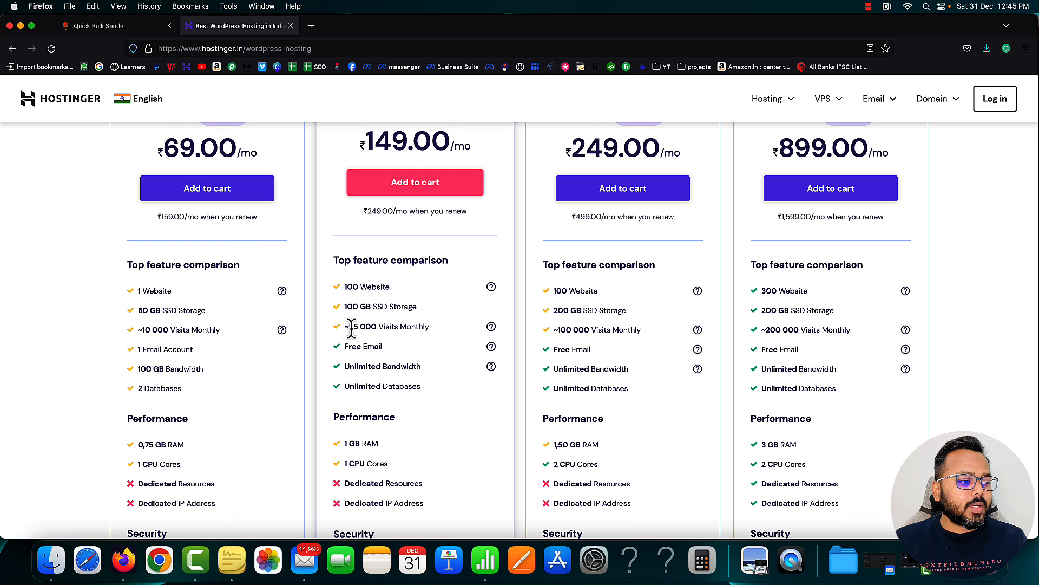
left_click_drag(352, 329, 378, 331)
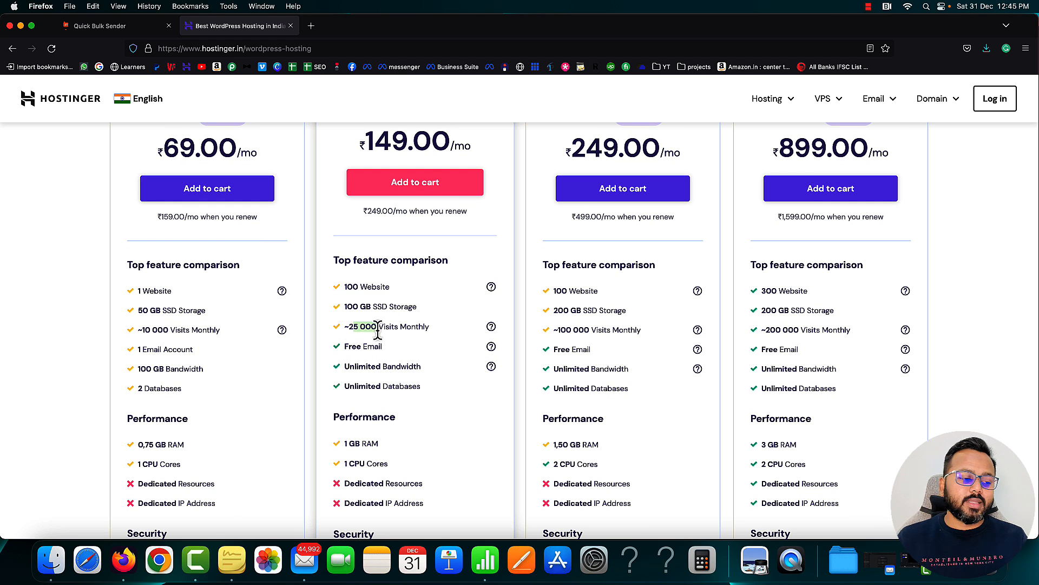
left_click_drag(357, 346, 389, 348)
scroll(389, 350, "down", 2)
scroll(392, 357, "down", 8)
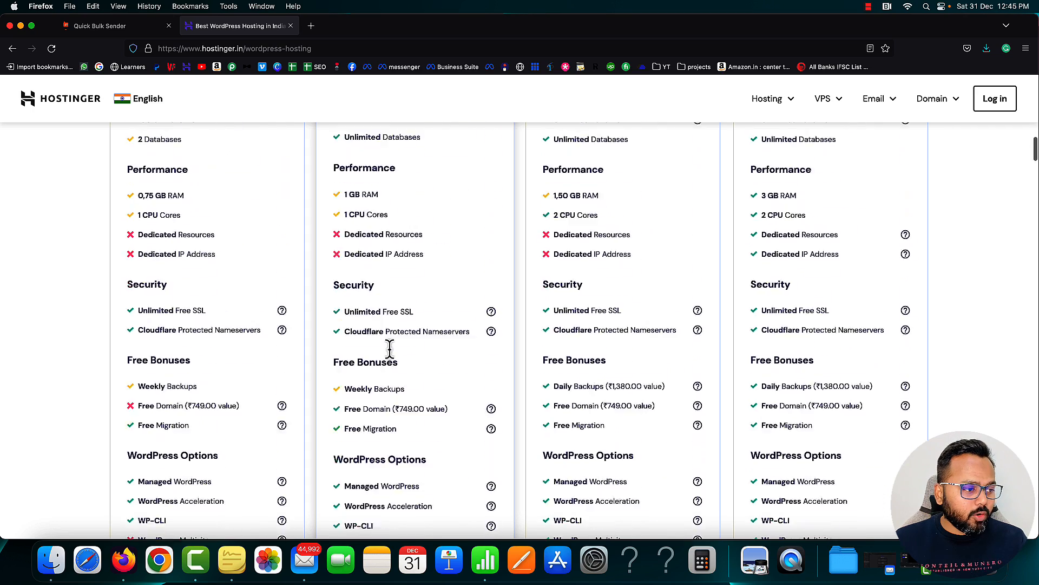
left_click_drag(344, 348, 391, 349)
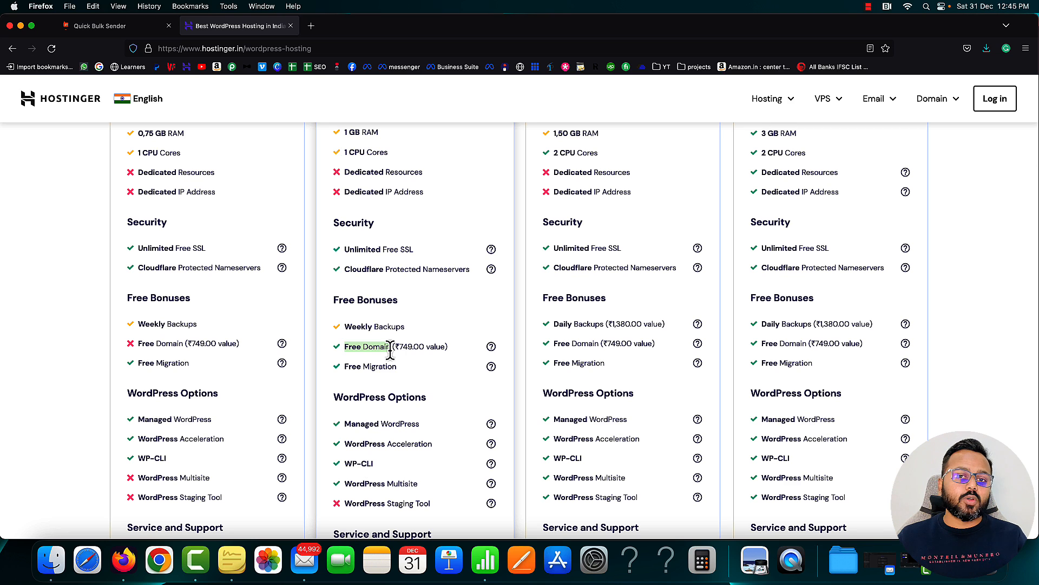
left_click_drag(400, 348, 412, 348)
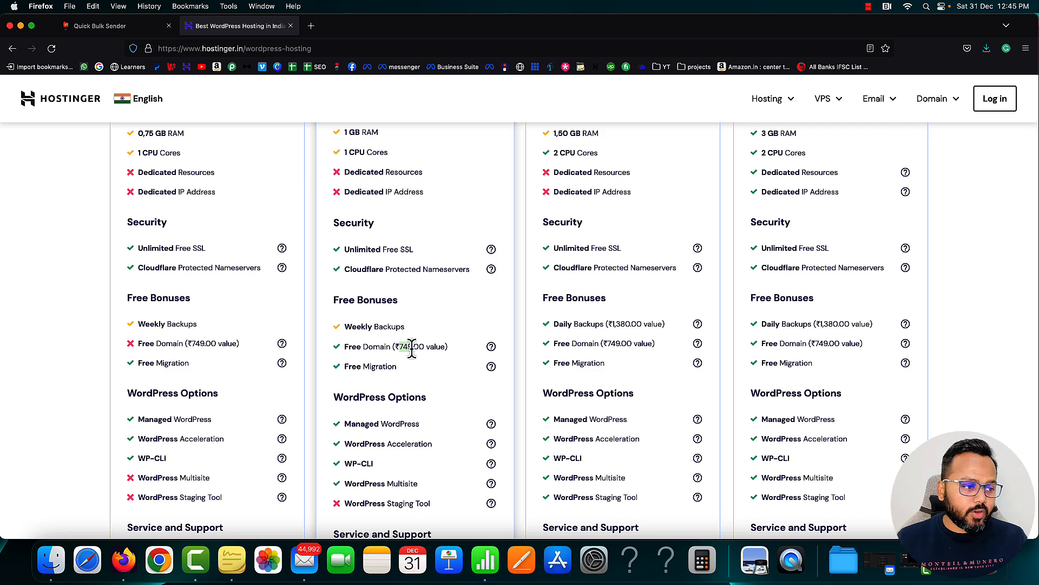
Scroll back up and add the WordPress Starter plan to the cart
scroll(462, 343, "up", 5)
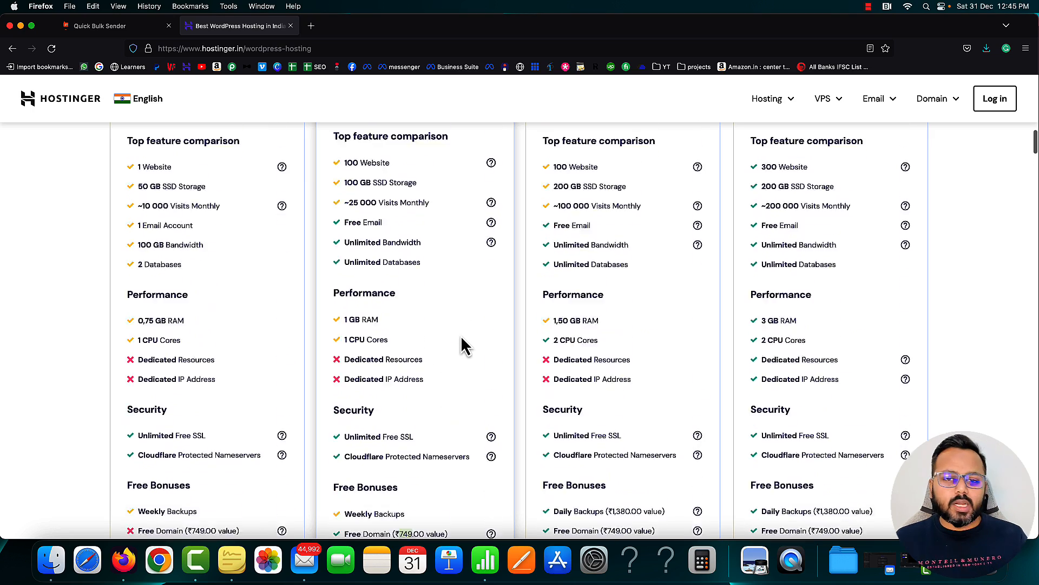
scroll(462, 343, "up", 5)
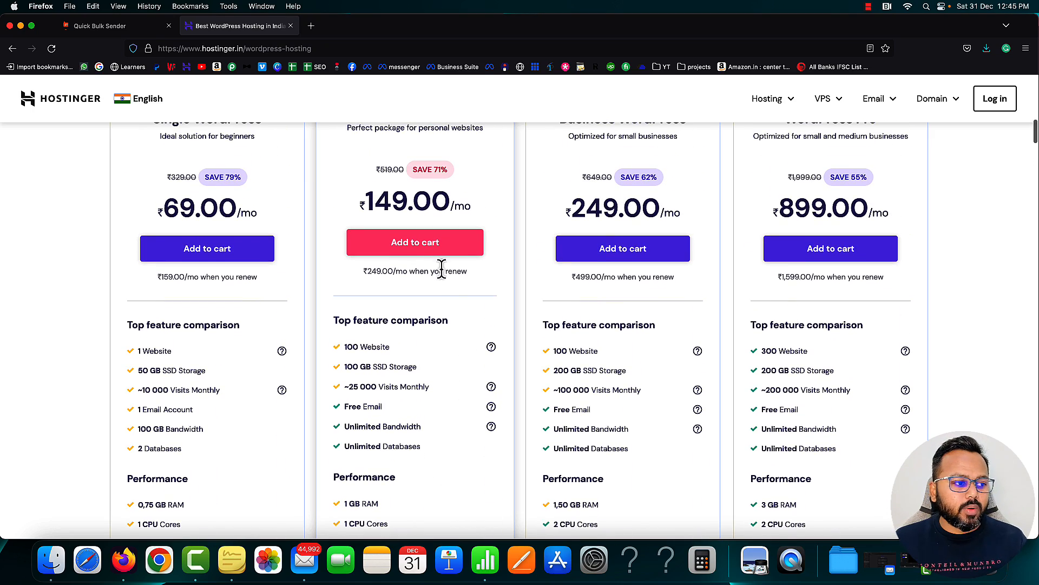
scroll(442, 269, "up", 2)
left_click_drag(357, 198, 479, 213)
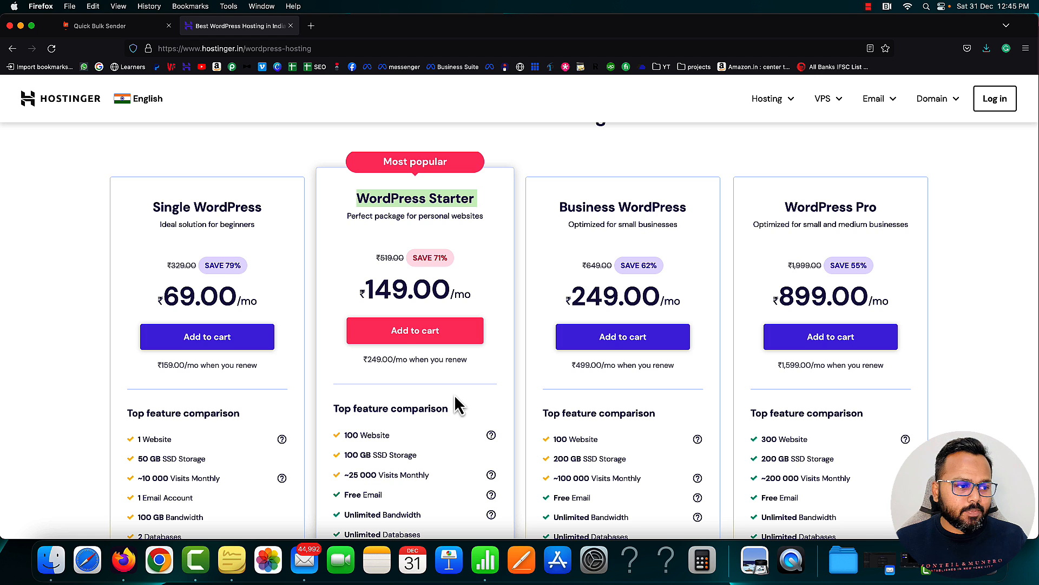
left_click(414, 331)
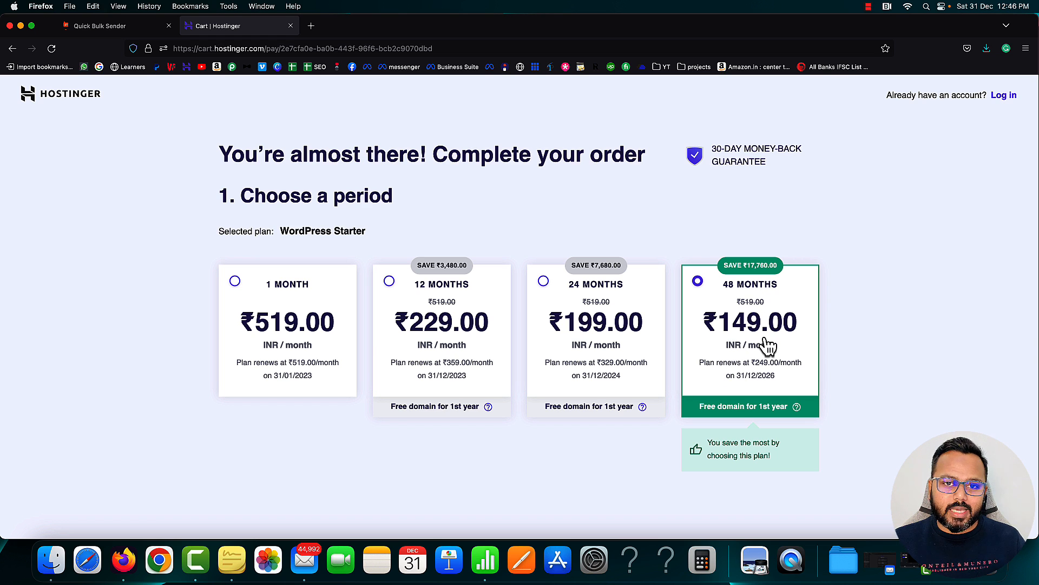
Set the billing period to 12 months at ₹229.00/month, after briefly picking 24 months
left_click(543, 281)
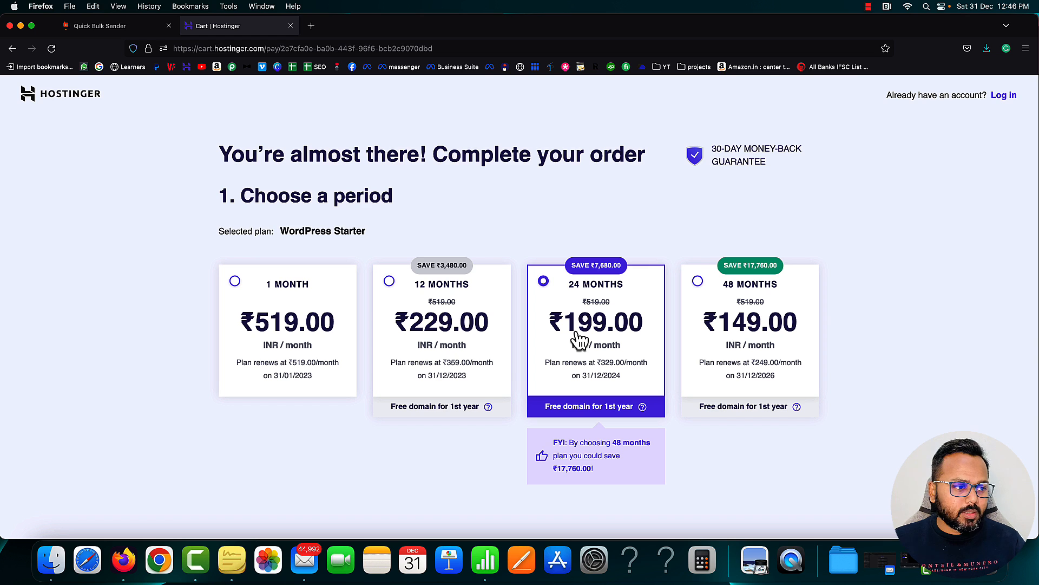
left_click(389, 282)
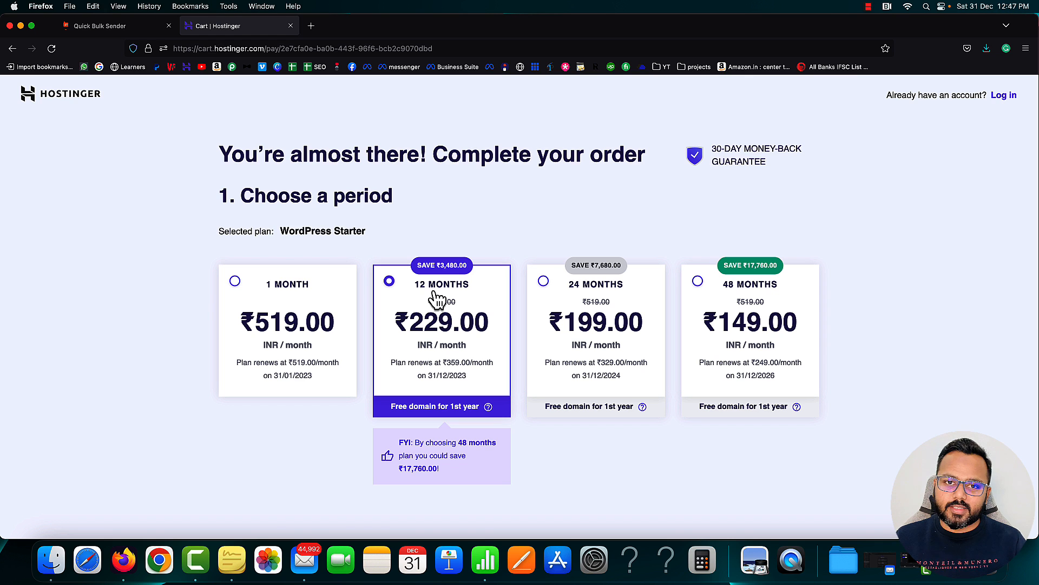
Scroll to Select payment and expand the Enter coupon code field
scroll(437, 298, "down", 10)
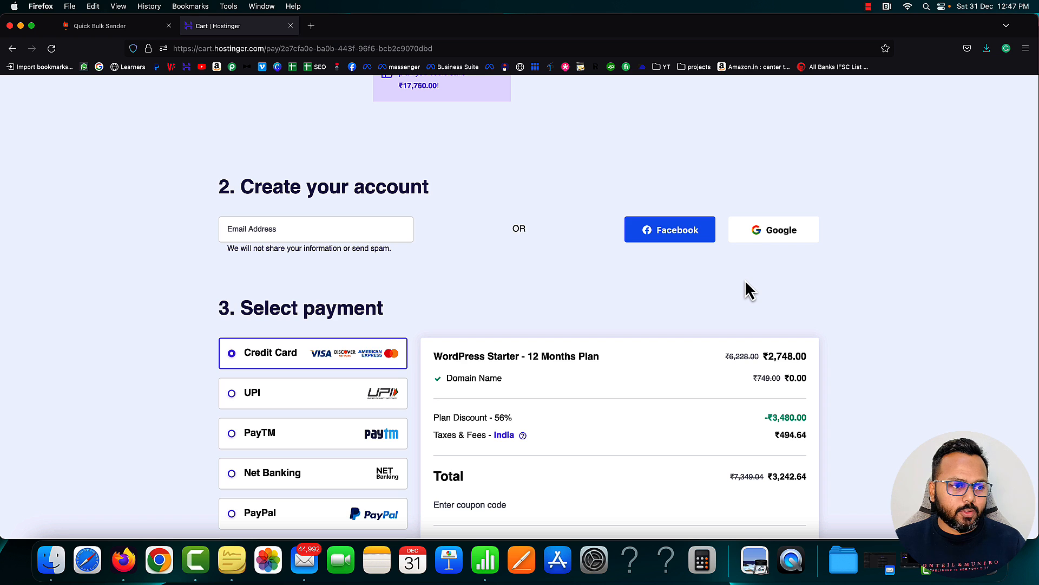
left_click(781, 234)
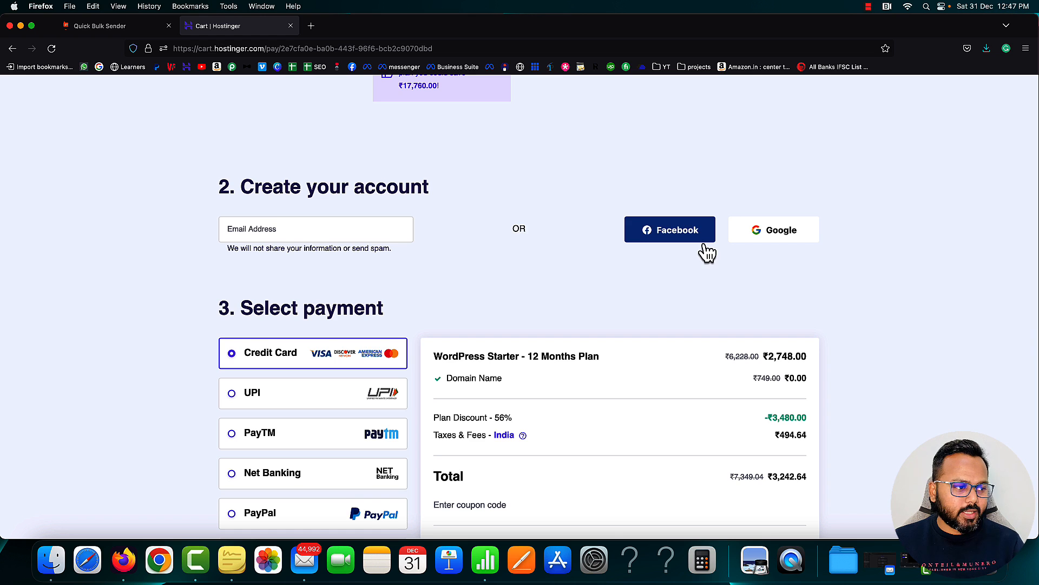
scroll(705, 247, "down", 4)
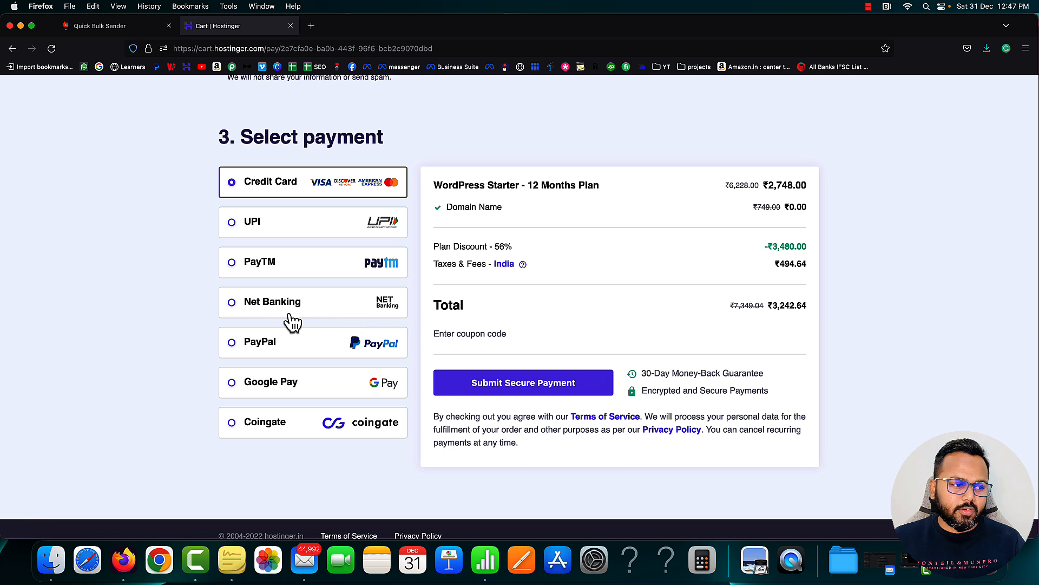
scroll(444, 399, "up", 1)
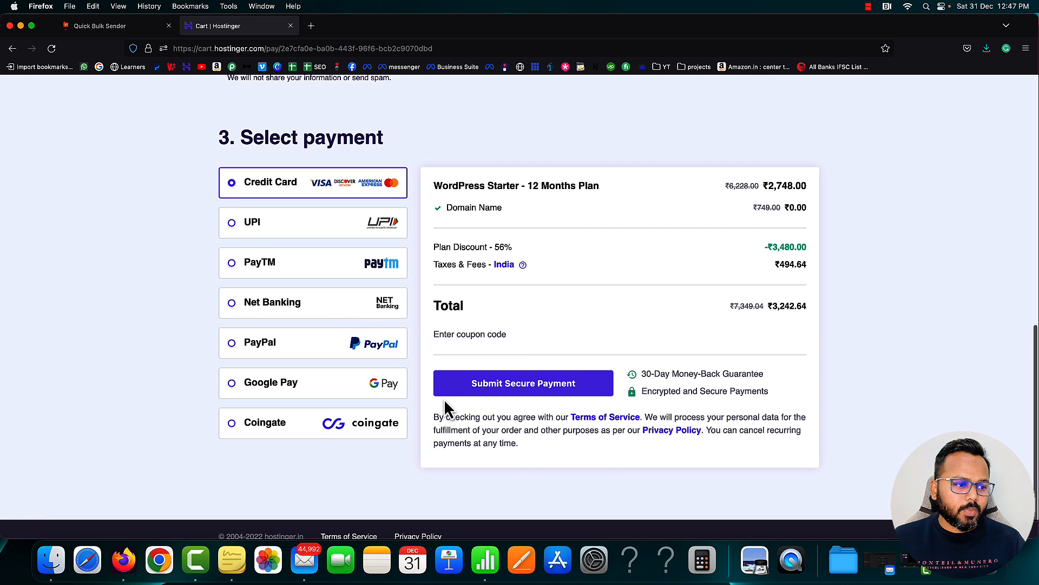
left_click(443, 337)
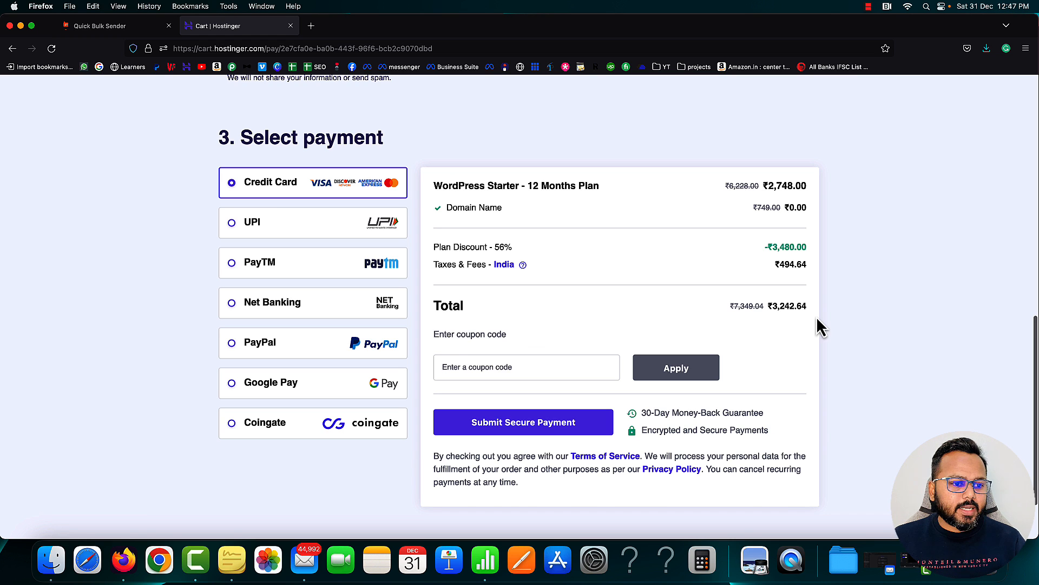
Point out the ₹3,242.64 order total and the free Domain Name line
left_click_drag(774, 308, 806, 309)
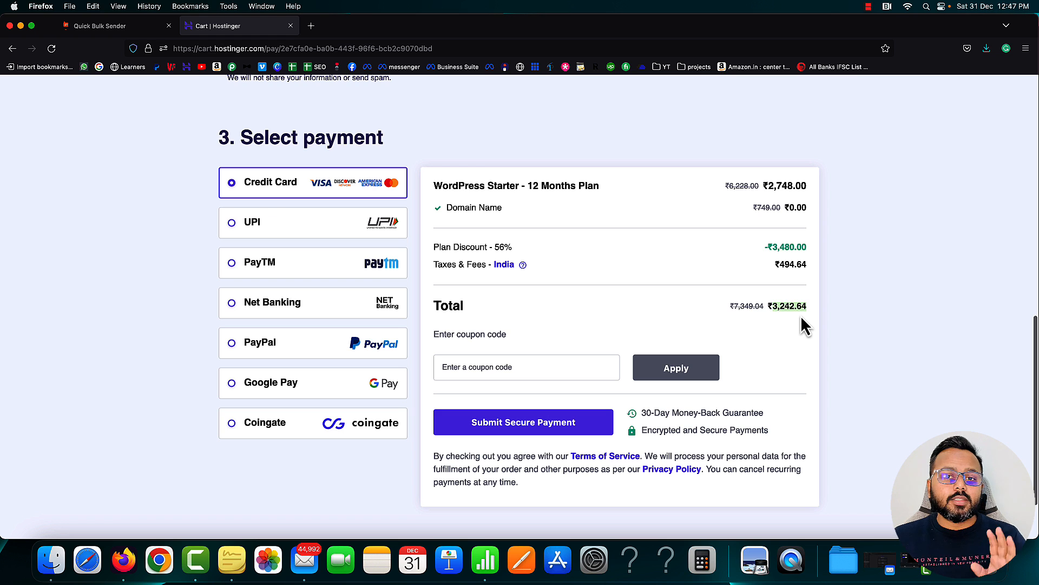
left_click(801, 318)
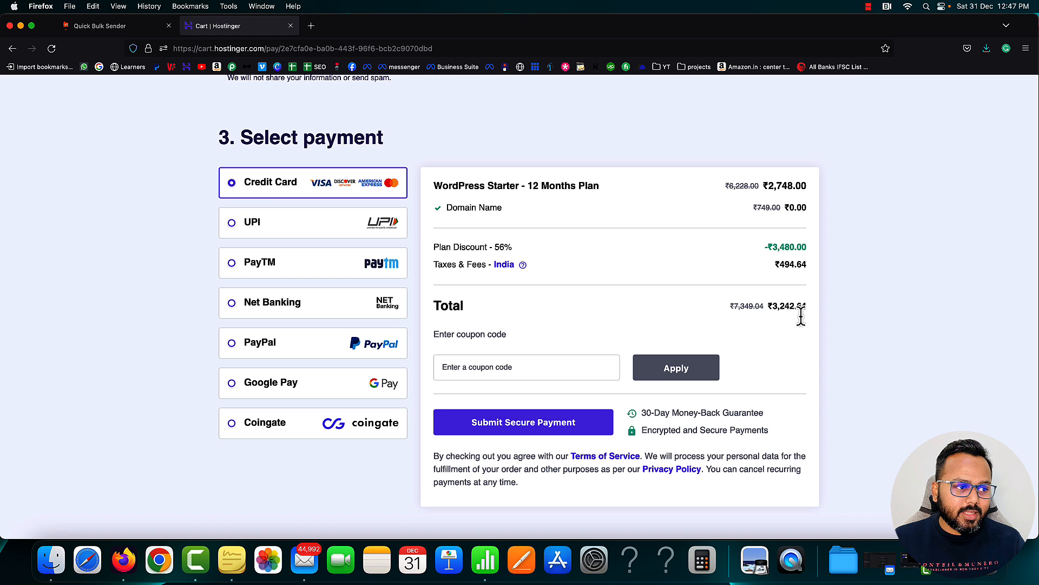
left_click_drag(445, 208, 502, 209)
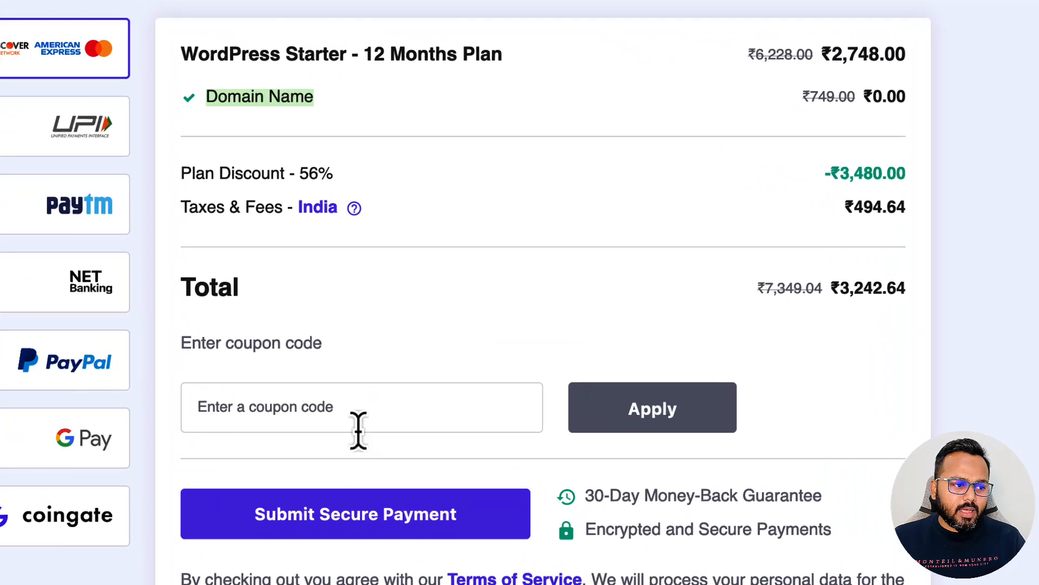
Enter and apply the coupon code, cutting the total to ₹3,015.66
left_click(524, 371)
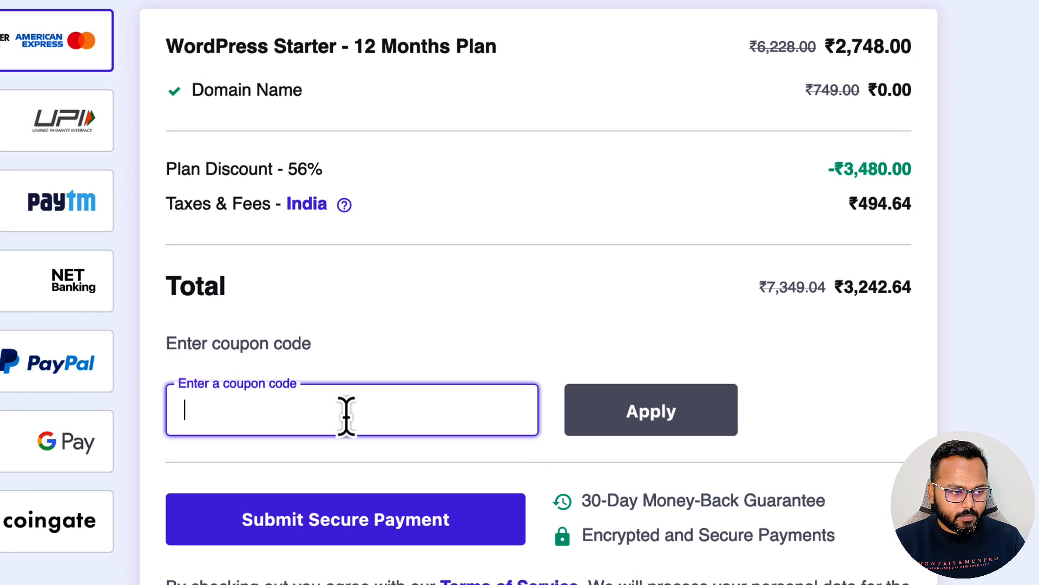
type("SADDAM")
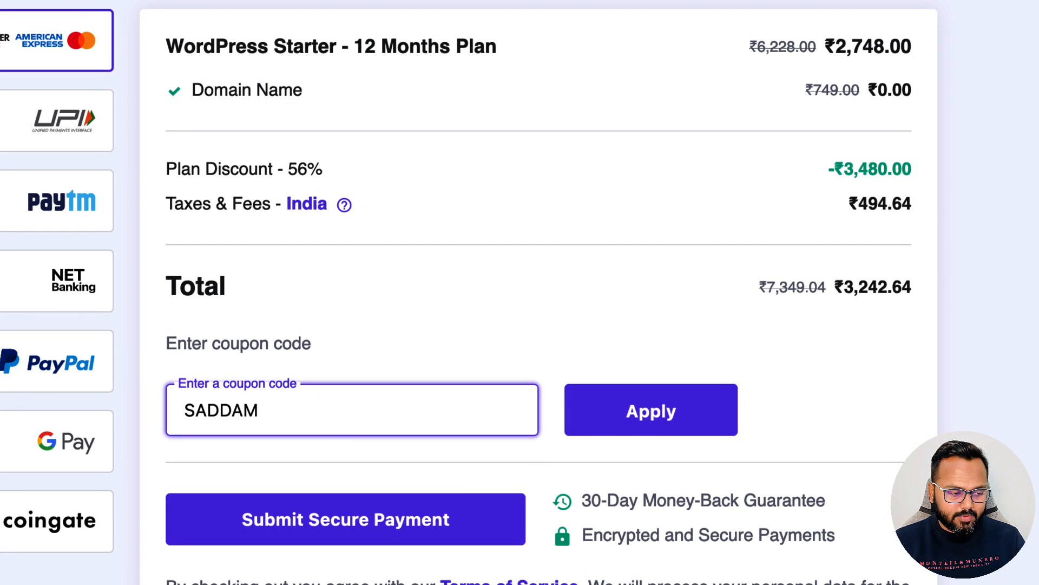
type("7")
left_click(644, 407)
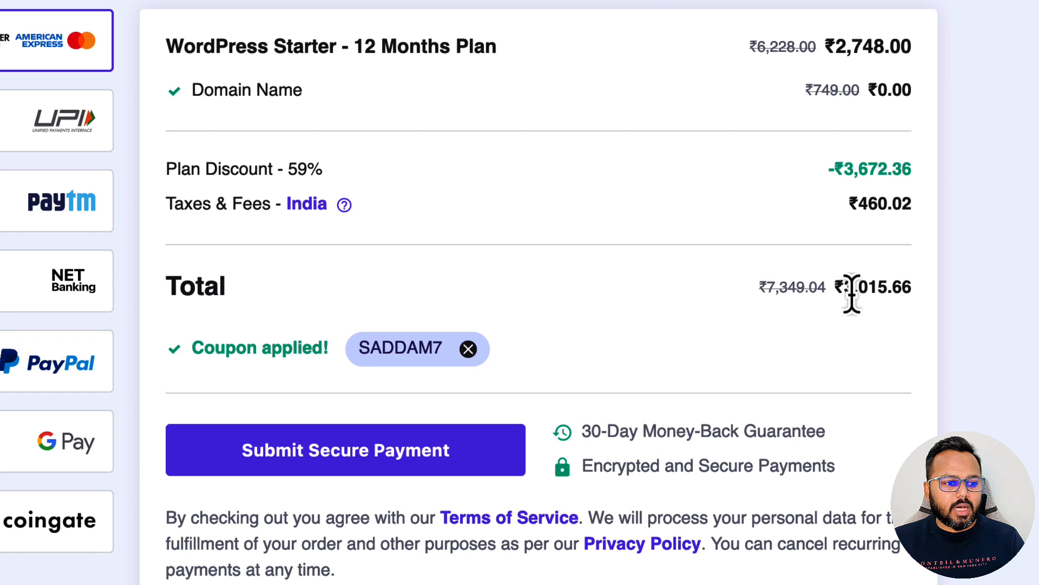
left_click_drag(846, 288, 916, 299)
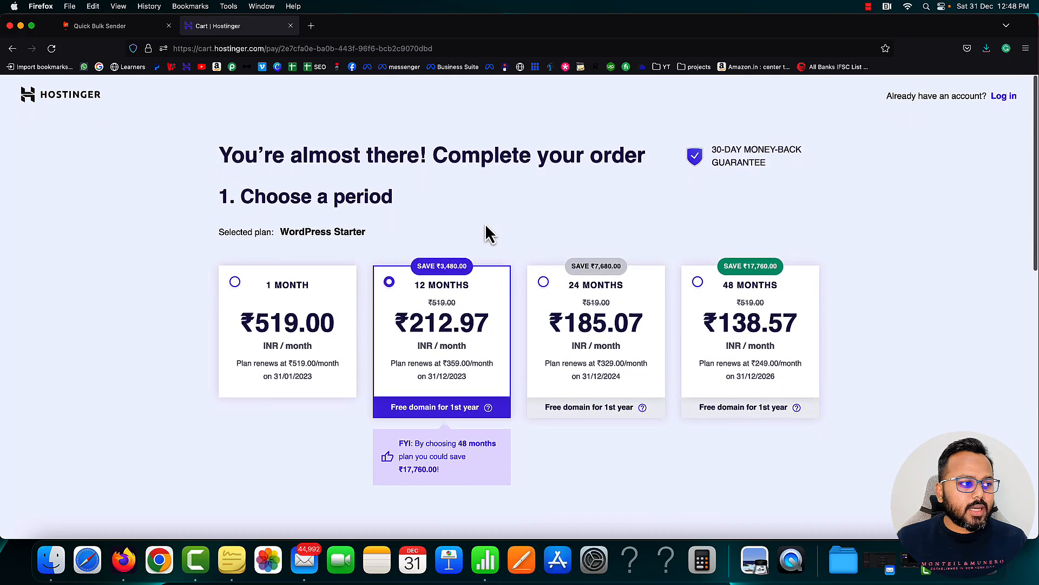
Load the hostinger.in home page from the address bar
left_click(307, 50)
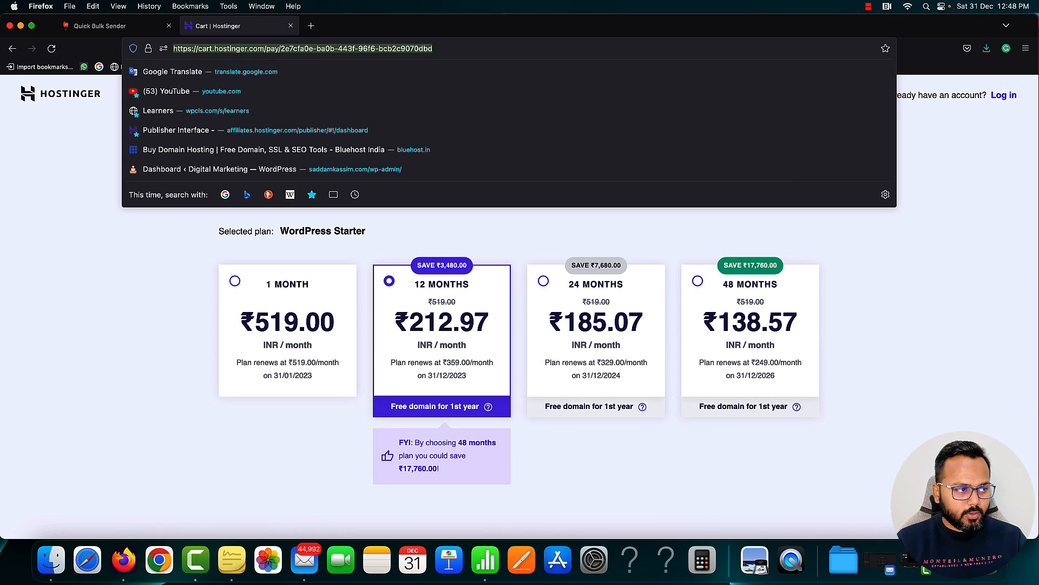
type("HOSTINGER.IN/")
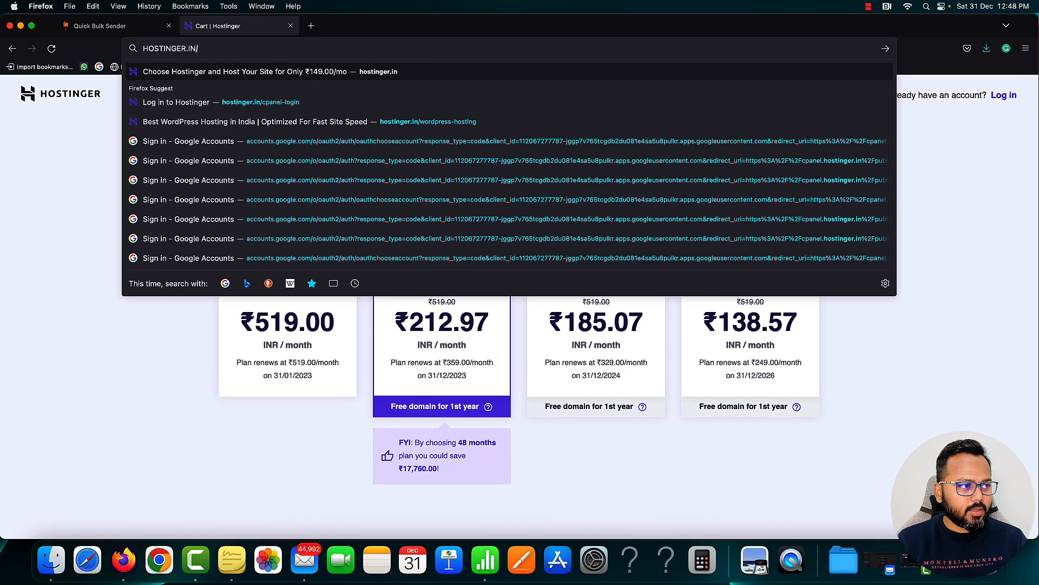
key("Return")
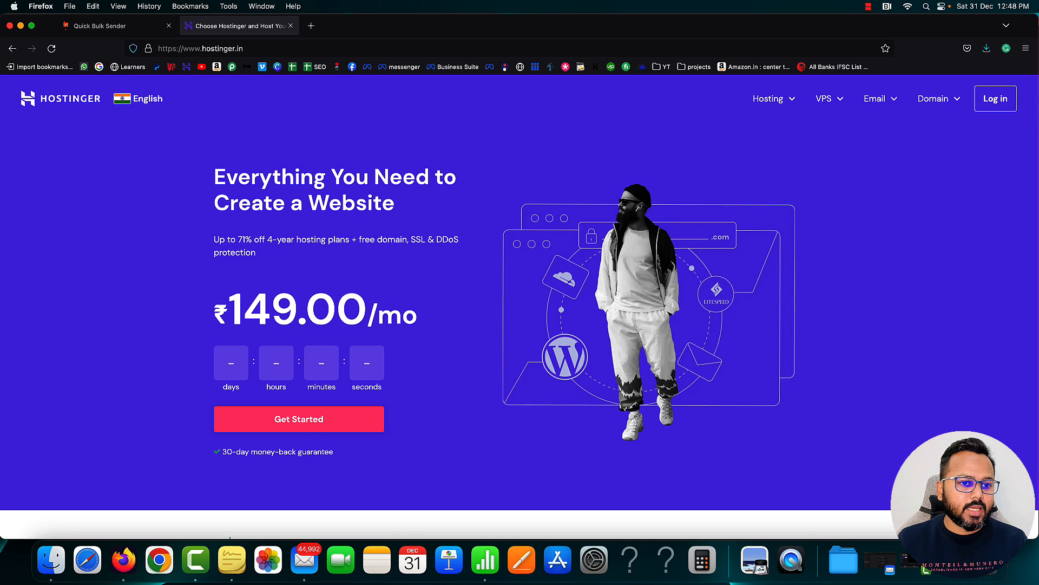
Log in to Hostinger with a Google account
left_click(999, 103)
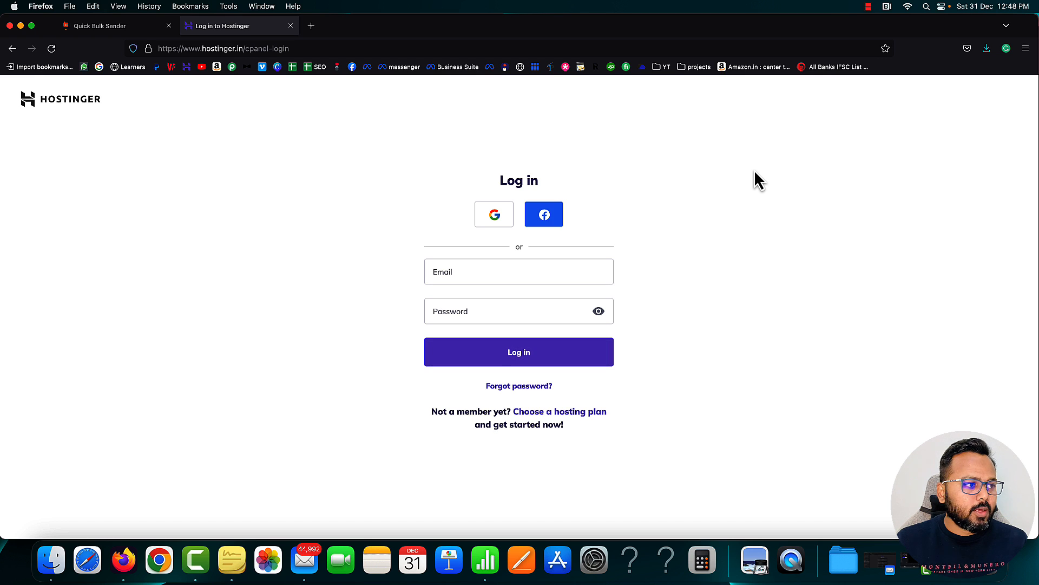
left_click(494, 221)
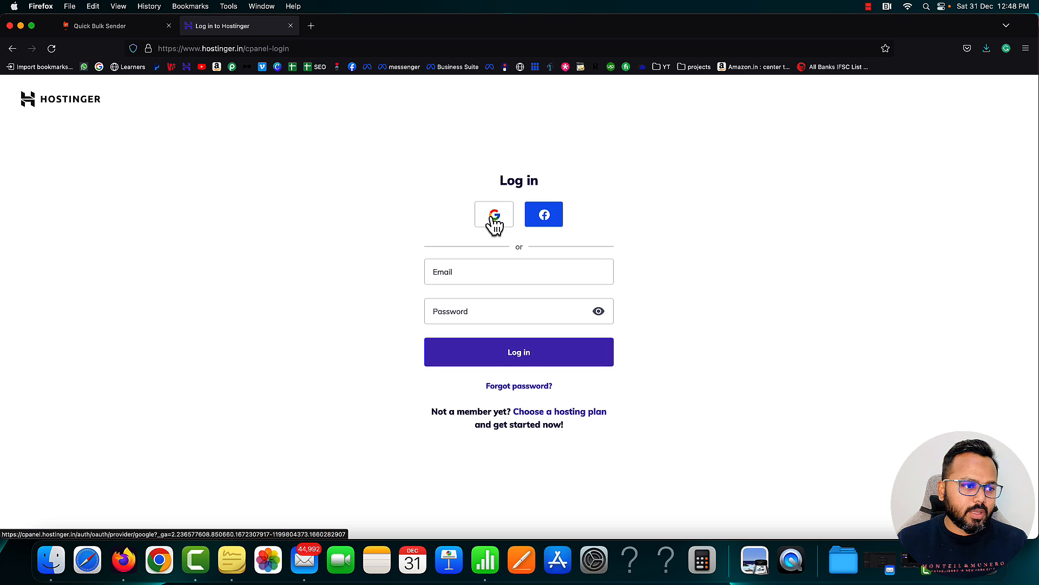
left_click(524, 285)
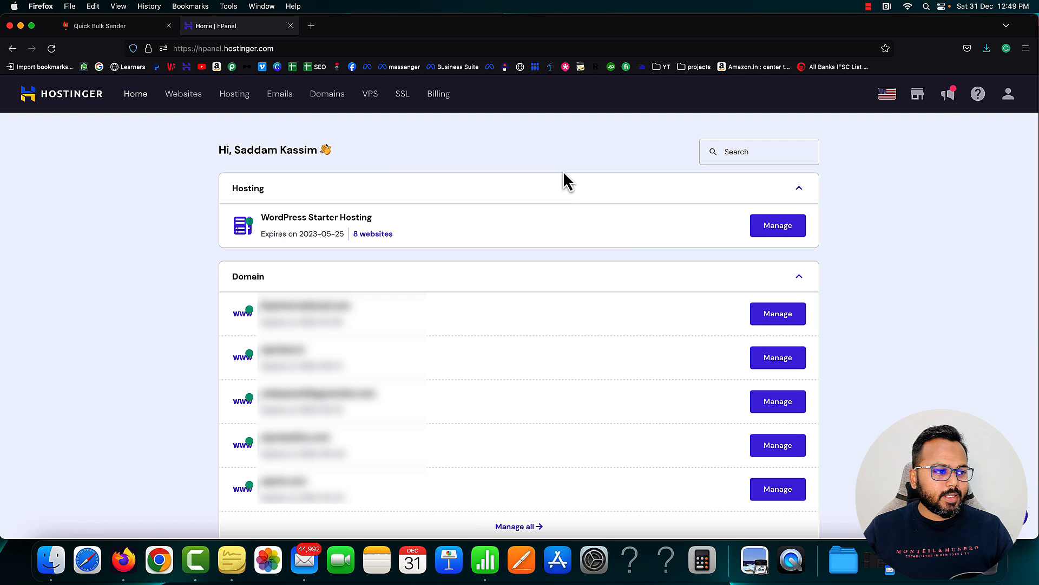
Point out the WordPress Starter Hosting plan, then go to the Domains section
left_click_drag(261, 217, 375, 230)
left_click(394, 222)
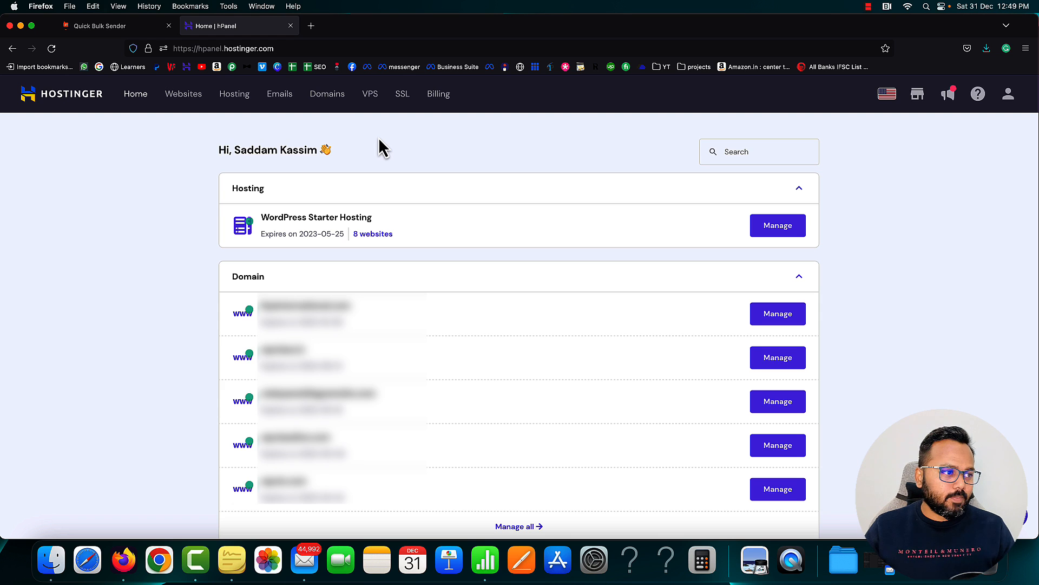
left_click(324, 101)
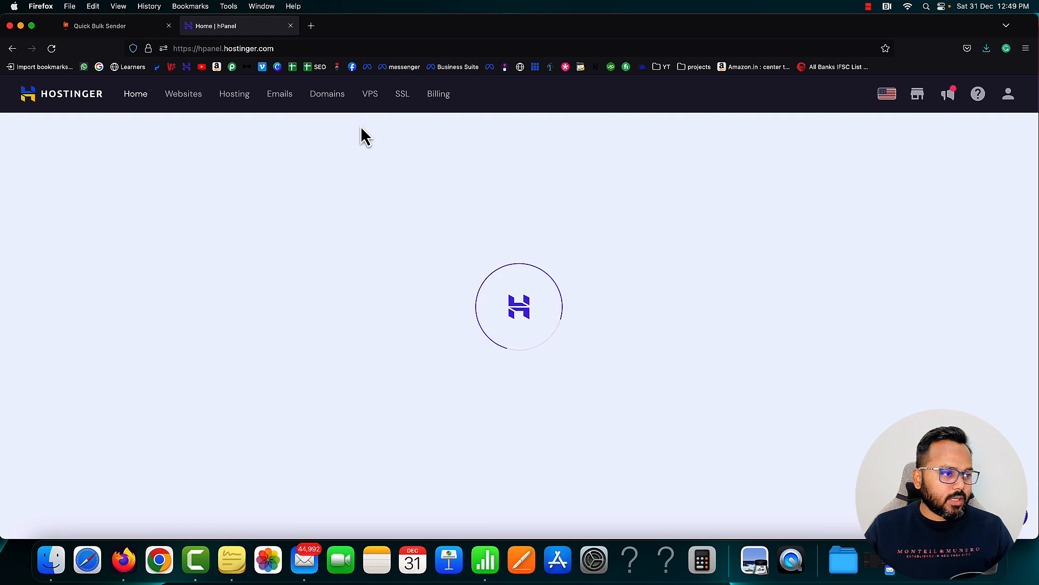
Search for the new domain icecreamappss99.com in the domain checker
left_click(394, 179)
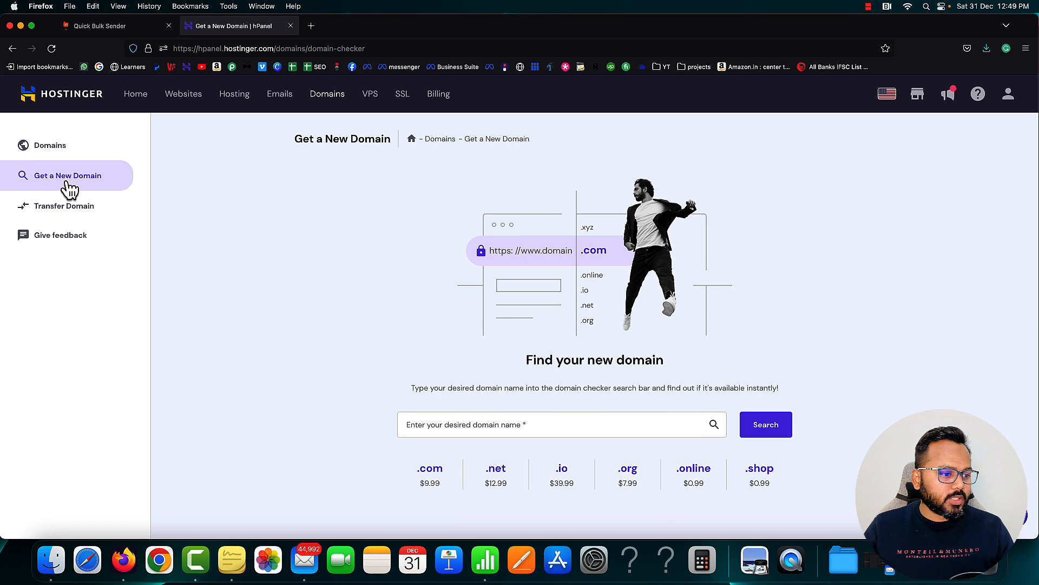
left_click(503, 428)
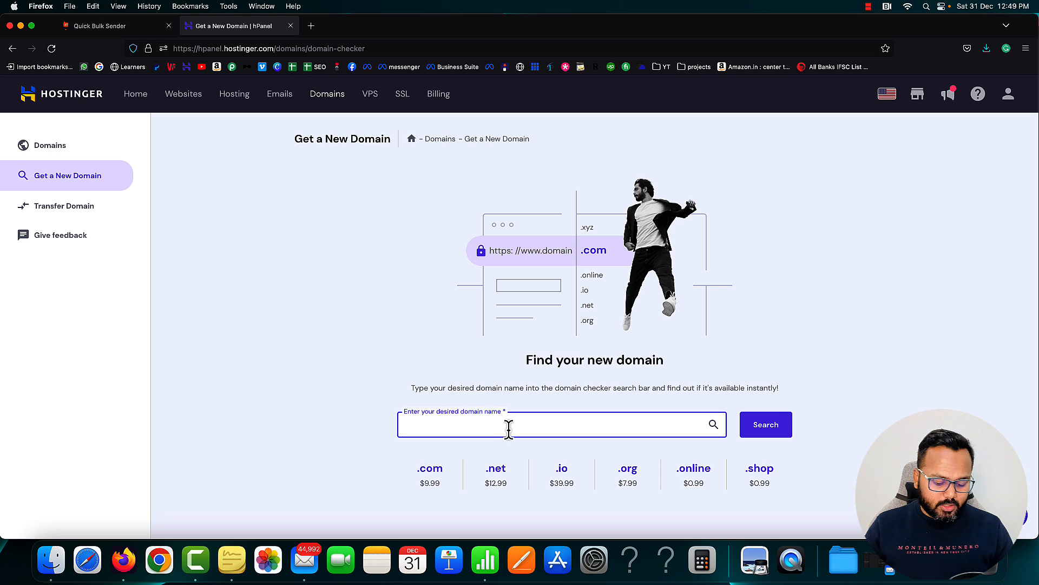
type("ic")
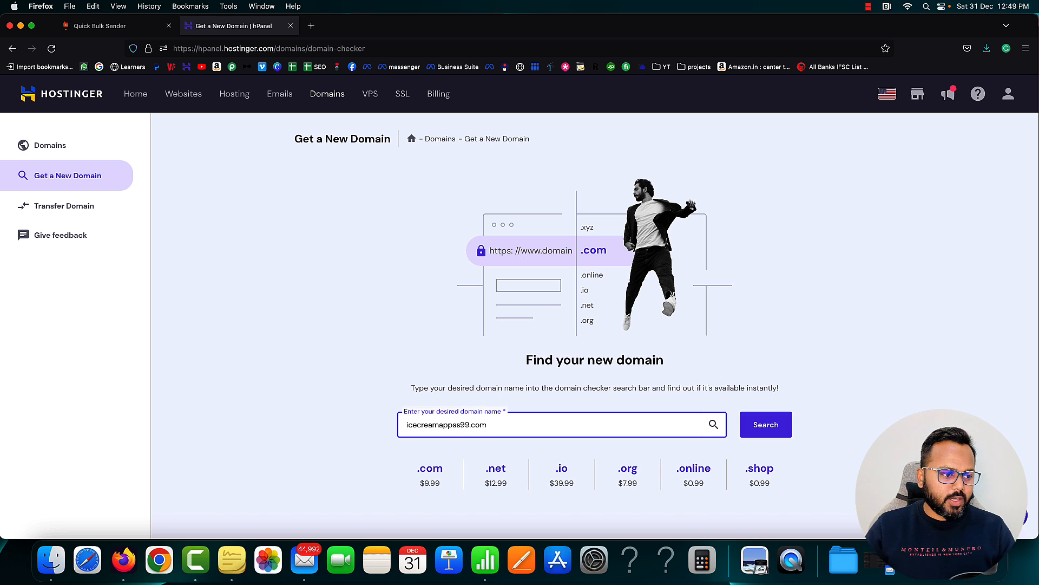
type("ecreamappss99.com")
left_click(773, 433)
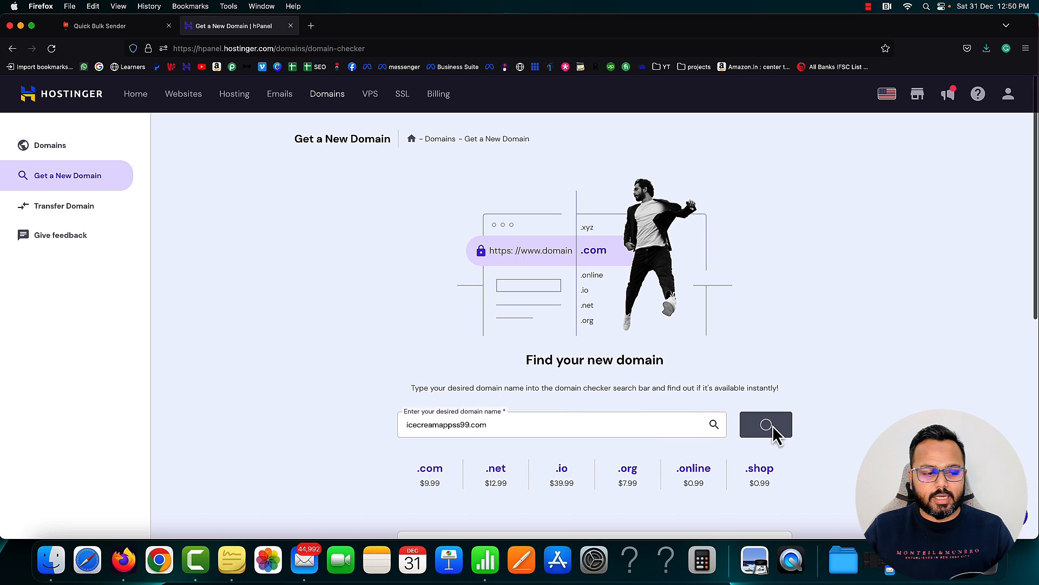
Review the results, pointing out the $9.99/yr price for icecreamappss99.com
scroll(818, 426, "down", 7)
scroll(823, 427, "up", 4)
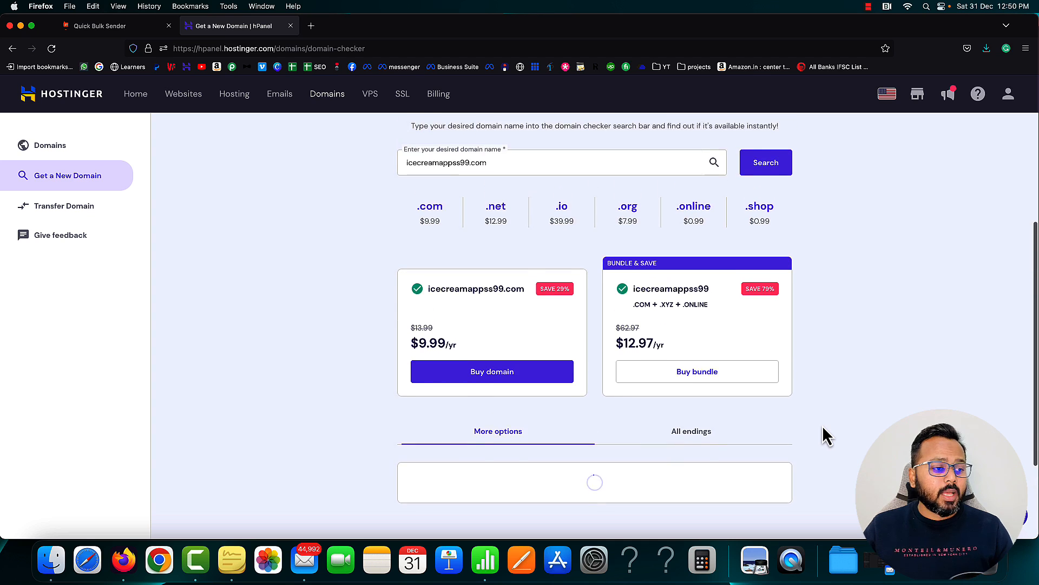
scroll(822, 425, "up", 1)
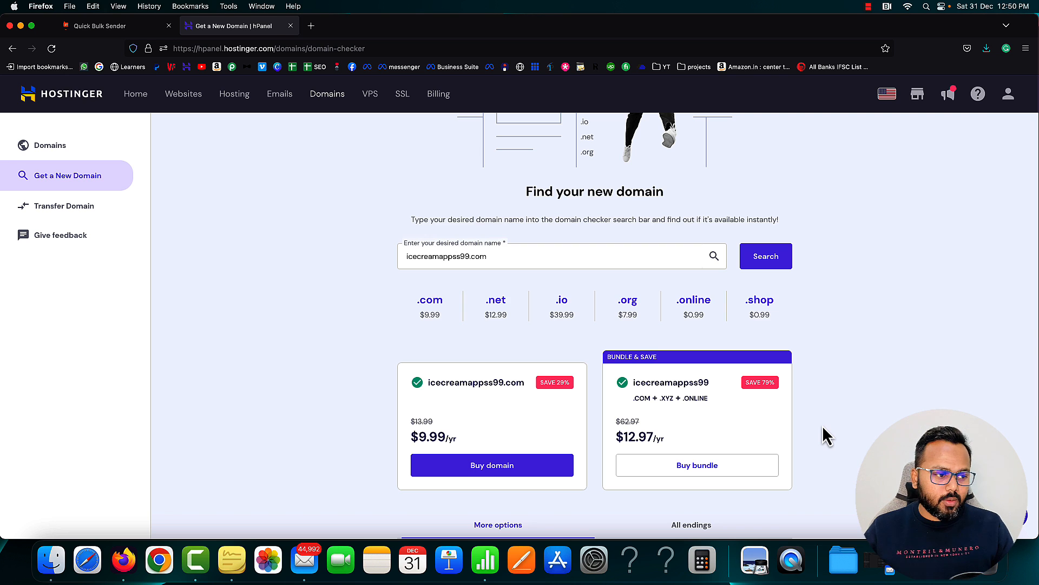
scroll(446, 402, "up", 1)
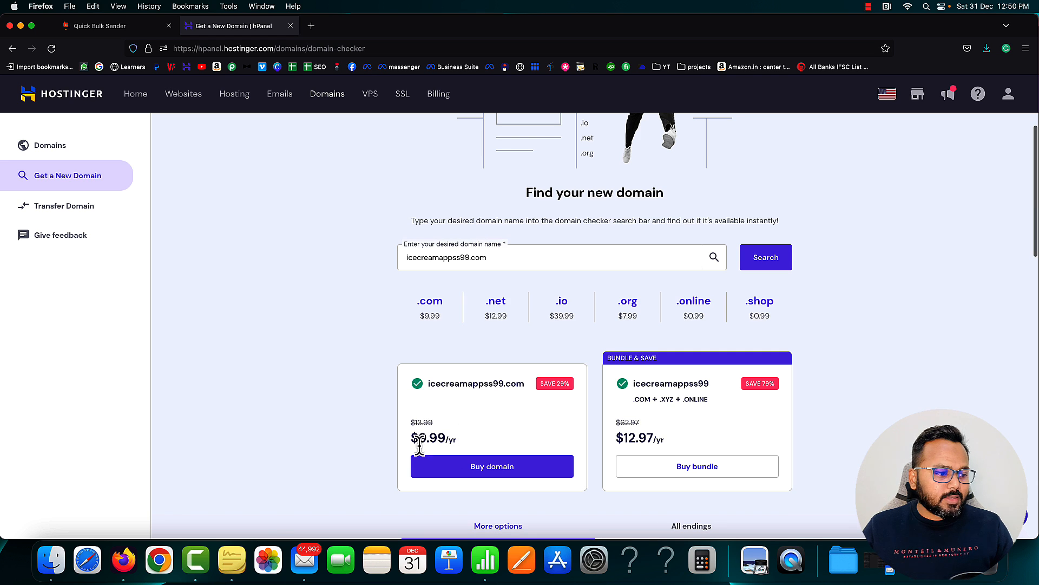
scroll(422, 439, "down", 1)
left_click_drag(421, 439, 446, 441)
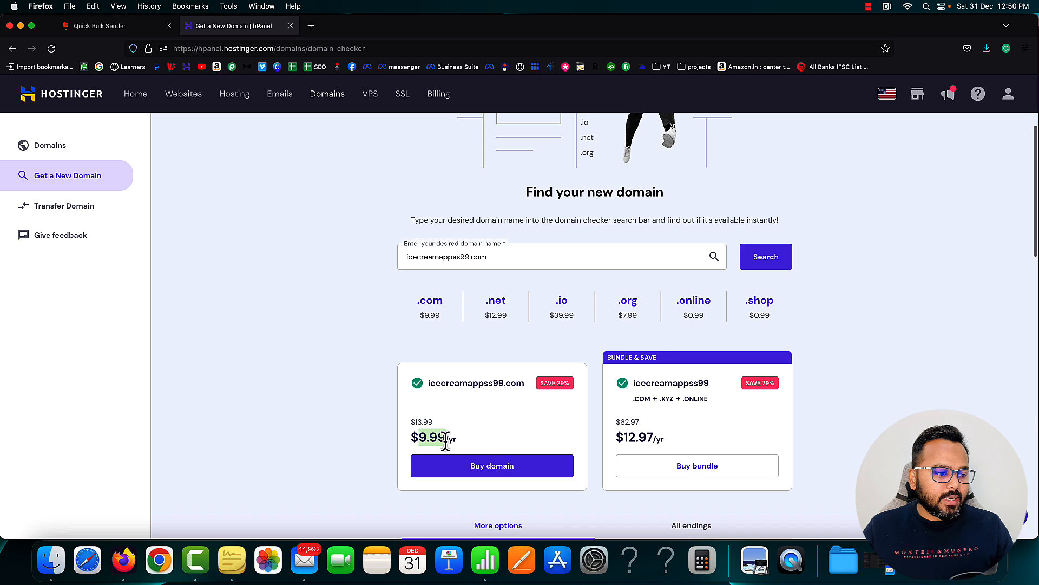
left_click(473, 442)
scroll(474, 442, "down", 1)
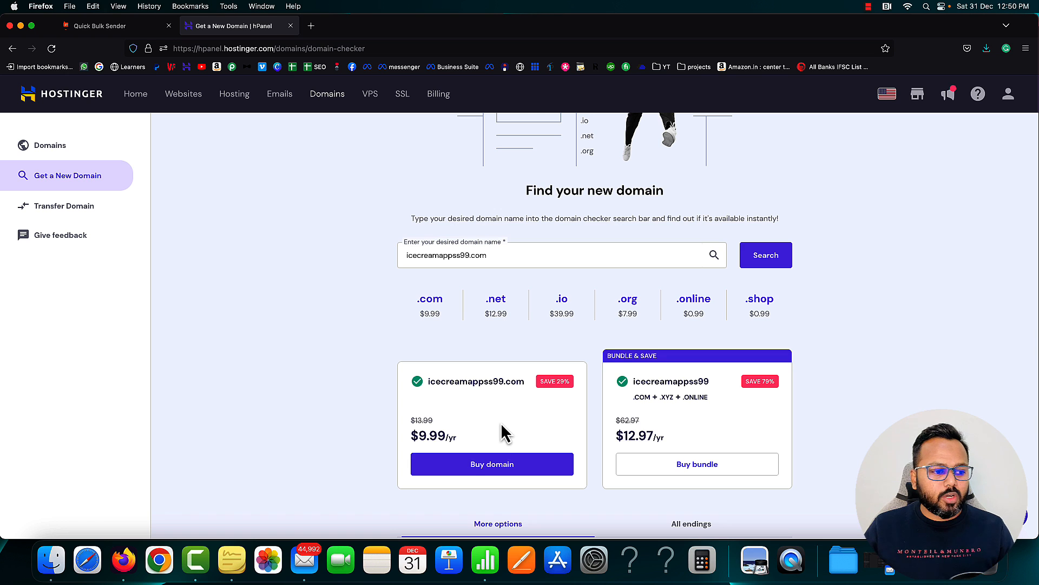
scroll(502, 426, "up", 4)
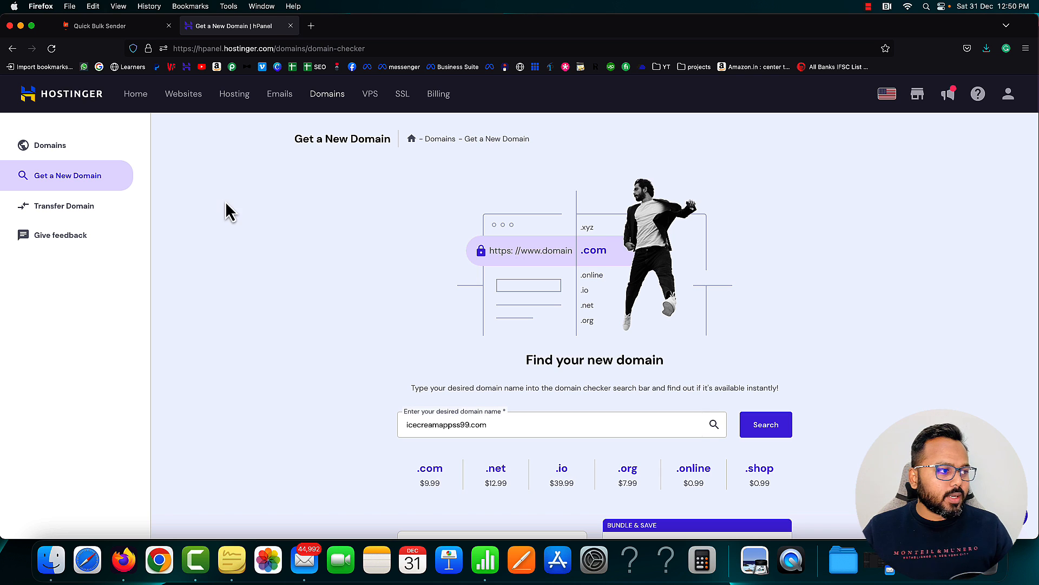
From Websites, choose Create or migrate a website and point out Create a new website
left_click(183, 98)
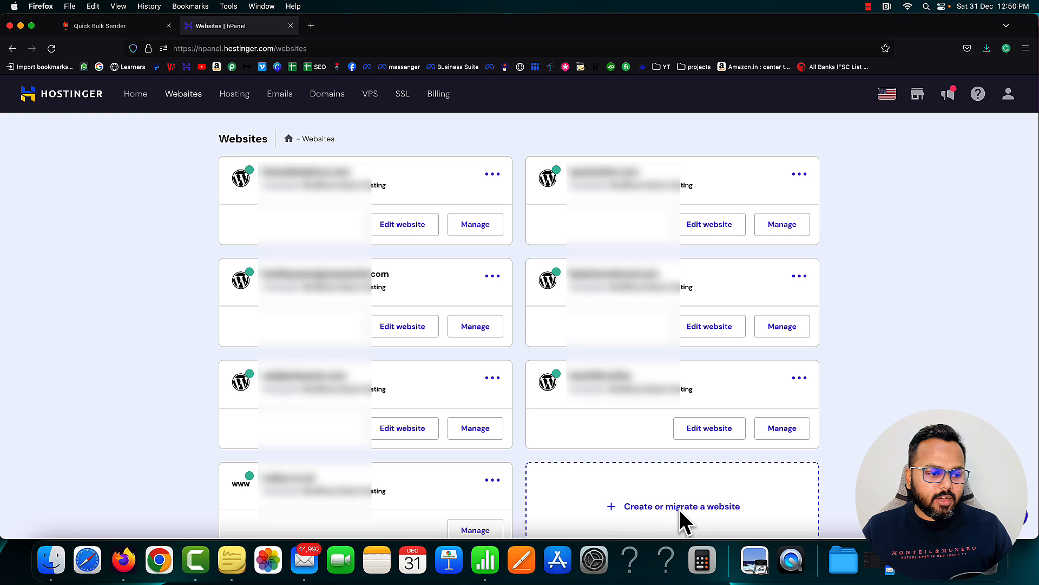
left_click(644, 512)
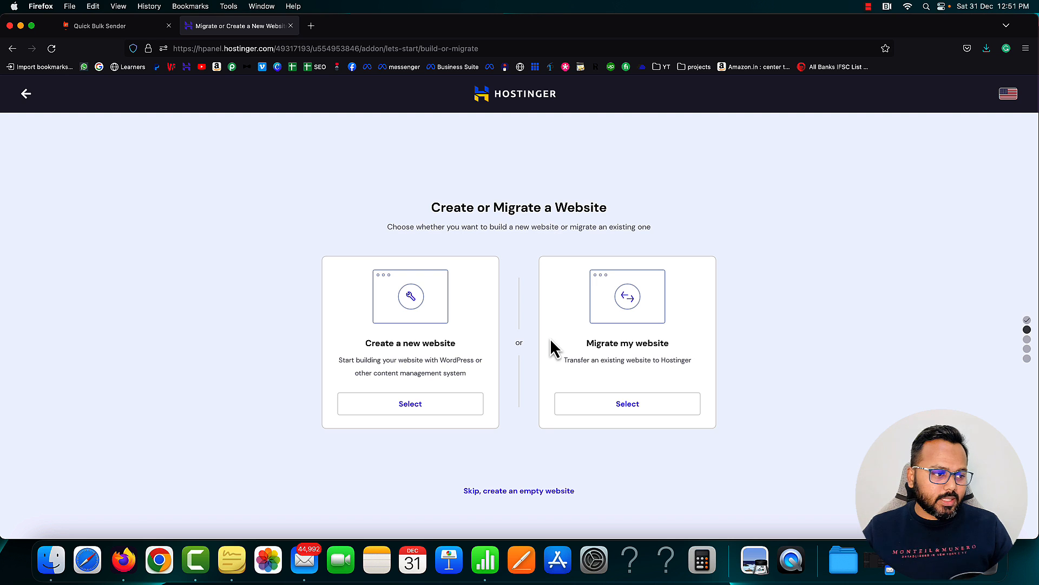
left_click_drag(367, 342, 458, 349)
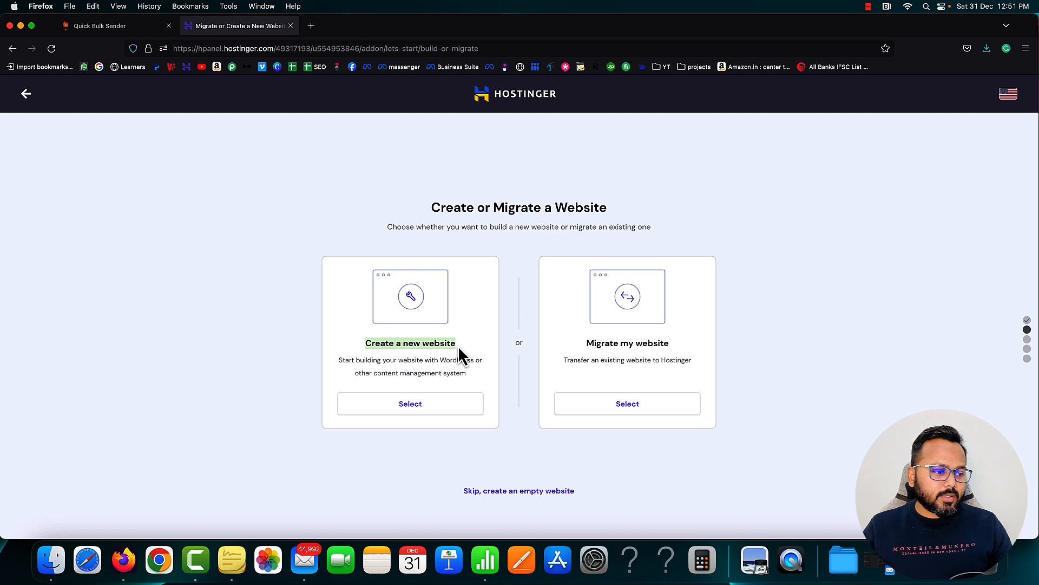
left_click(553, 359)
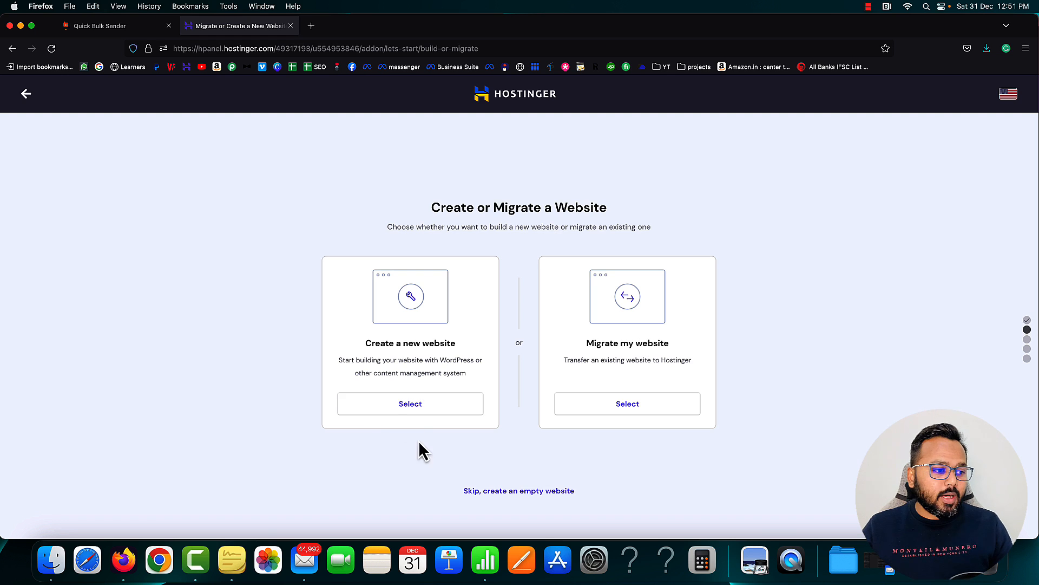
Start a new Hostinger website and pick WordPress as its platform
left_click(407, 414)
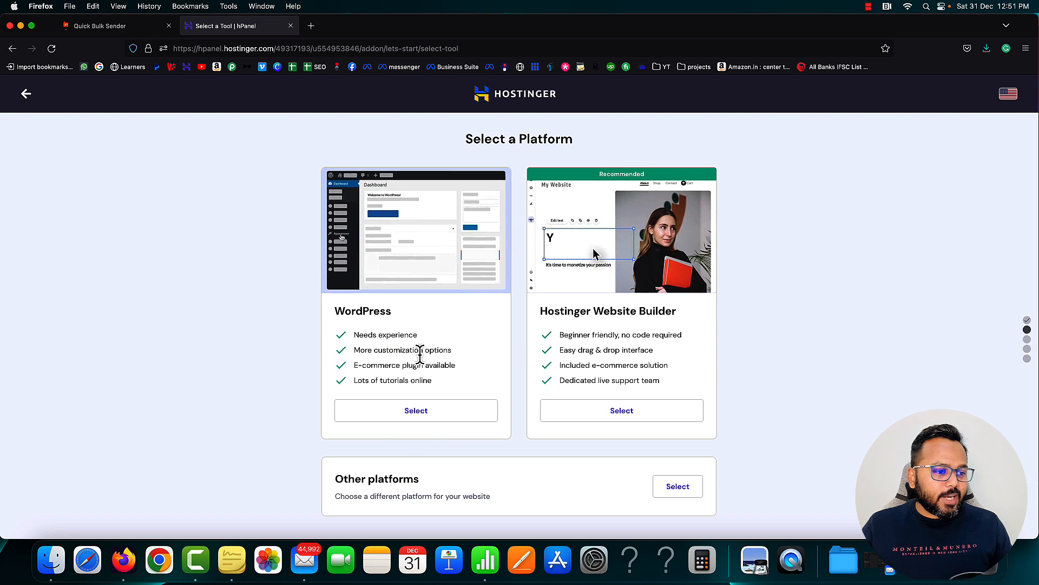
left_click_drag(339, 313, 388, 313)
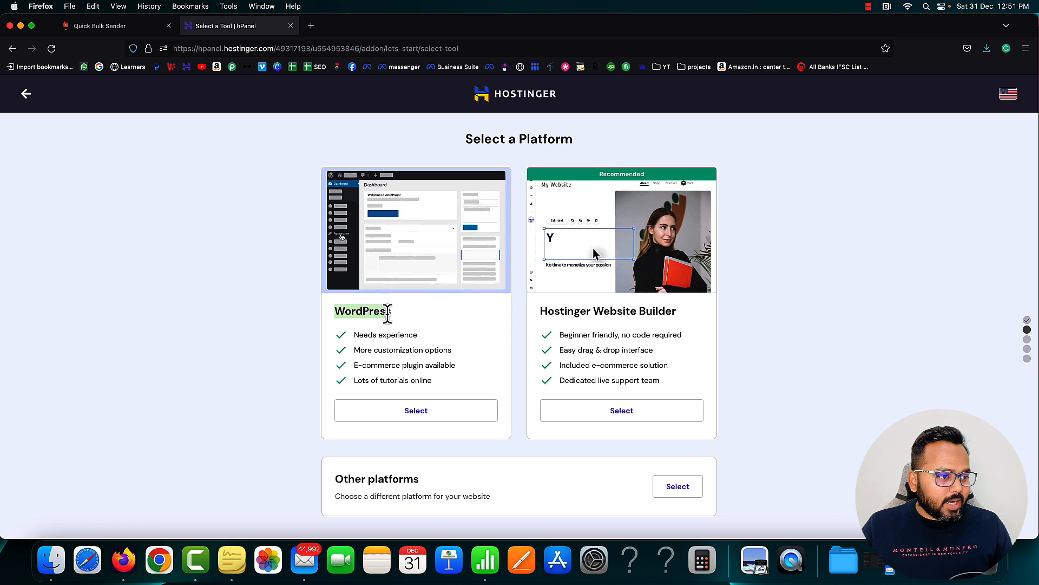
left_click_drag(543, 313, 677, 313)
left_click(763, 322)
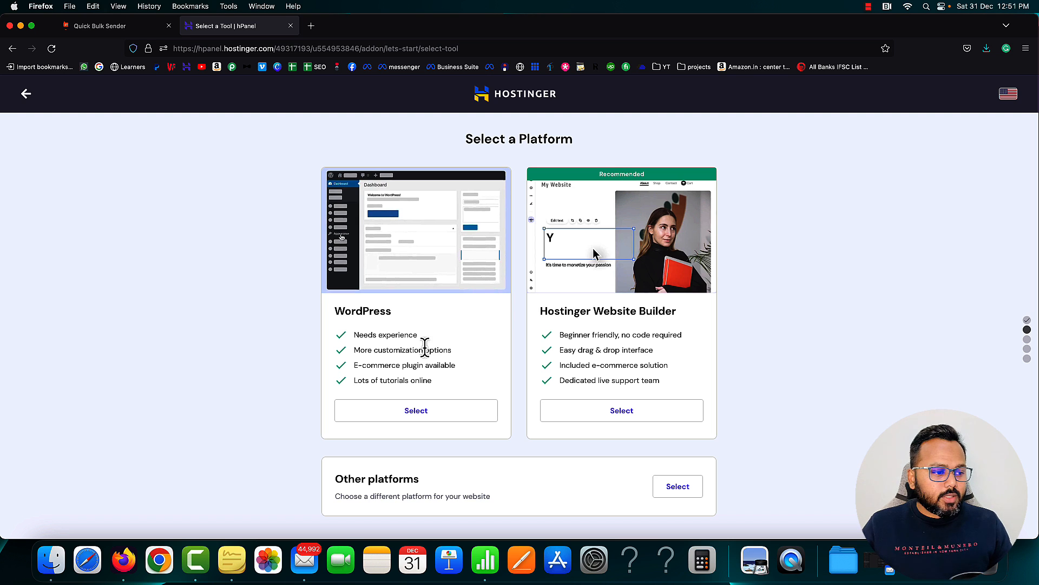
left_click(414, 411)
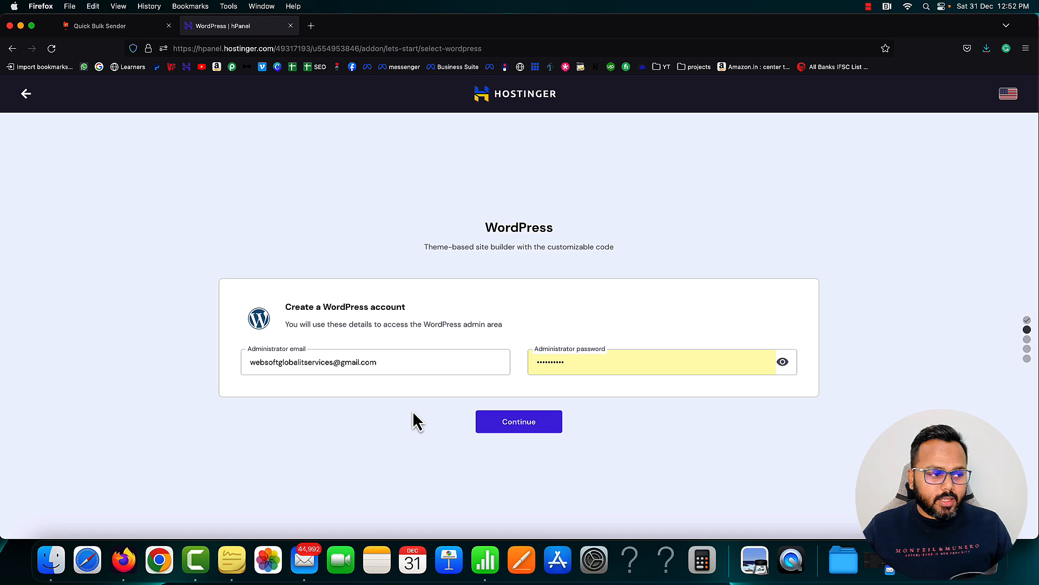
Replace the administrator email and enter the WordPress account password
left_click_drag(390, 361, 222, 360)
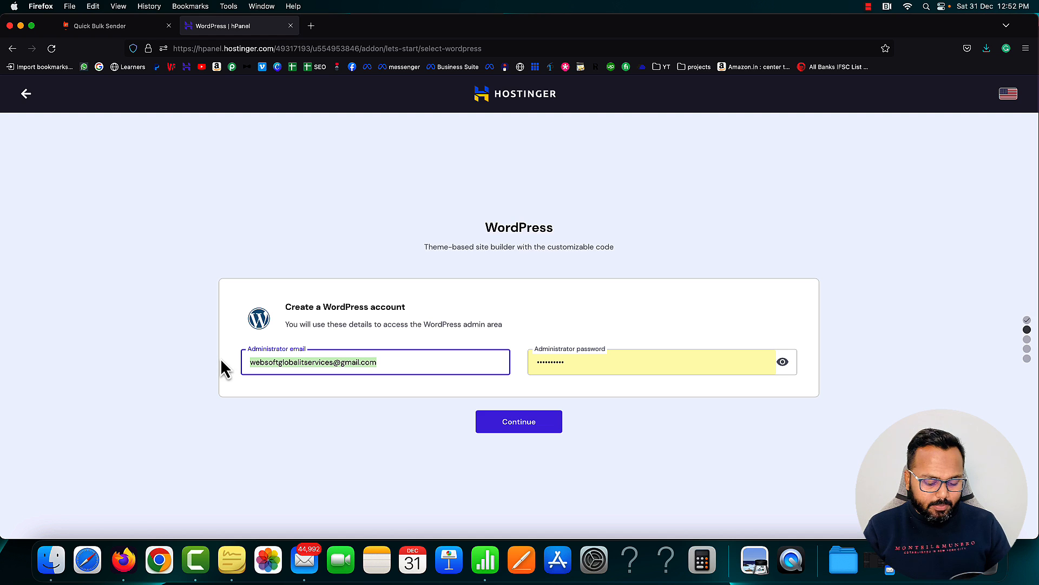
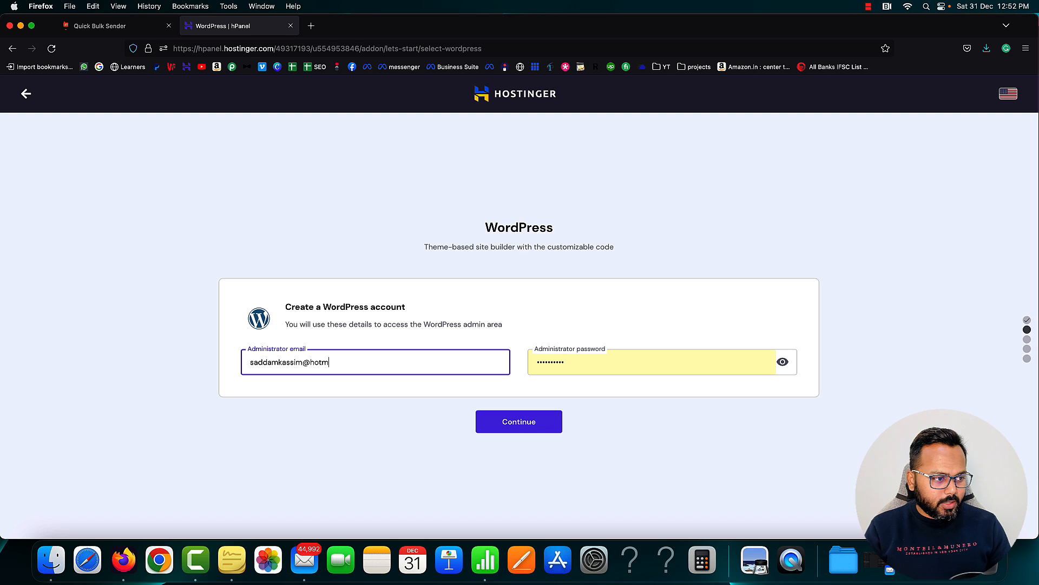
key("Tab")
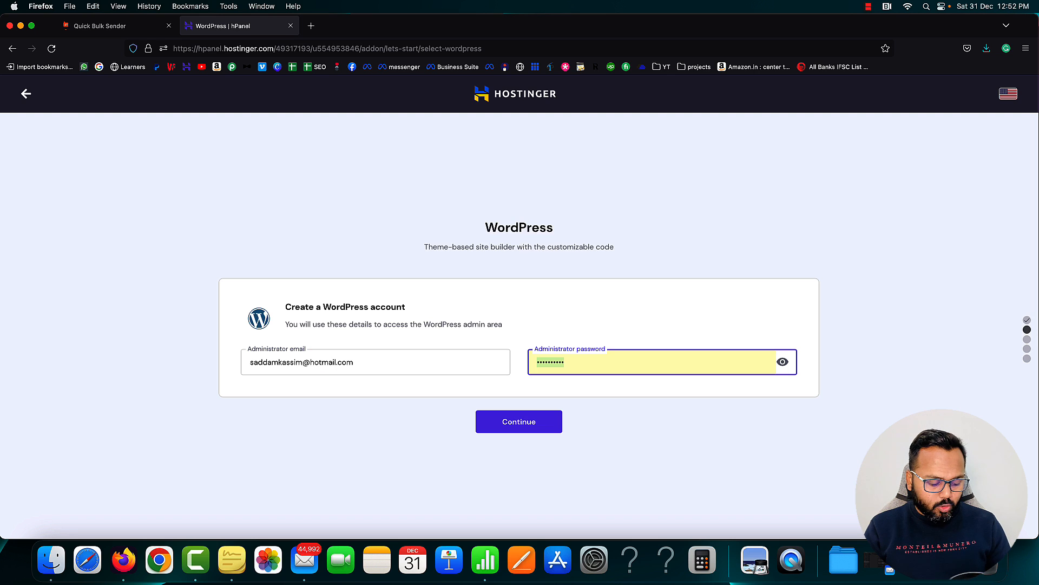
type("••••••••••")
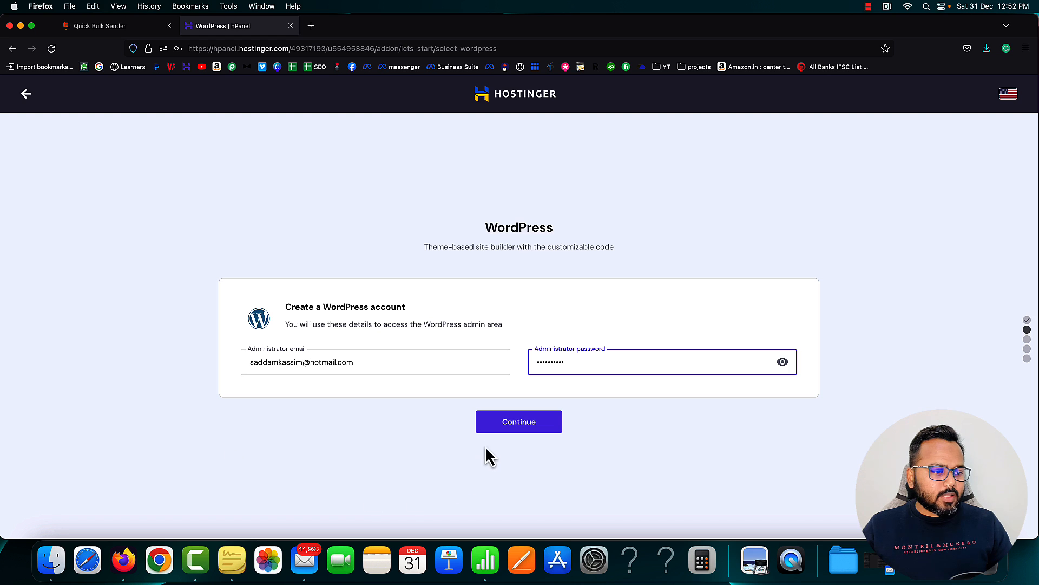
Submit the account details, decline saving the password, and skip the plugin suggestions
left_click(496, 427)
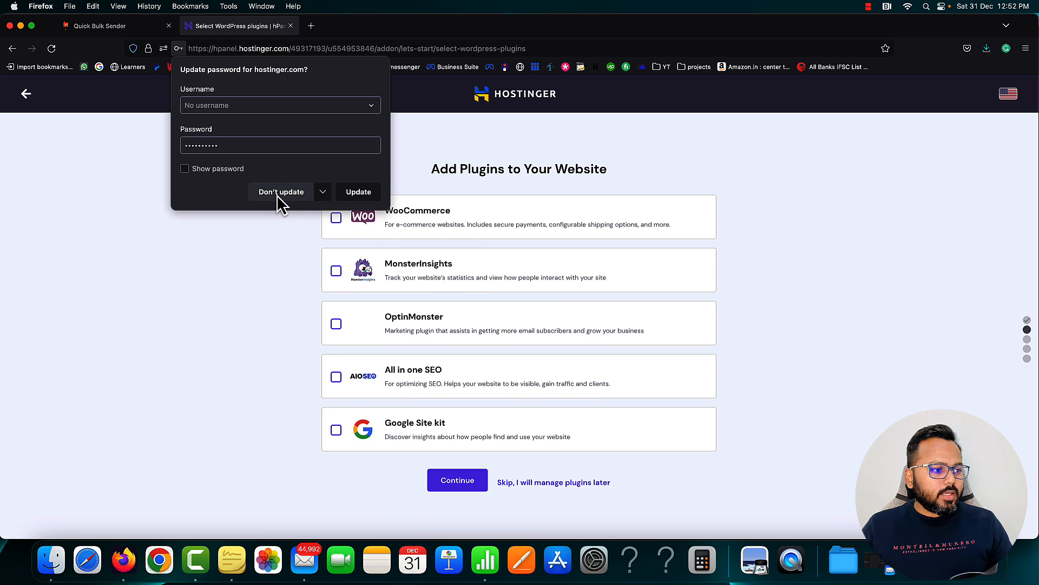
left_click(280, 192)
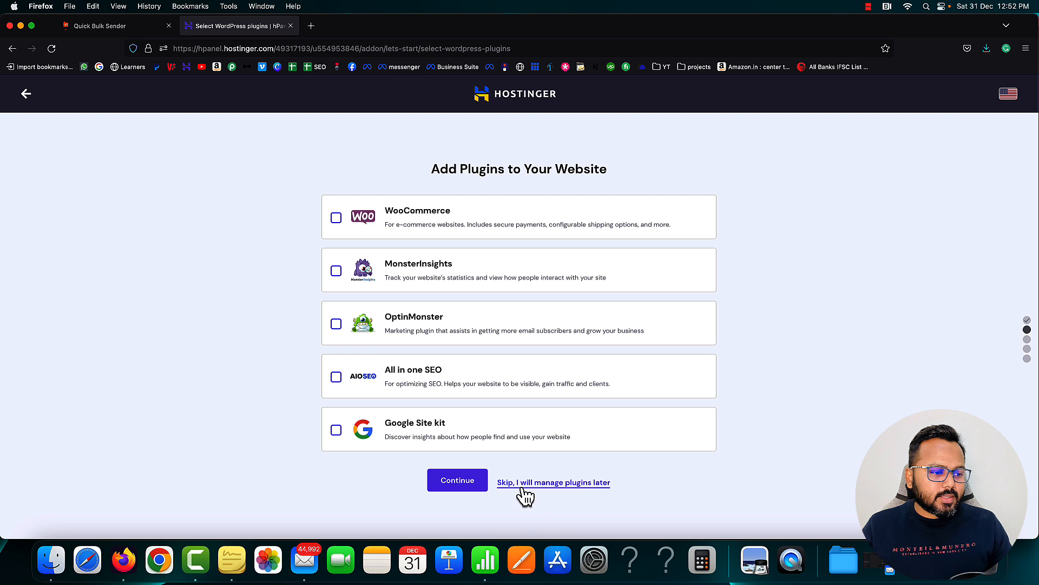
left_click(558, 486)
scroll(569, 494, "down", 2)
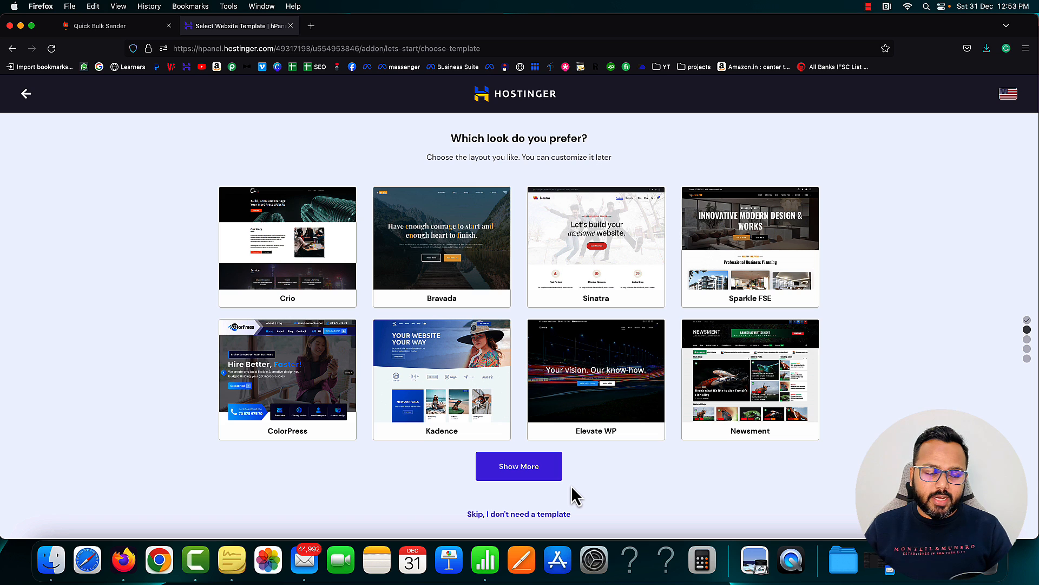
Skip the template choice with 'Skip, I don't need a template'
left_click(520, 515)
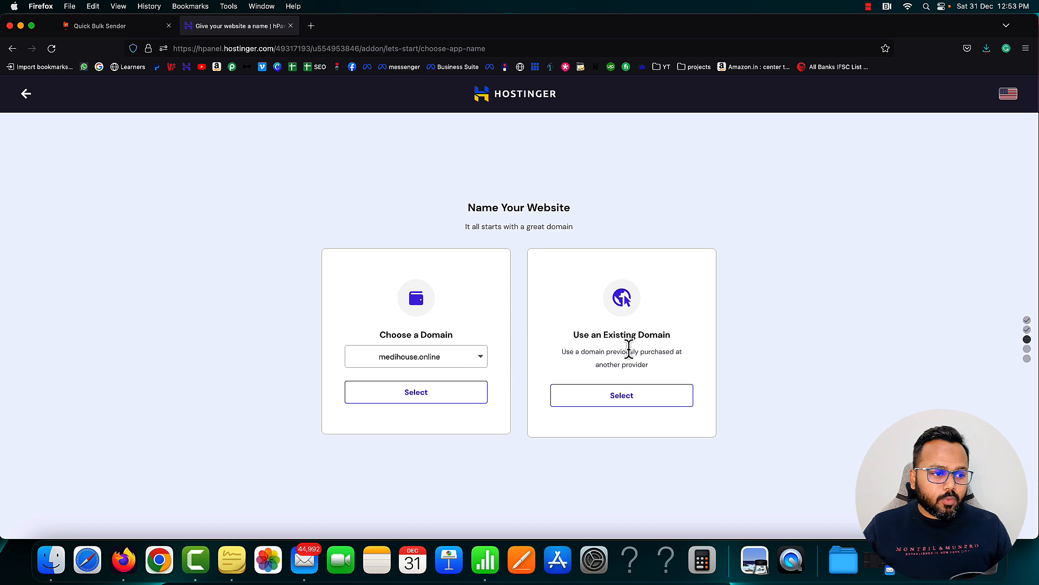
Use existing domain solarpaneldiagramsite.com, copy the domain name, and continue
left_click_drag(572, 337, 670, 336)
left_click(515, 346)
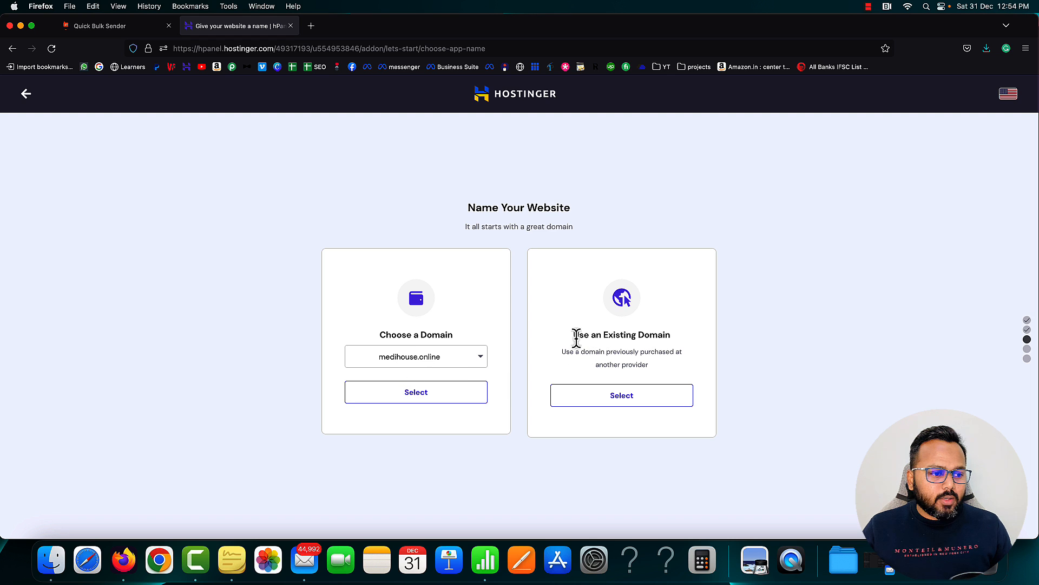
left_click(622, 395)
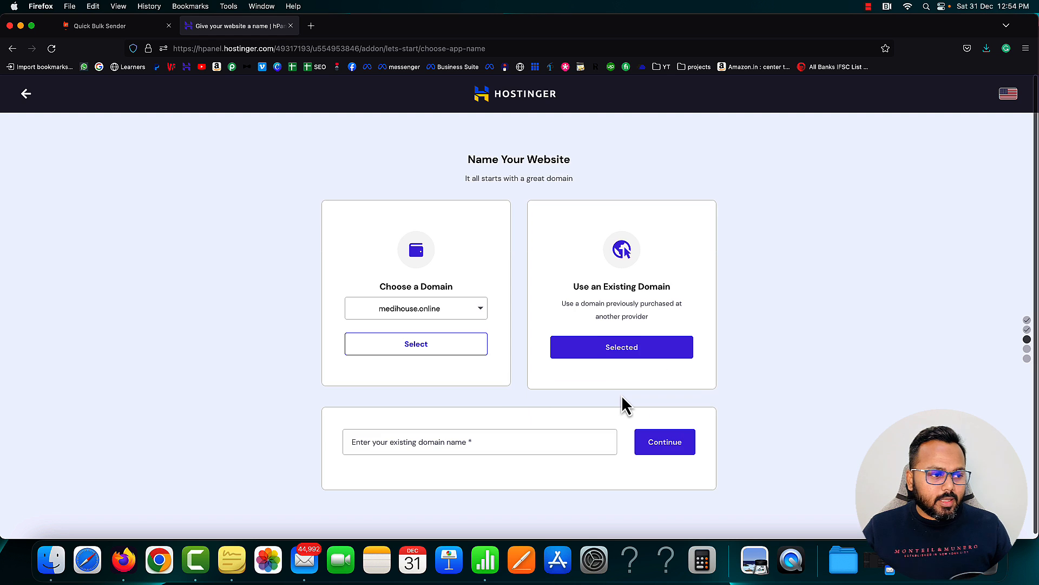
left_click(550, 440)
type("solarpanerl")
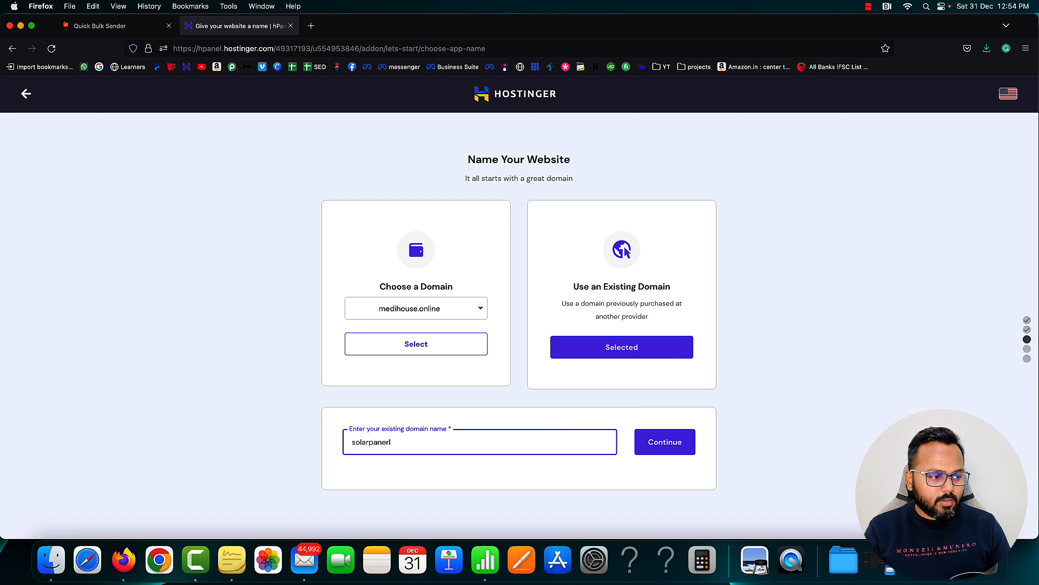
key("BackSpace")
key("BackSpace")
type("ldiagrams")
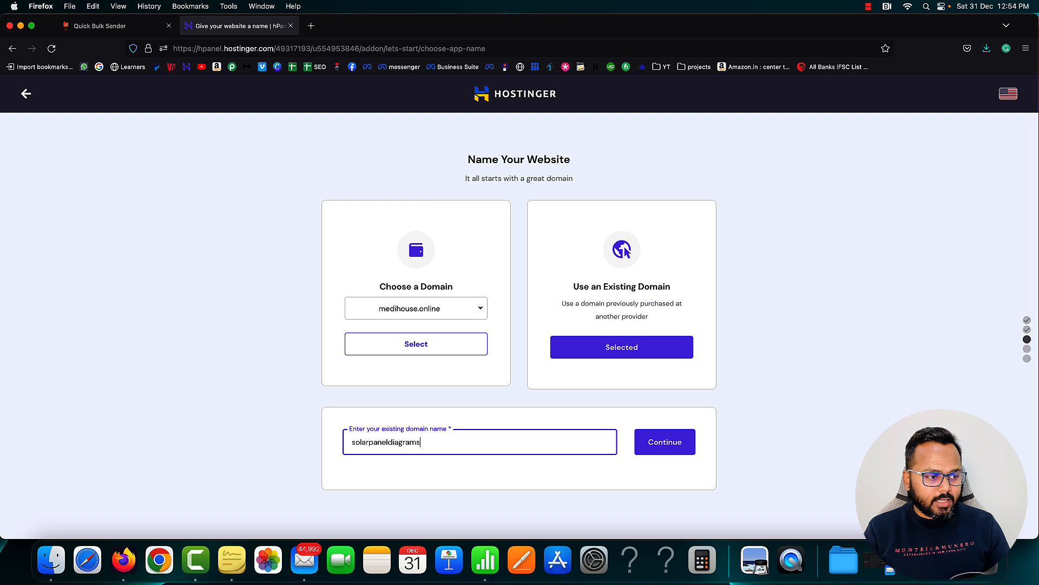
type("ite.com")
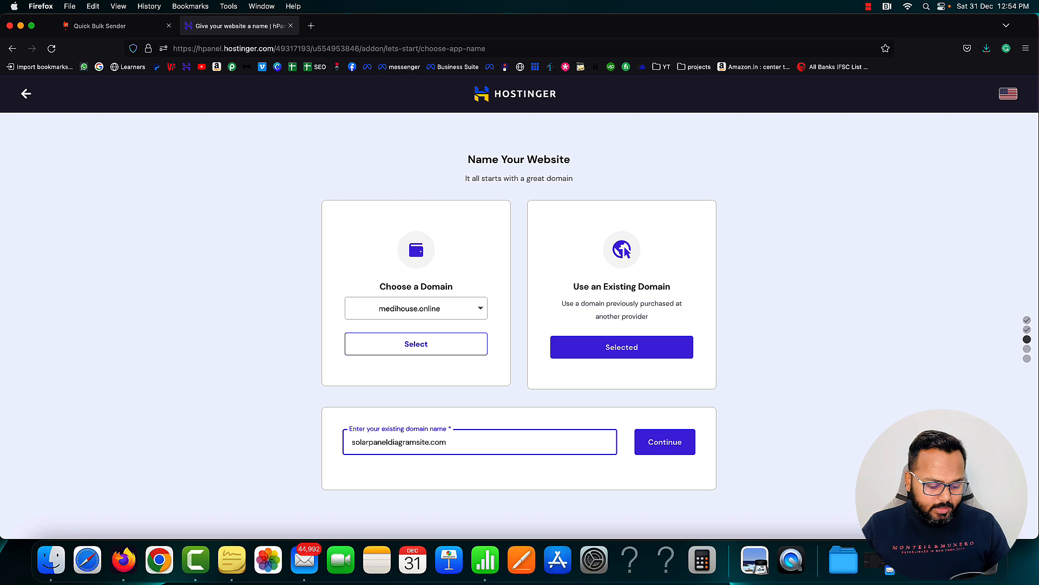
key("super+a")
key("super+c")
left_click(668, 444)
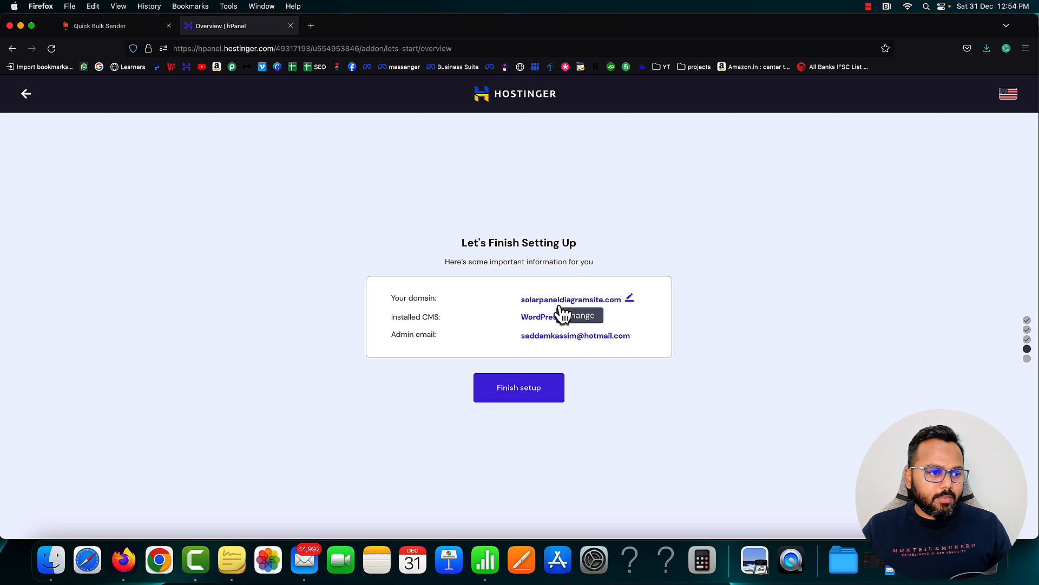
Finish setup and wait for the 'Well Done, You Are Ready!' page
left_click(520, 393)
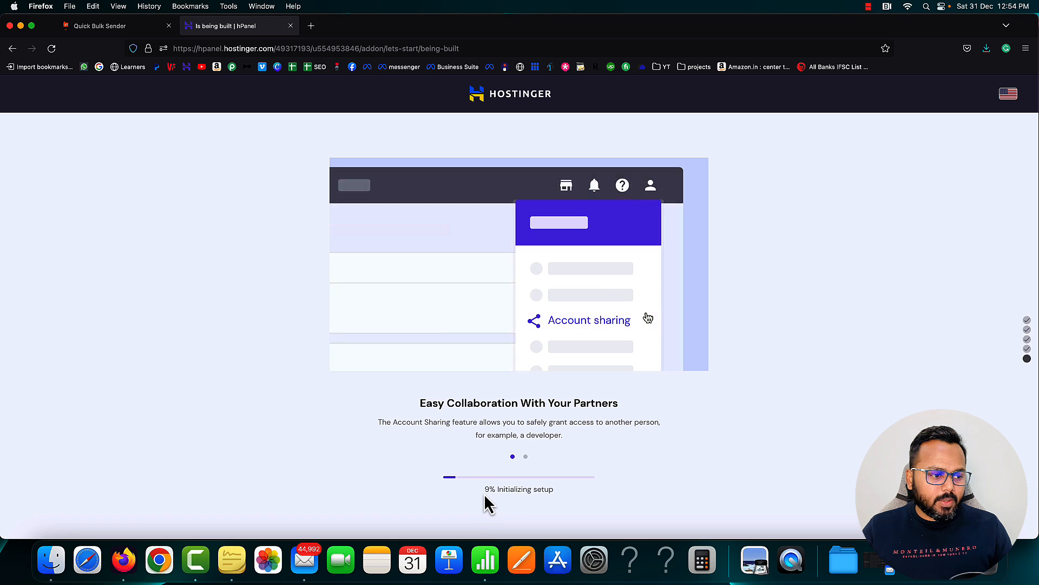
left_click_drag(482, 490, 555, 493)
left_click(557, 493)
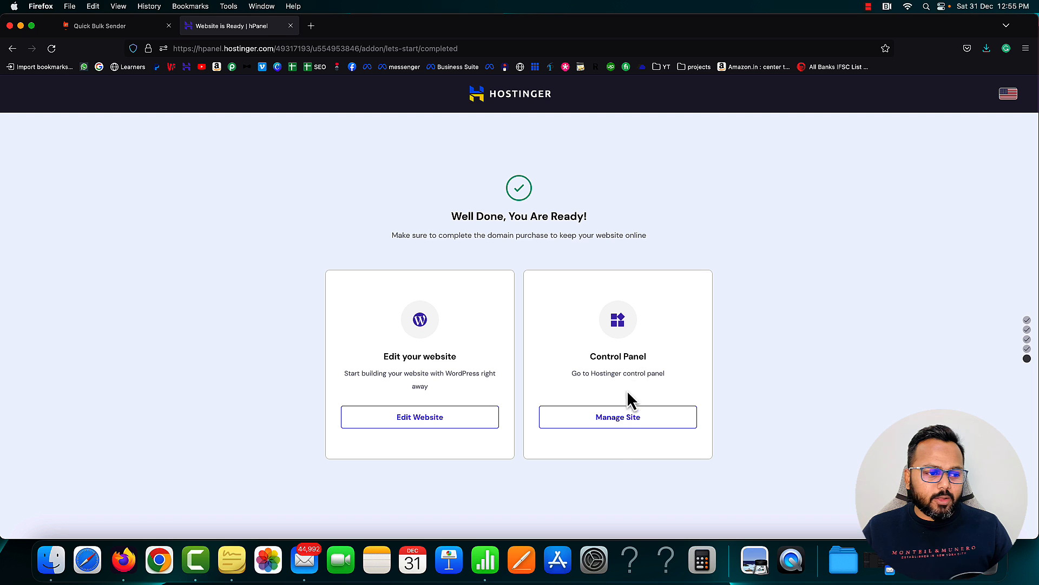
Open the hPanel dashboard for solarpaneldiagramsite.com via Manage Site
left_click(618, 427)
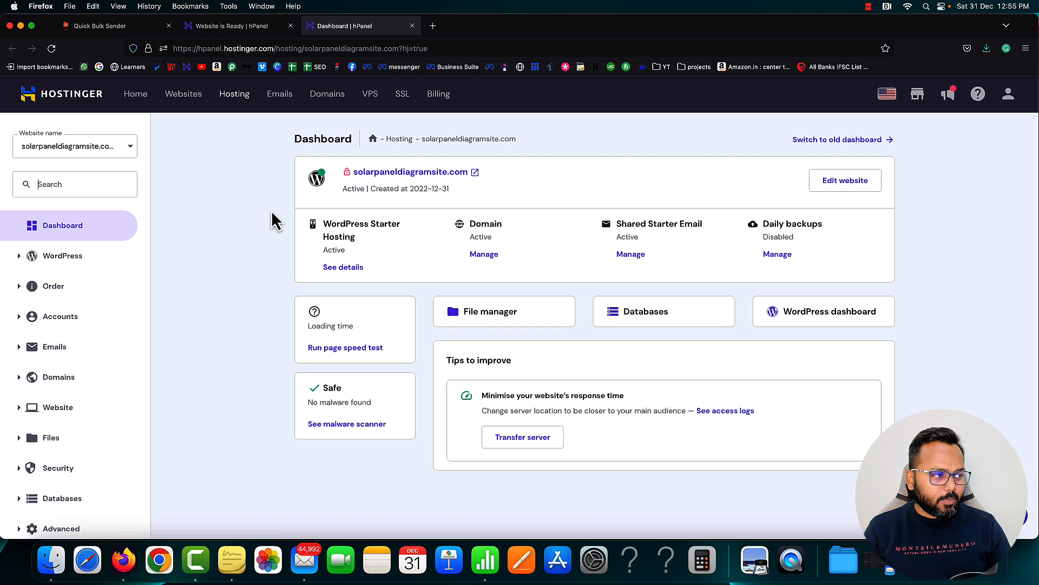
Search 'ssl' in the hPanel sidebar and open the SSL certificate page
type("ssl")
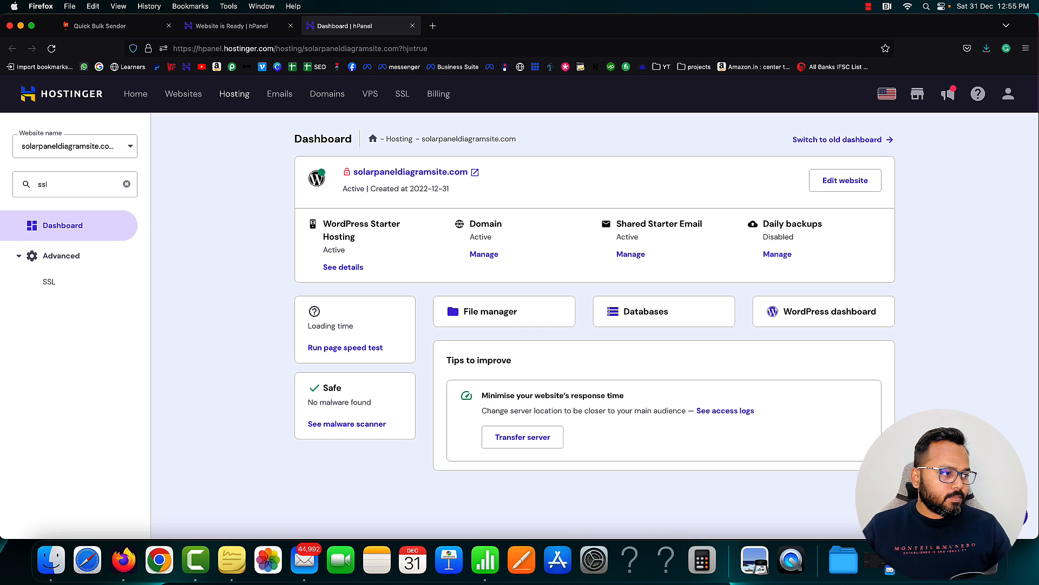
left_click(50, 283)
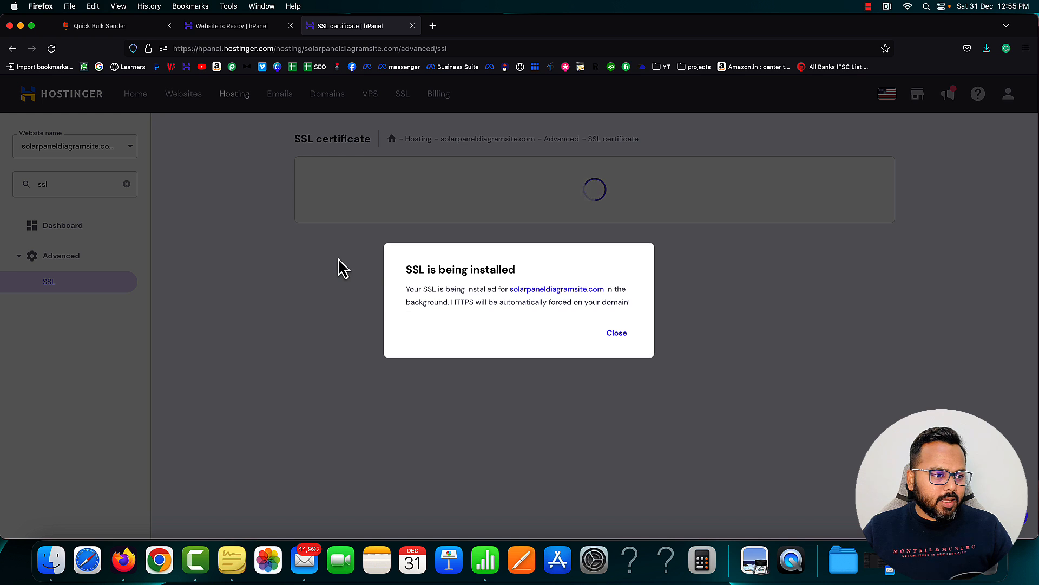
left_click(617, 333)
Reinstall the failed lifetime SSL certificate from its actions menu and confirm
mouse_move(623, 206)
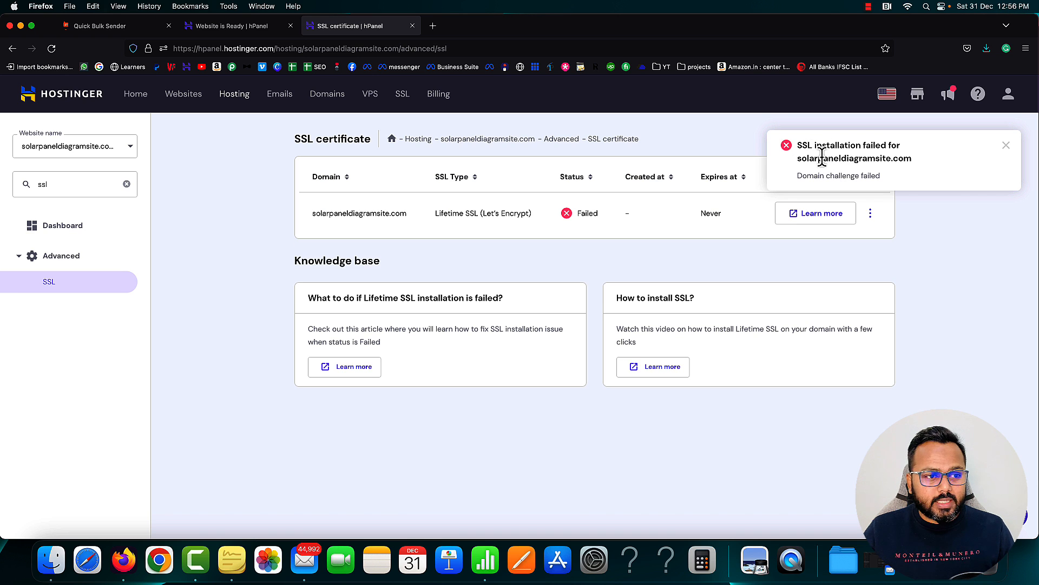
left_click(870, 214)
left_click(890, 238)
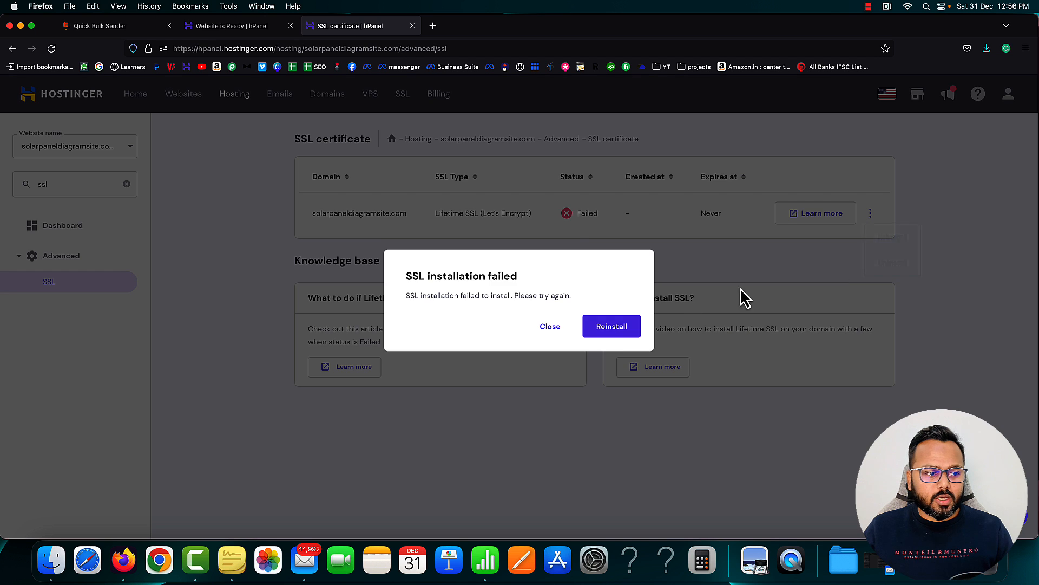
left_click(613, 326)
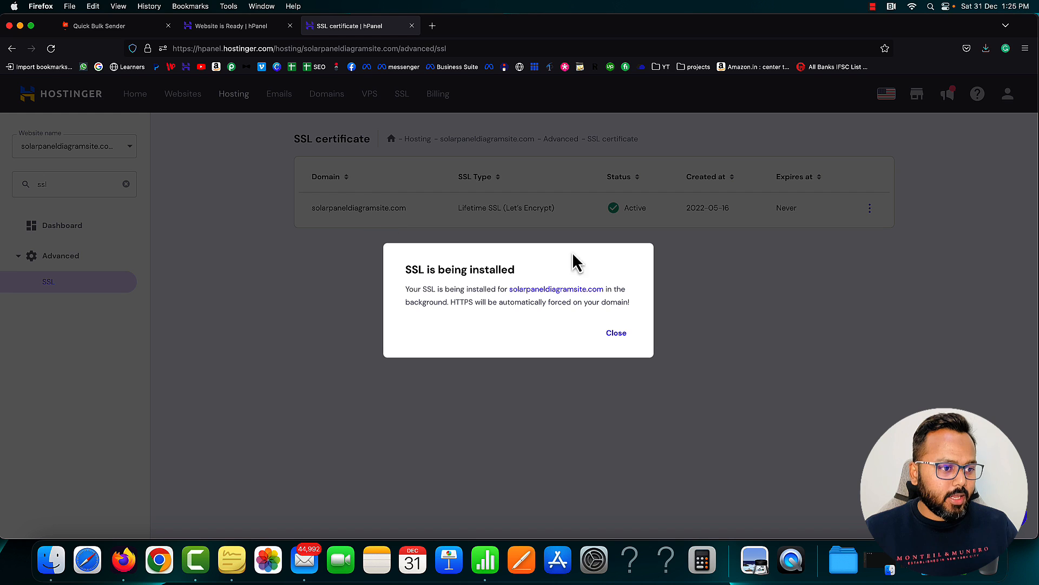
left_click(615, 334)
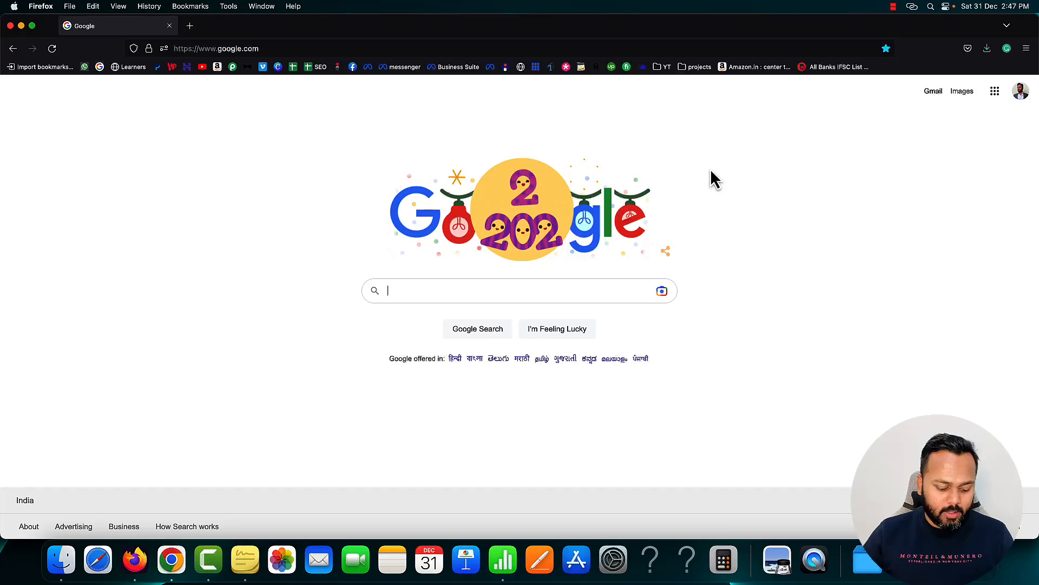
Load the solarpaneldiagramsite.com/wp-admin login page
left_click(371, 58)
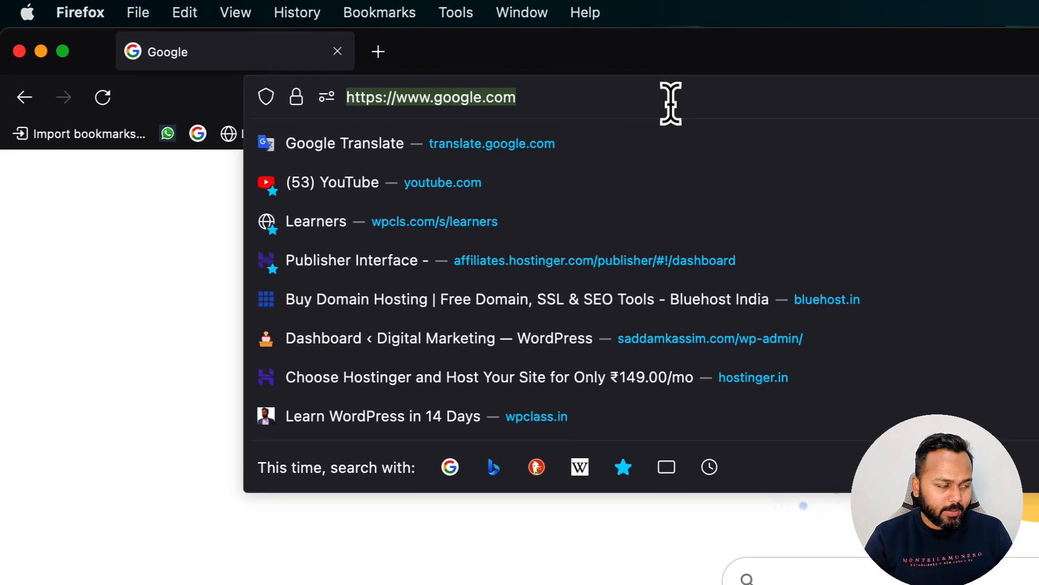
type("solarpaneldiagramsite.com/")
key("Right")
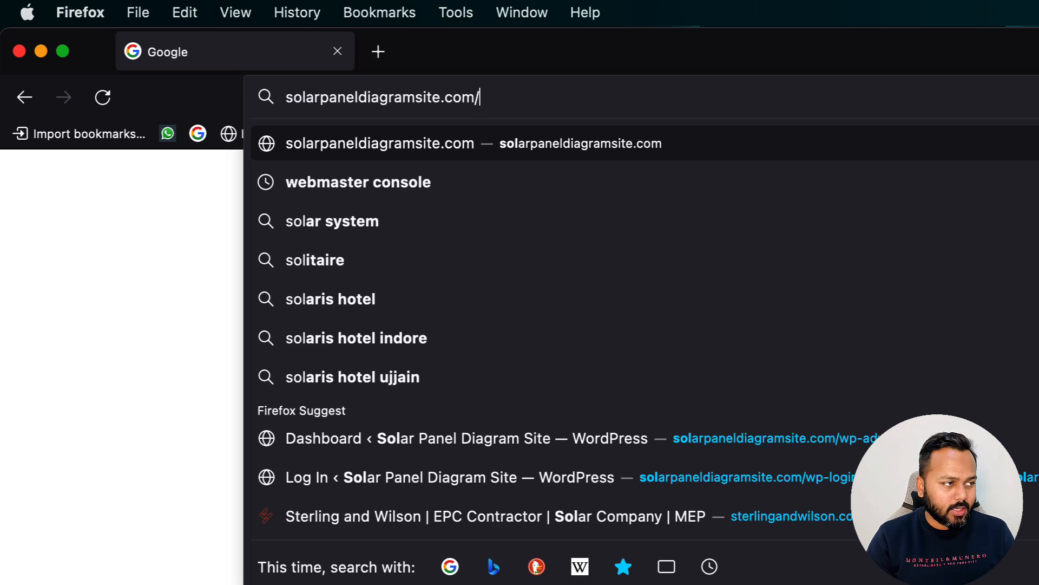
type("wp-admin")
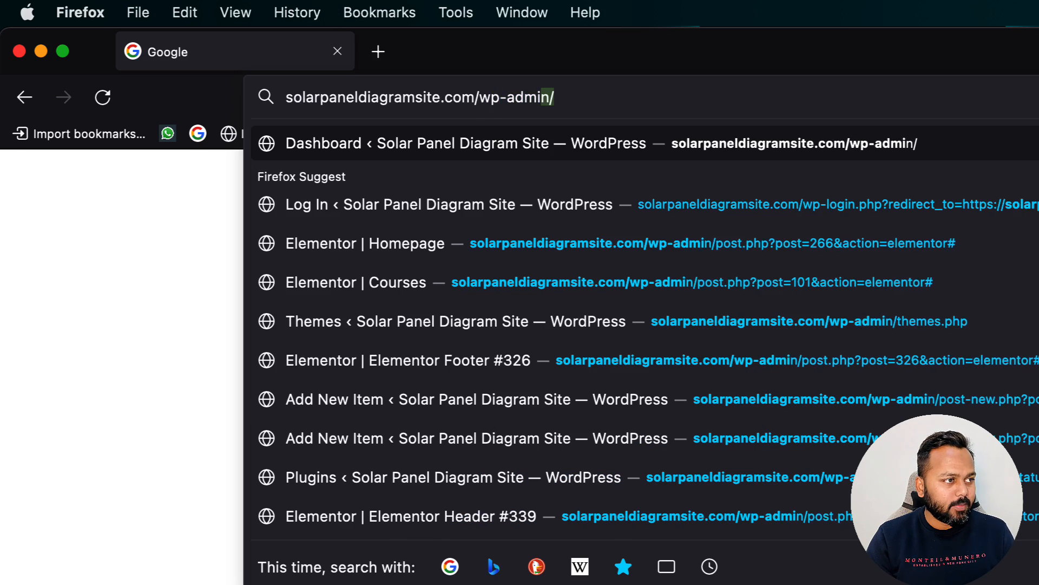
key("BackSpace")
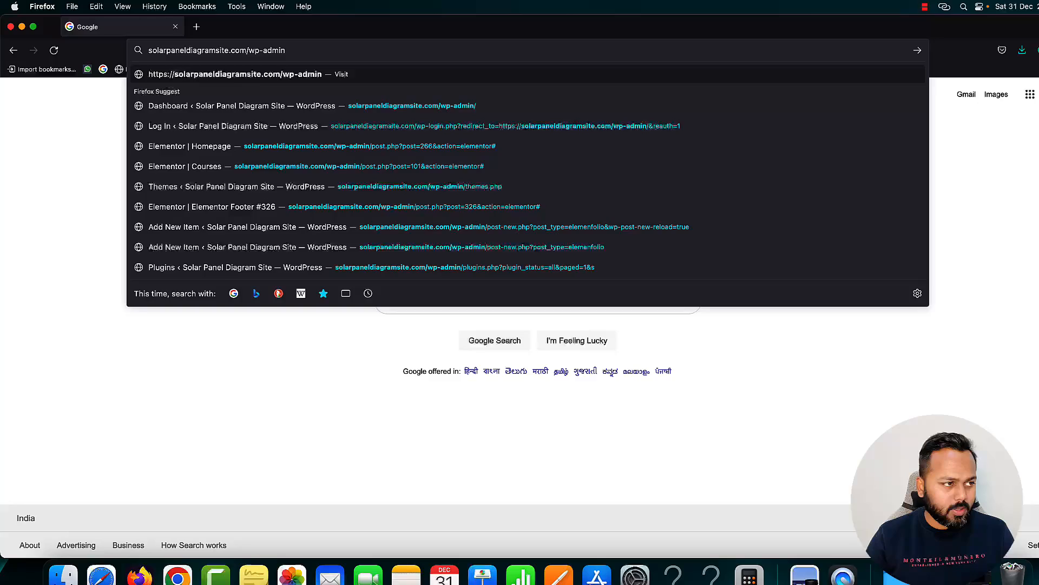
key("Return")
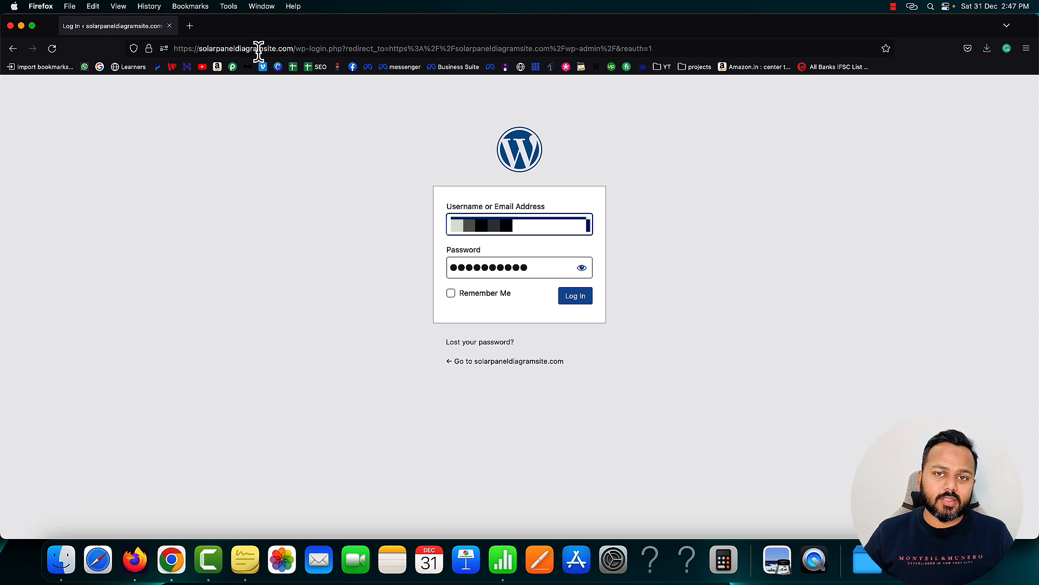
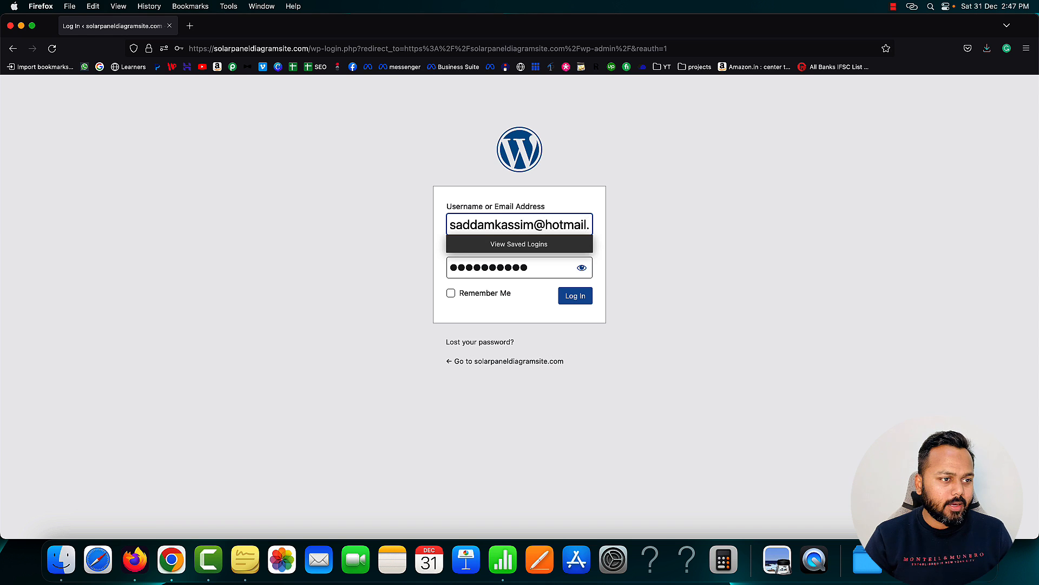
Log in with the admin email and password and save the login in Firefox
key("Tab")
key("Return")
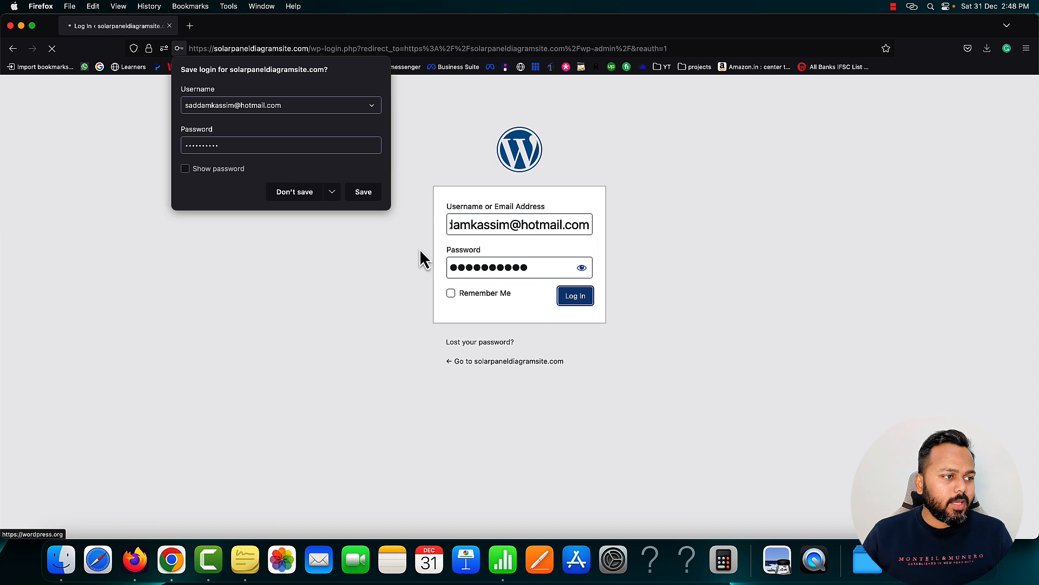
left_click(362, 191)
left_click(188, 26)
View the live solarpaneldiagramsite.com front page, then return to the Dashboard tab
type("solarpaneldiagramsite.com/")
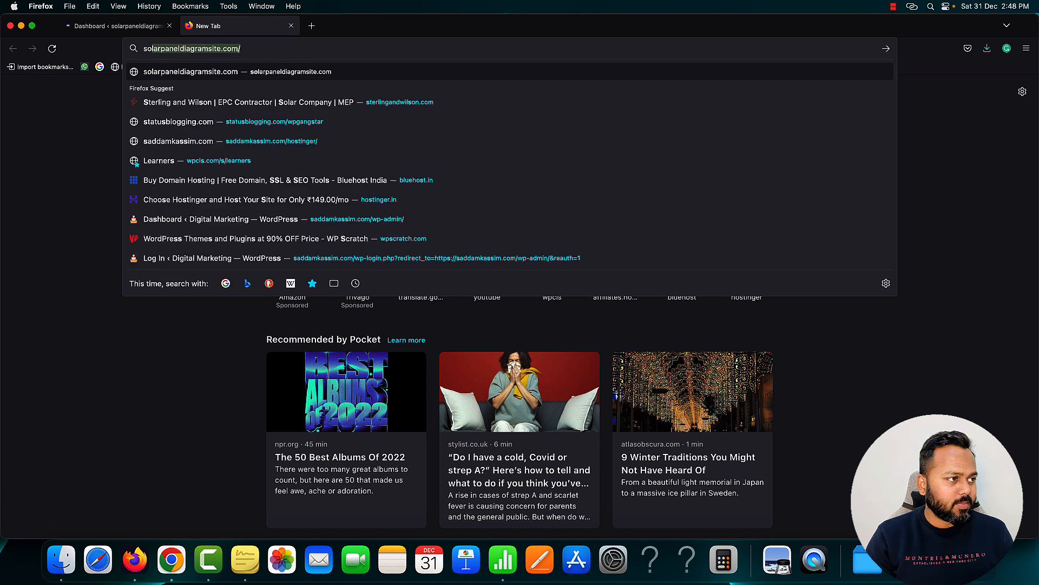
key("Right")
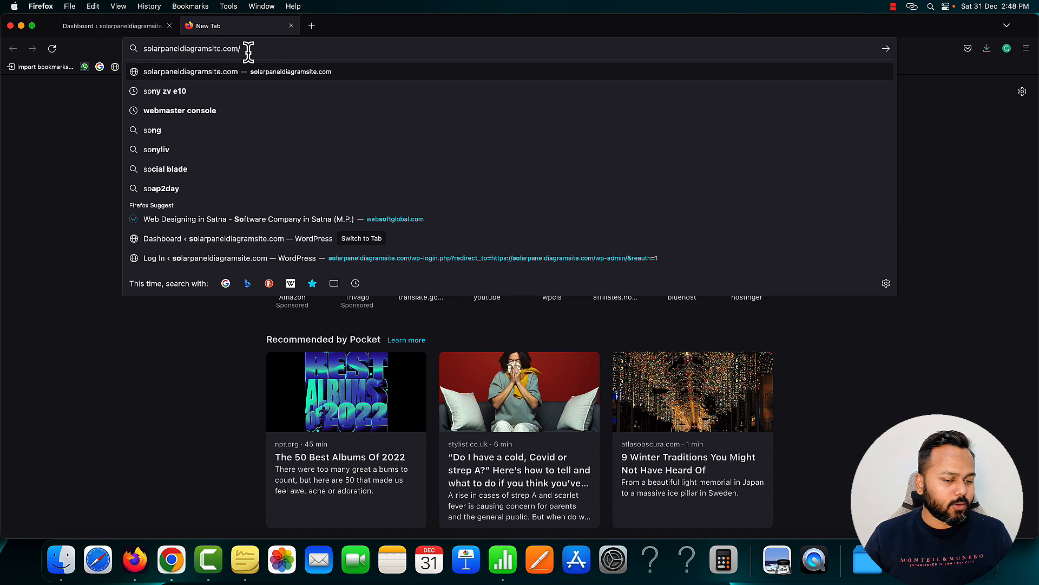
key("BackSpace")
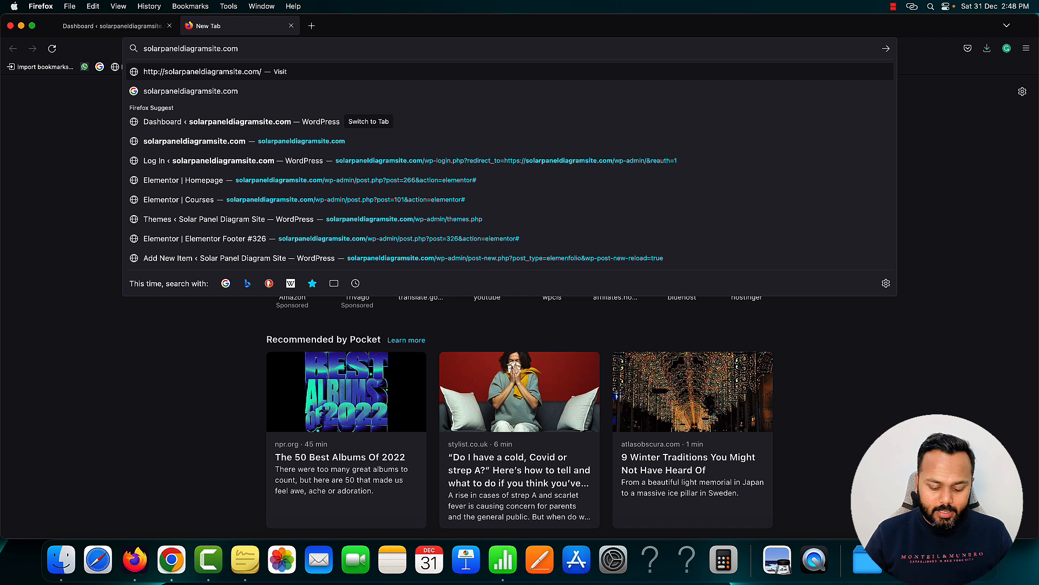
key("Return")
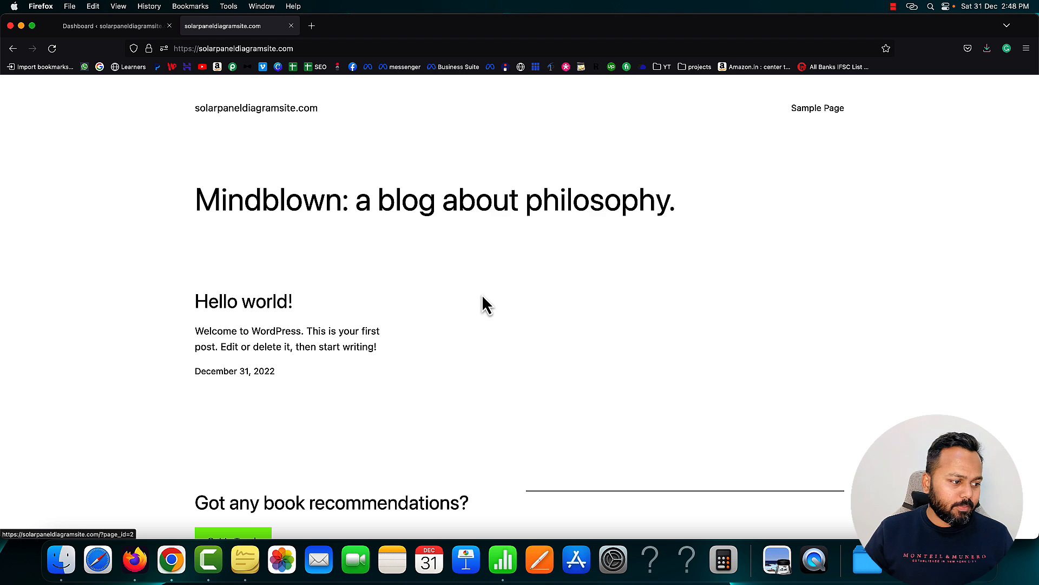
scroll(482, 301, "down", 5)
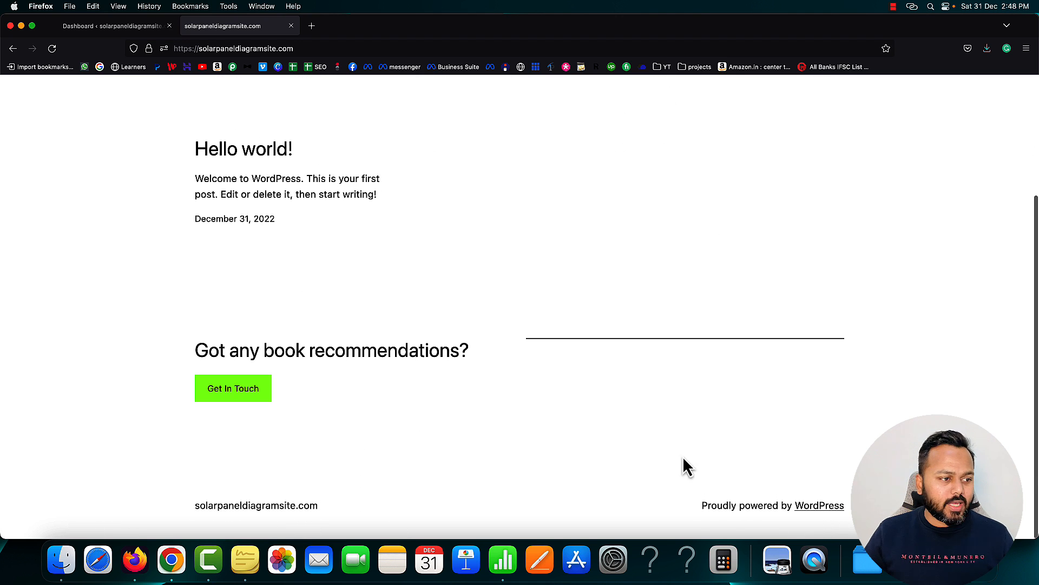
scroll(661, 420, "up", 3)
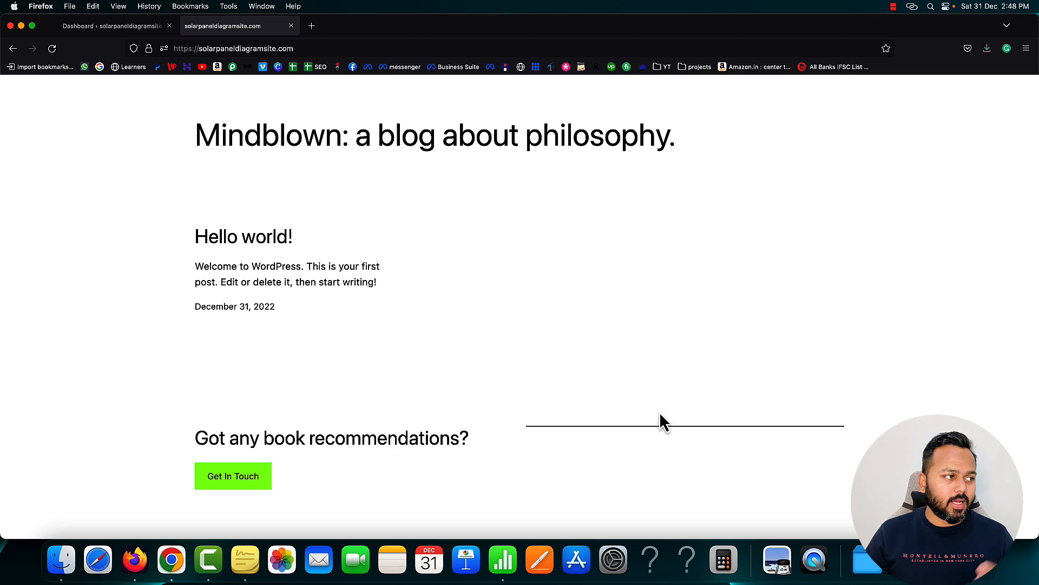
left_click(136, 26)
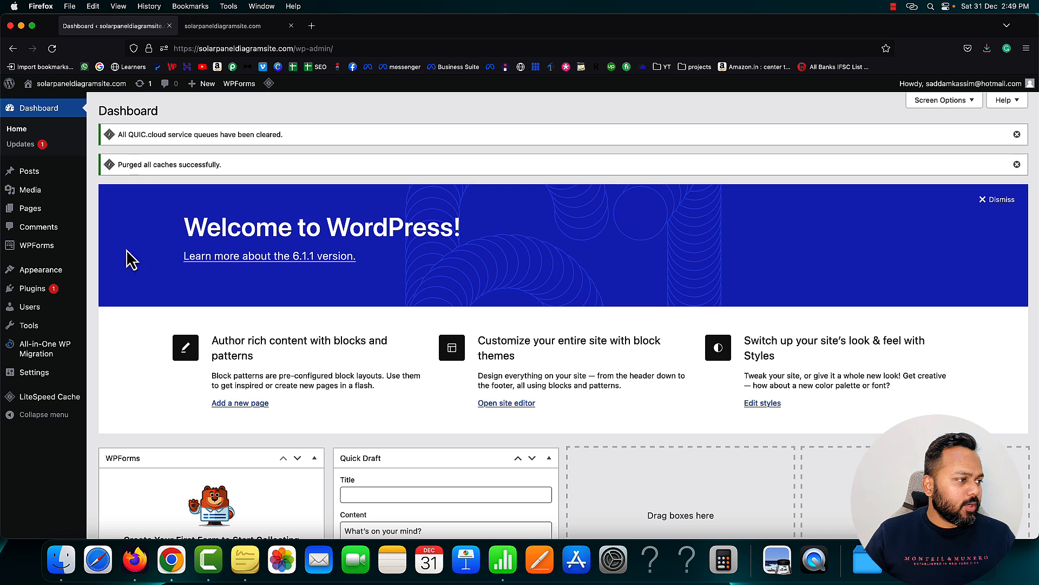
Go to Appearance > Themes to list the installed themes
mouse_move(31, 216)
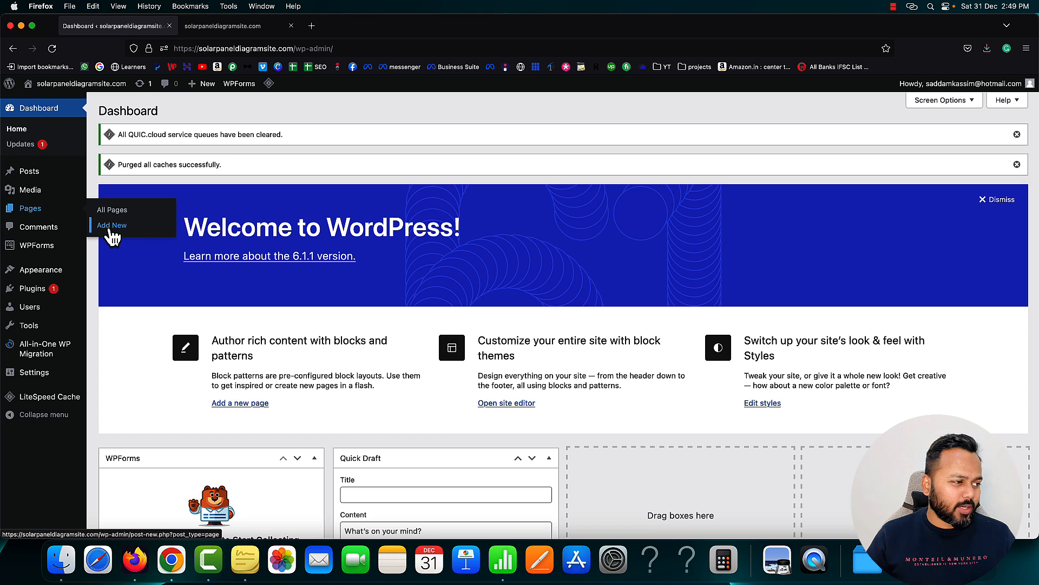
mouse_move(54, 282)
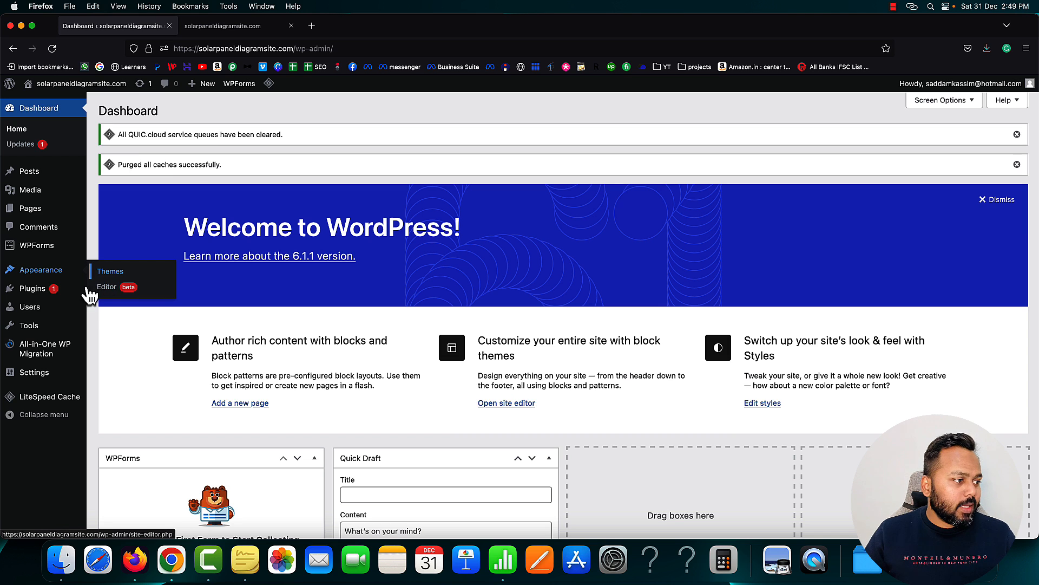
mouse_move(77, 298)
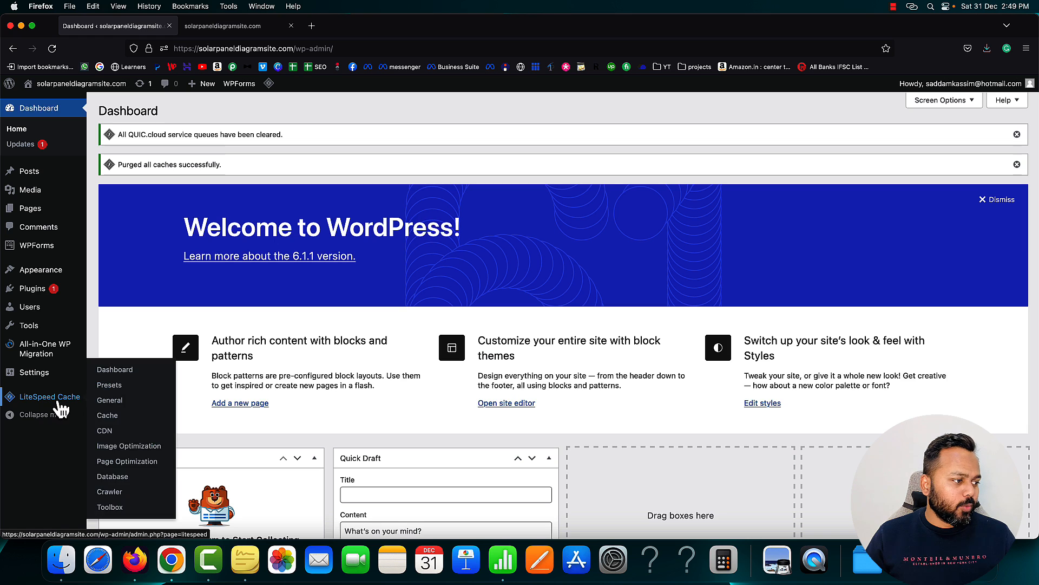
mouse_move(49, 218)
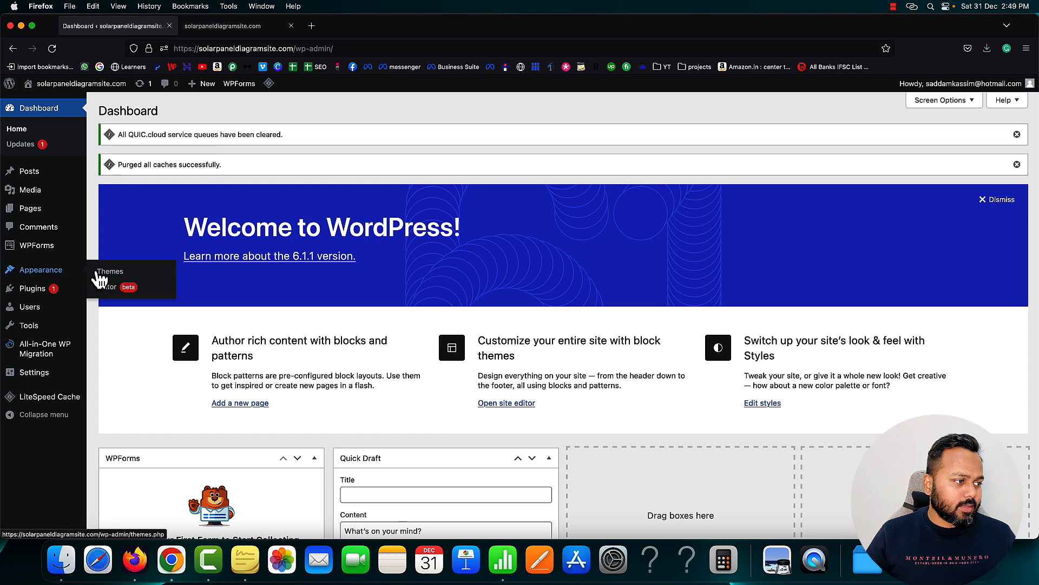
left_click(69, 274)
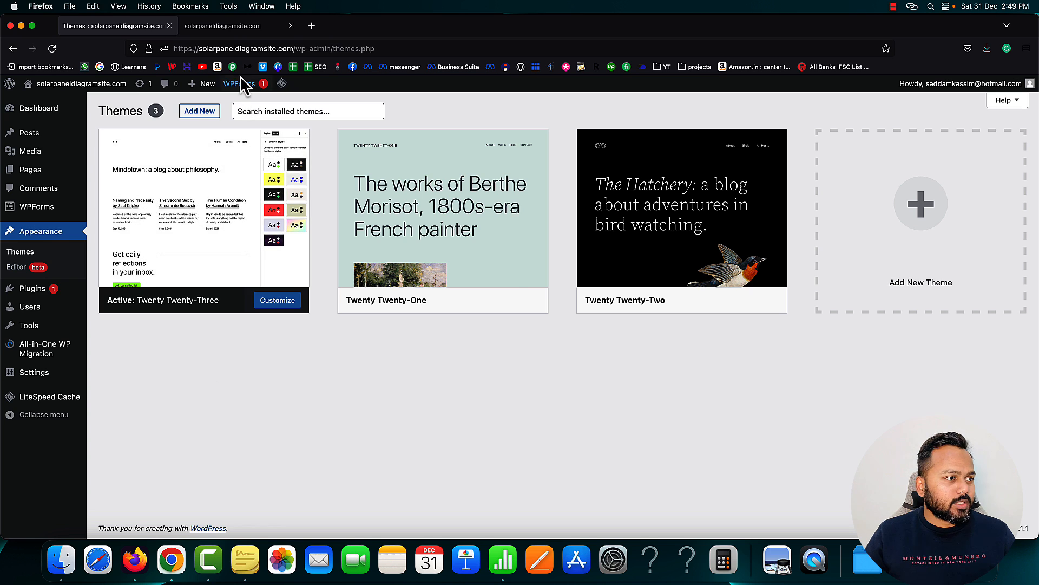
View the live site, then browse the Popular themes on the Add Themes page
left_click(230, 27)
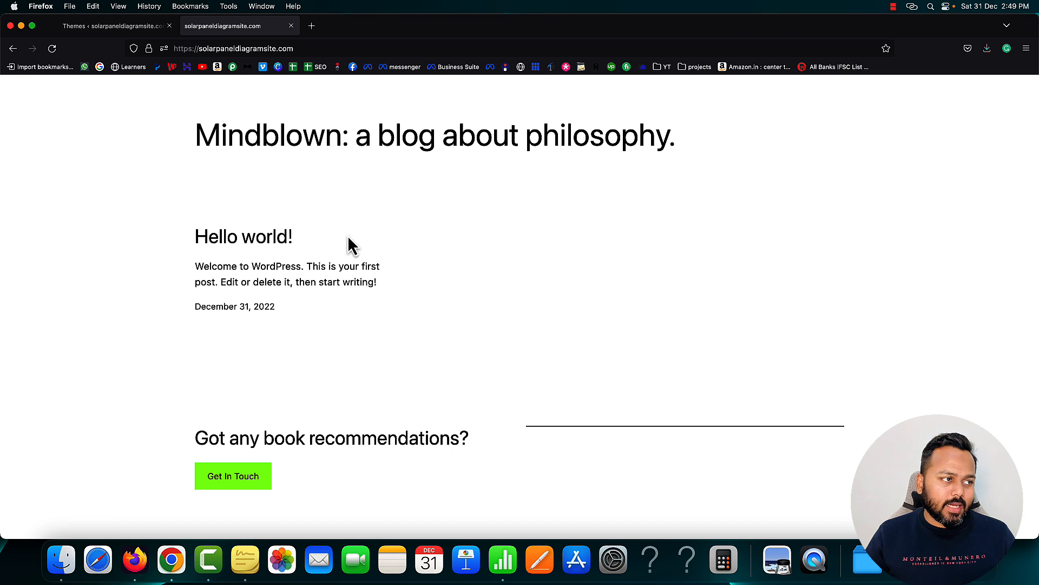
left_click(133, 27)
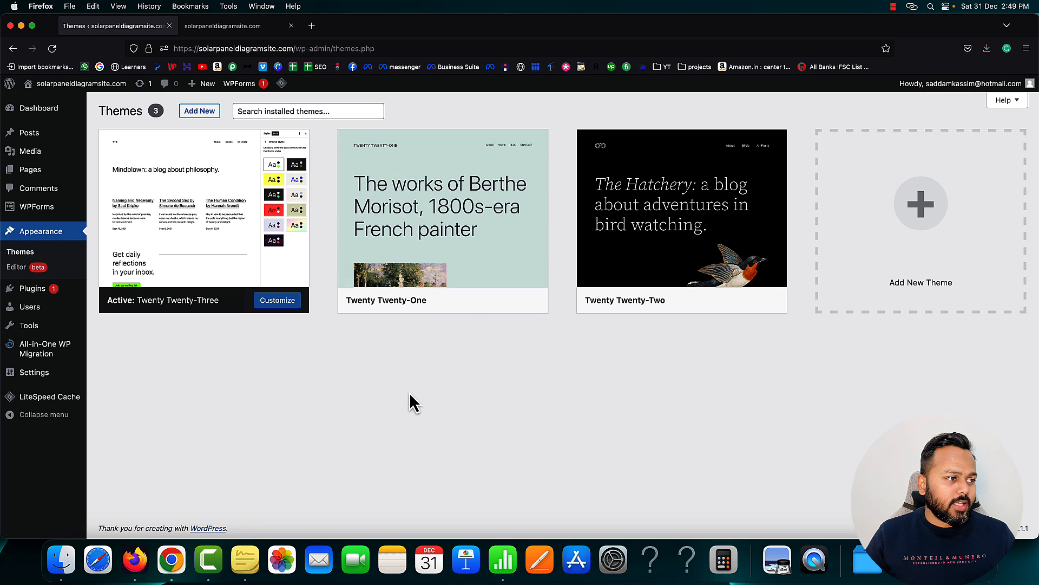
left_click(199, 112)
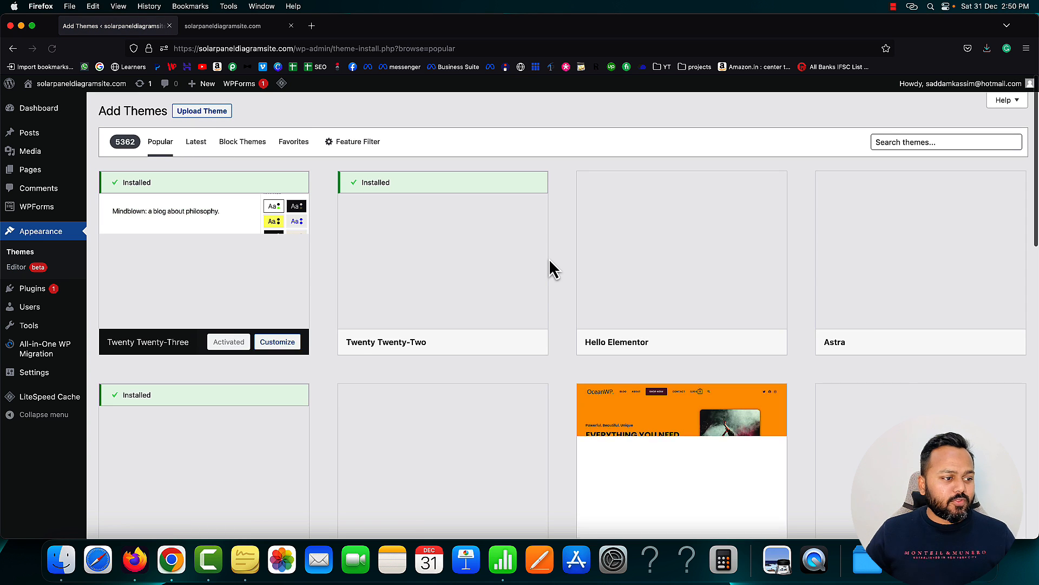
mouse_move(1016, 290)
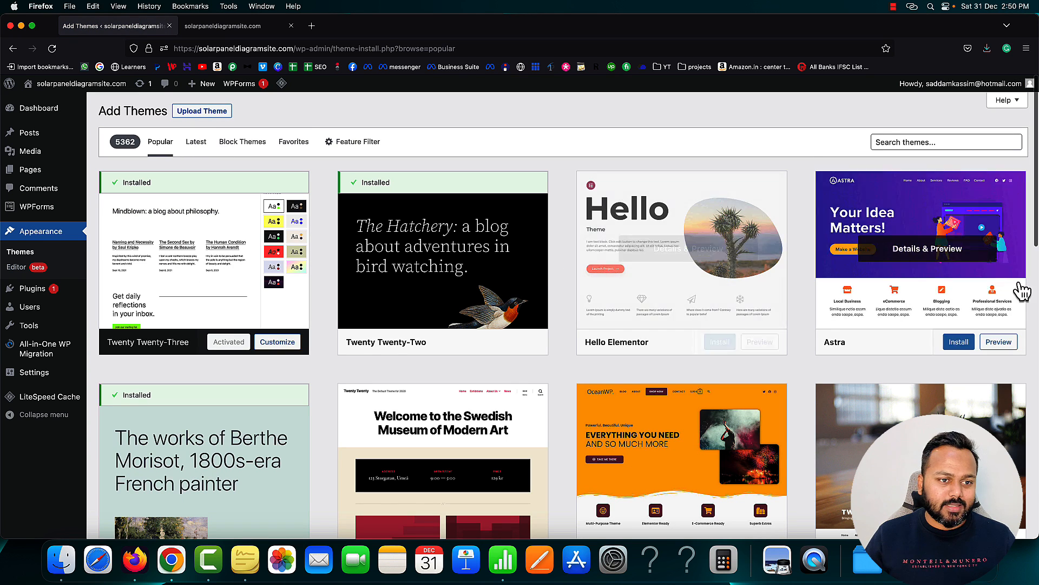
mouse_move(651, 317)
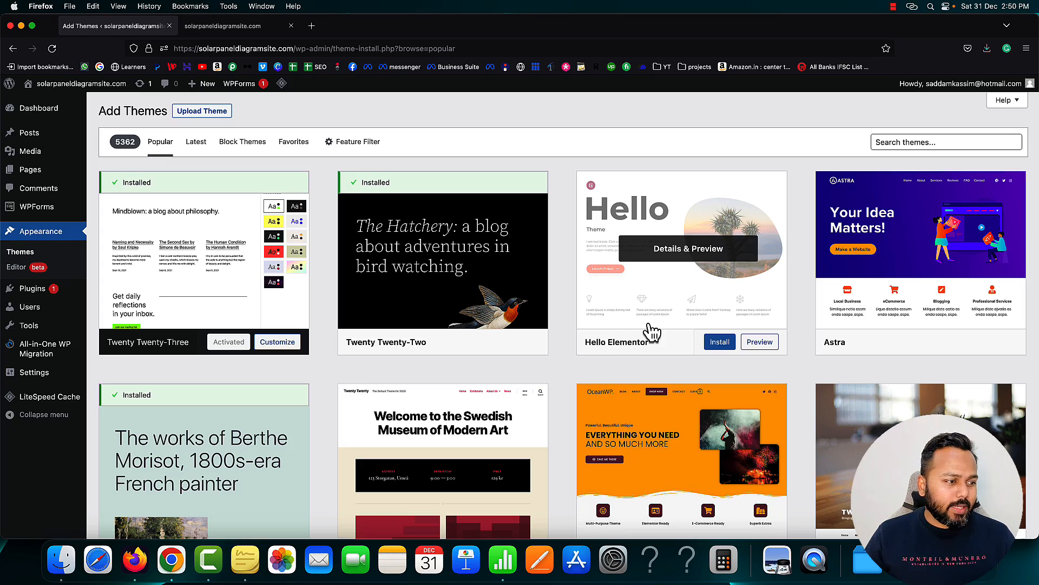
scroll(655, 330, "down", 10)
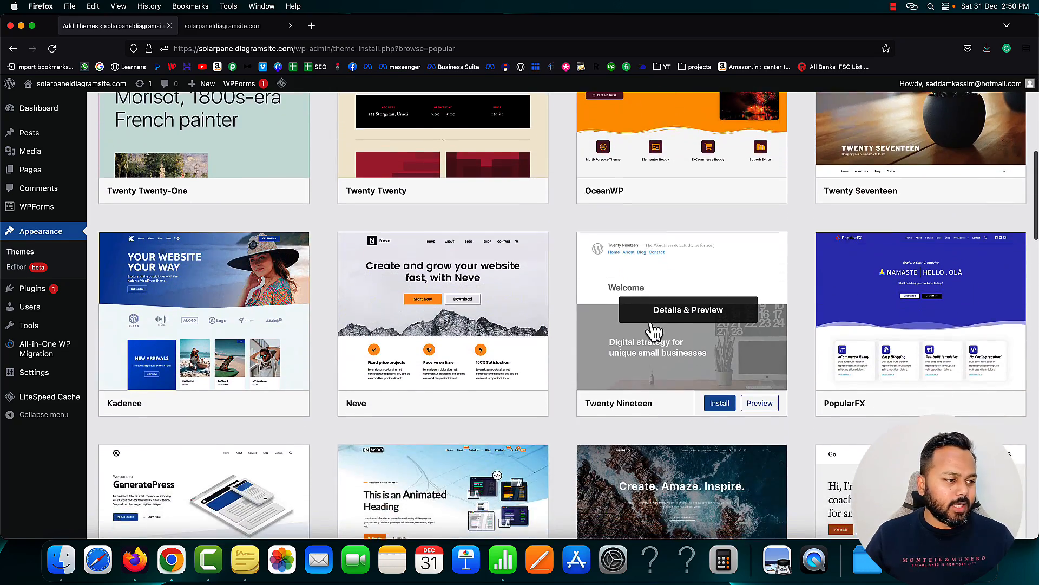
scroll(655, 330, "up", 10)
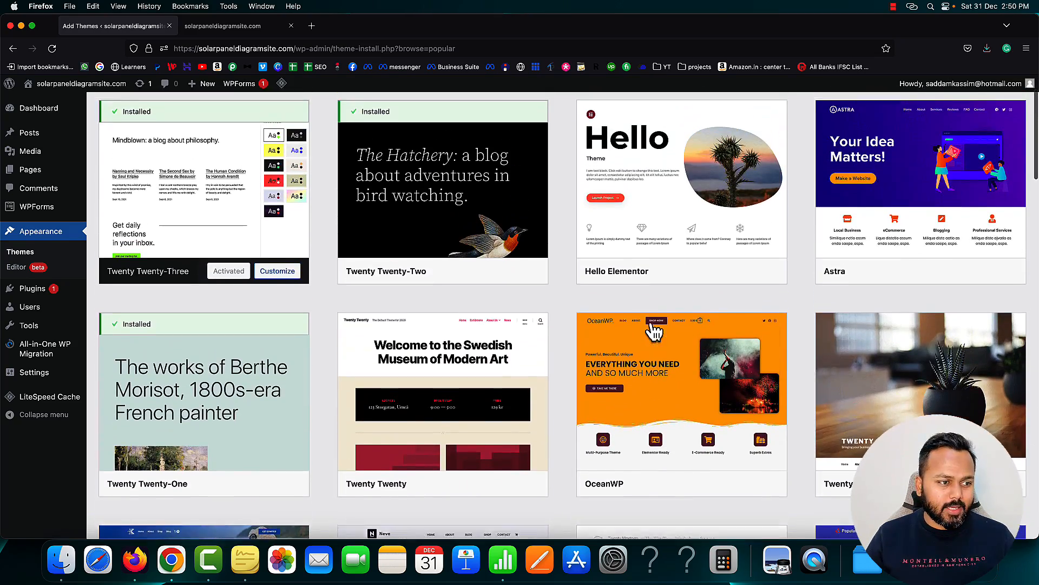
scroll(563, 297, "up", 3)
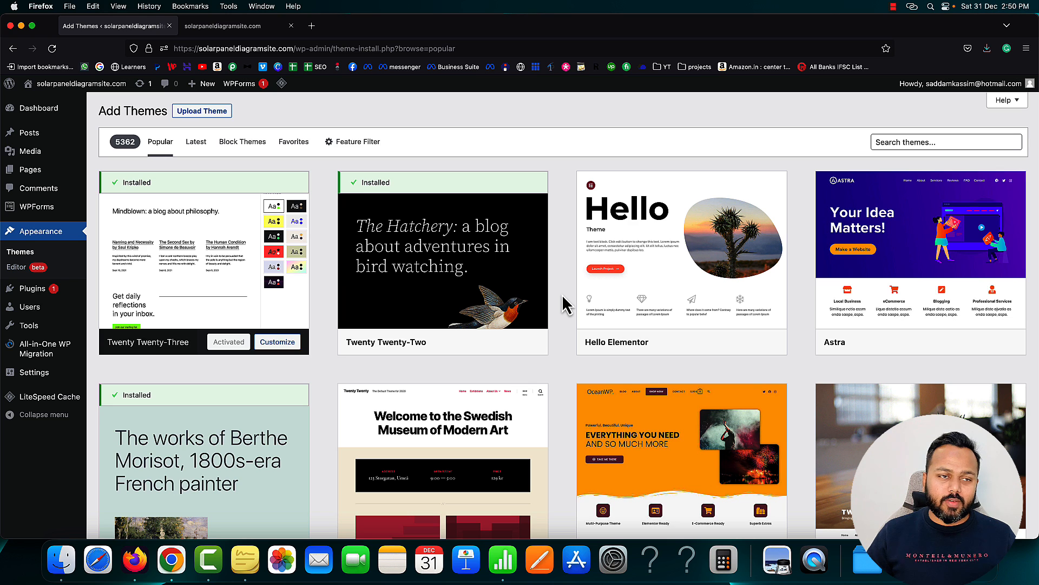
Load elegantthemes.com in a new tab and go to its Pricing page
left_click(311, 26)
type("eleg")
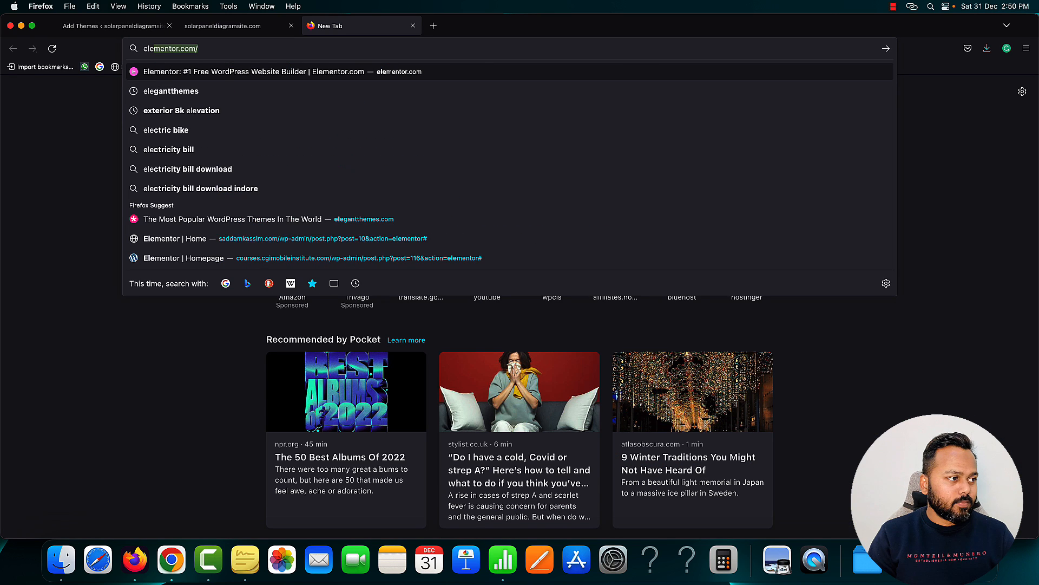
type("ant")
key("Return")
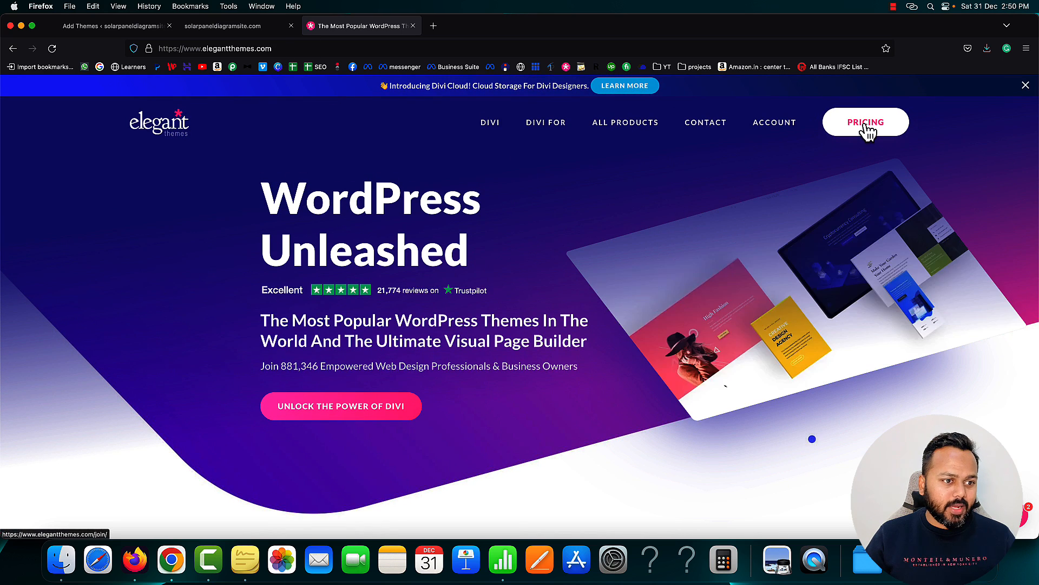
left_click(865, 130)
Review the $89 yearly and $249 lifetime plans, then return to Add Themes
scroll(609, 273, "down", 5)
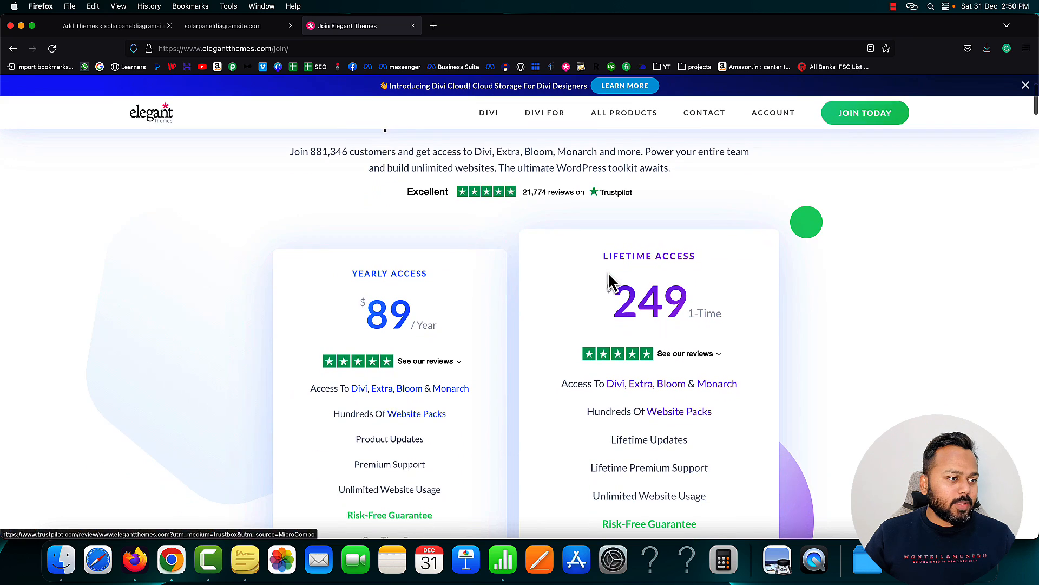
left_click_drag(366, 276, 405, 280)
scroll(468, 272, "down", 2)
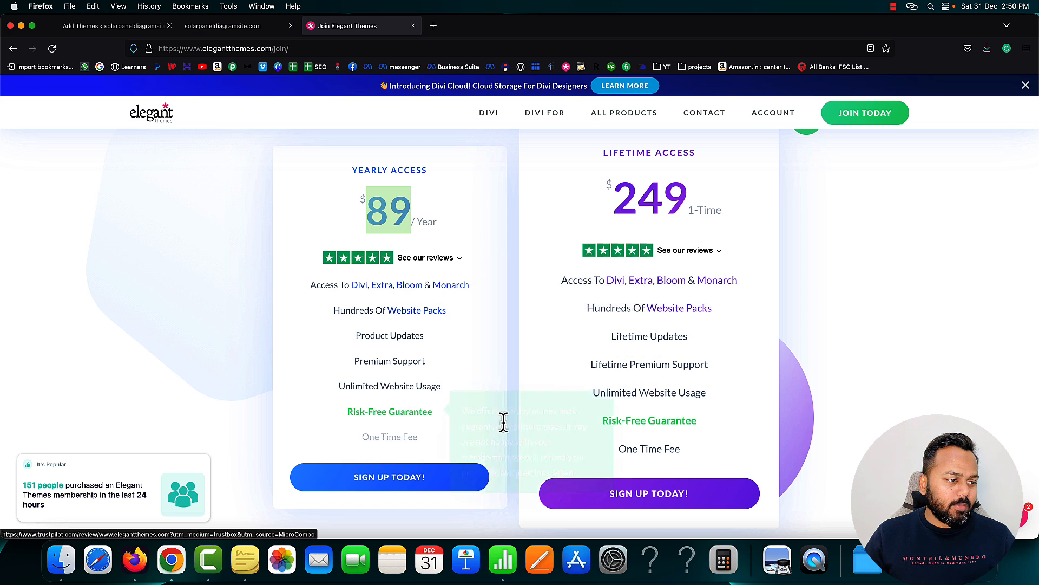
mouse_move(452, 381)
scroll(547, 293, "up", 1)
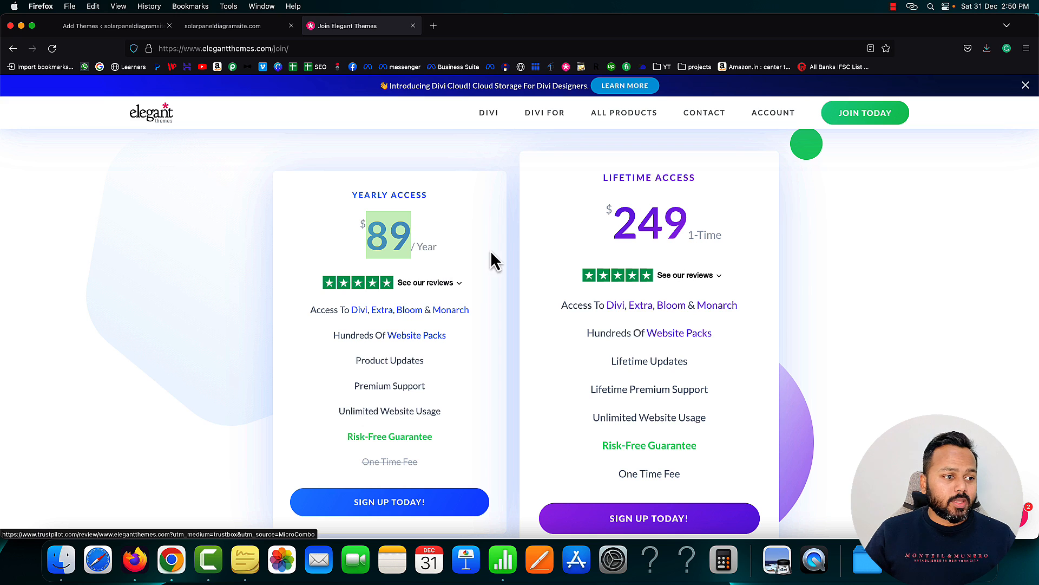
left_click(507, 244)
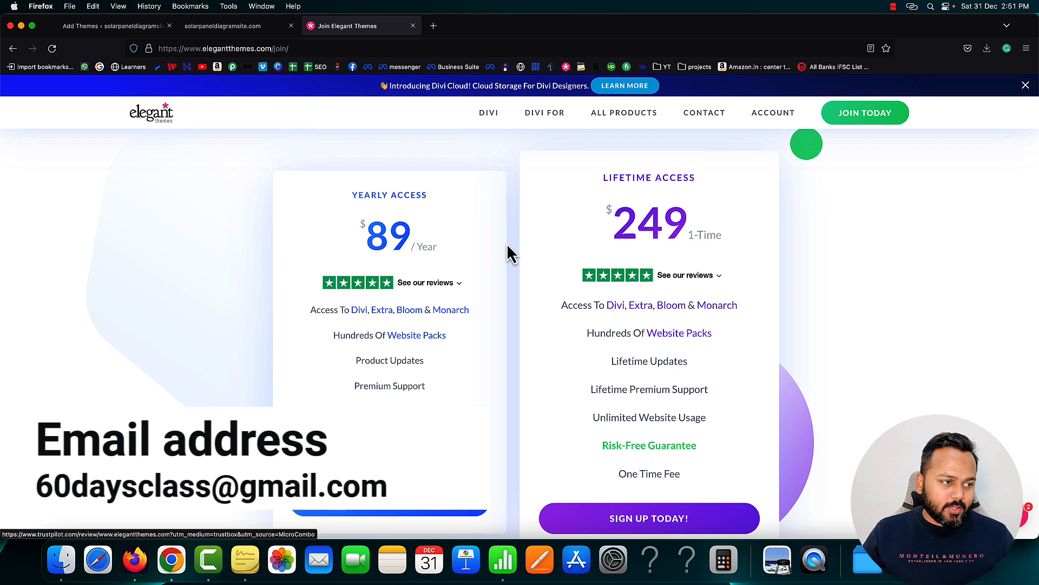
scroll(507, 244, "down", 2)
scroll(508, 246, "down", 10)
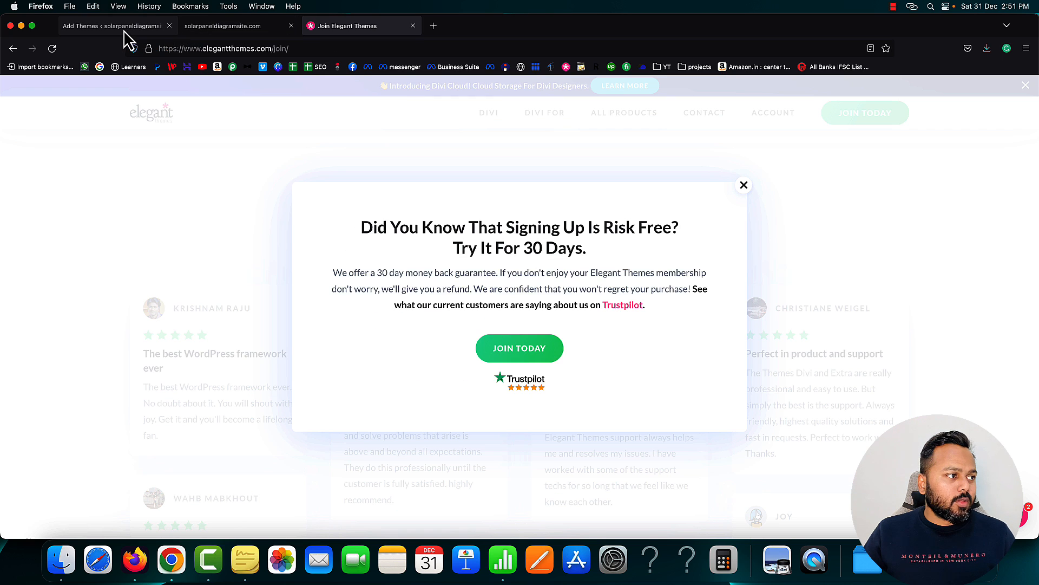
left_click(125, 27)
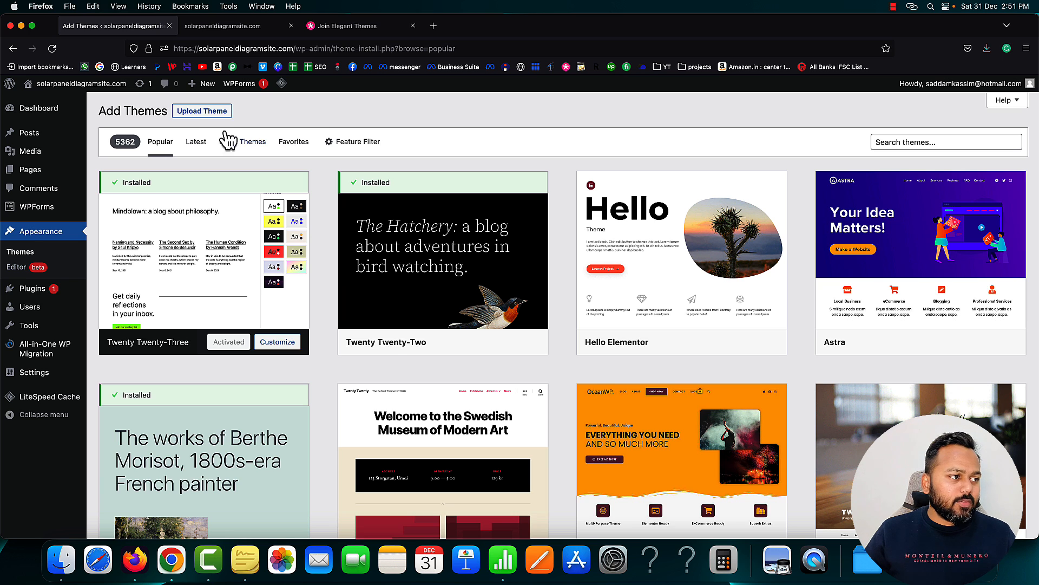
Upload Divi.zip from the Divi theme folder and install it
left_click(203, 111)
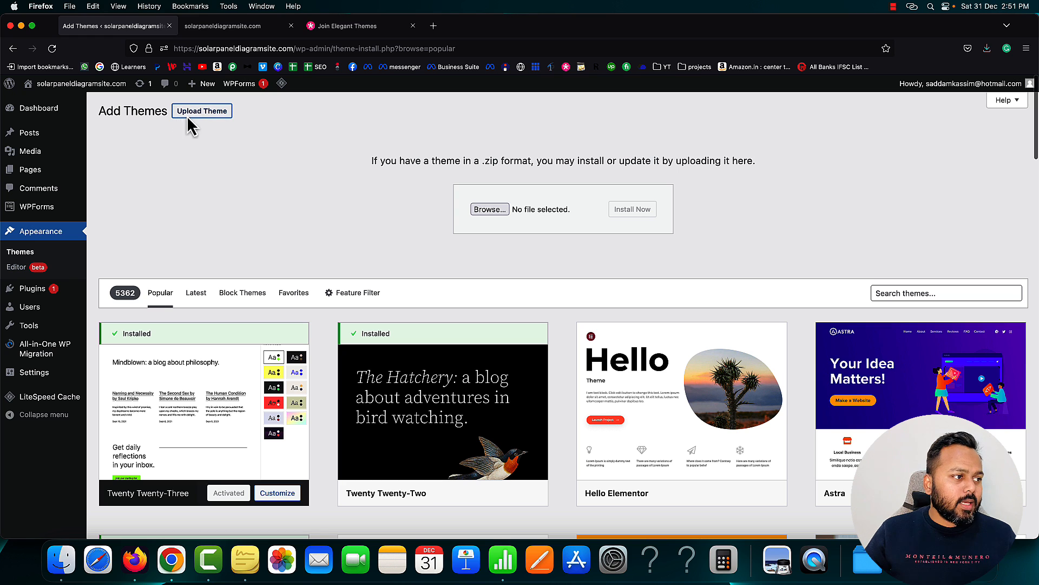
left_click(491, 211)
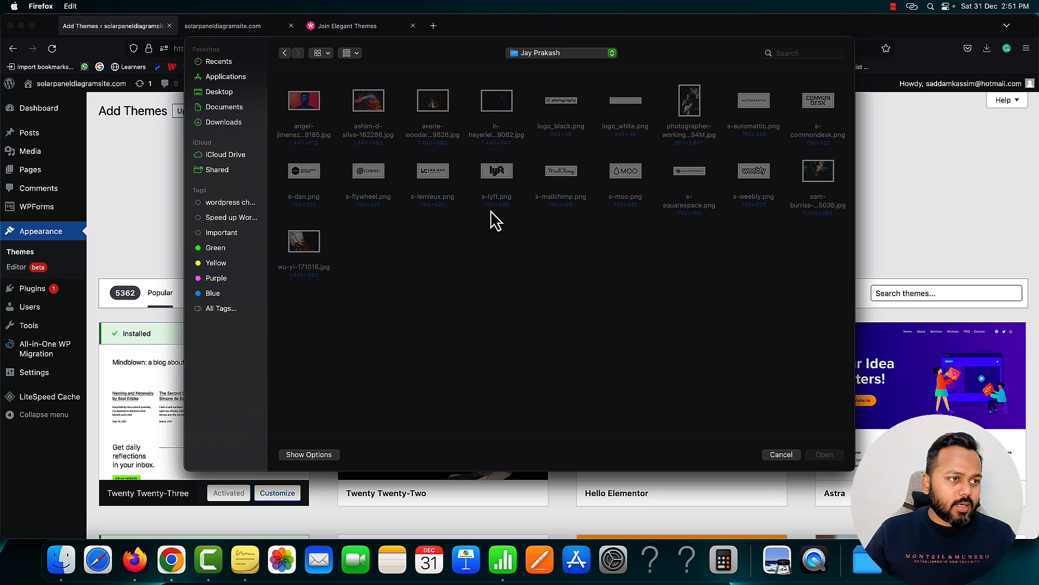
left_click(558, 53)
left_click(569, 143)
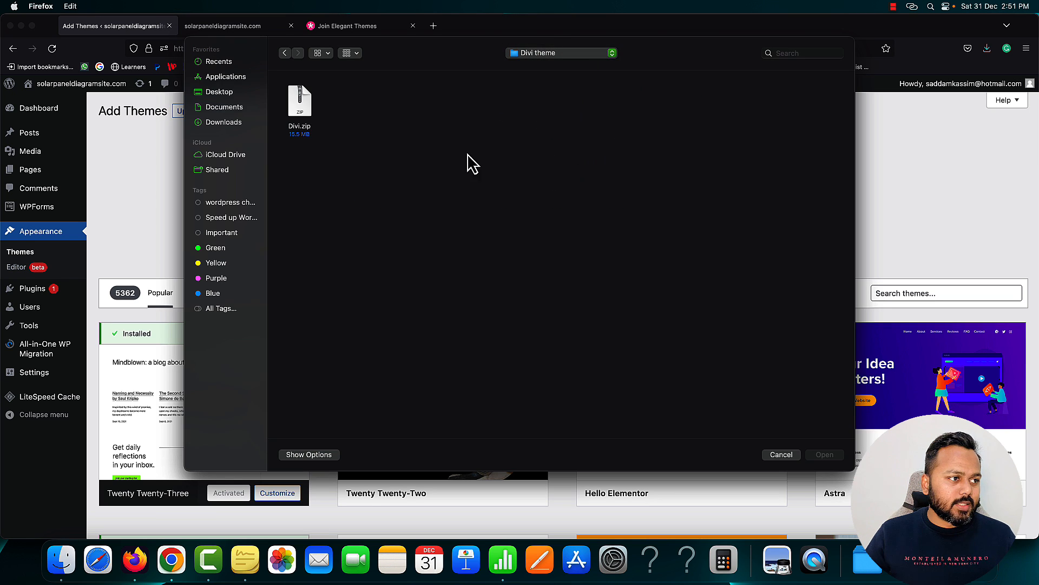
left_click(307, 113)
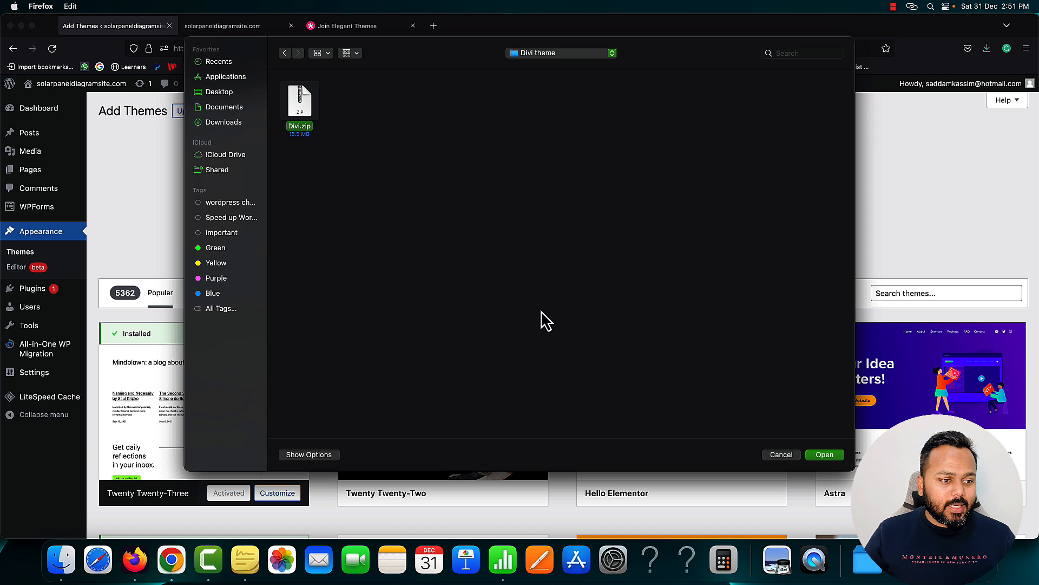
left_click(833, 455)
left_click(632, 214)
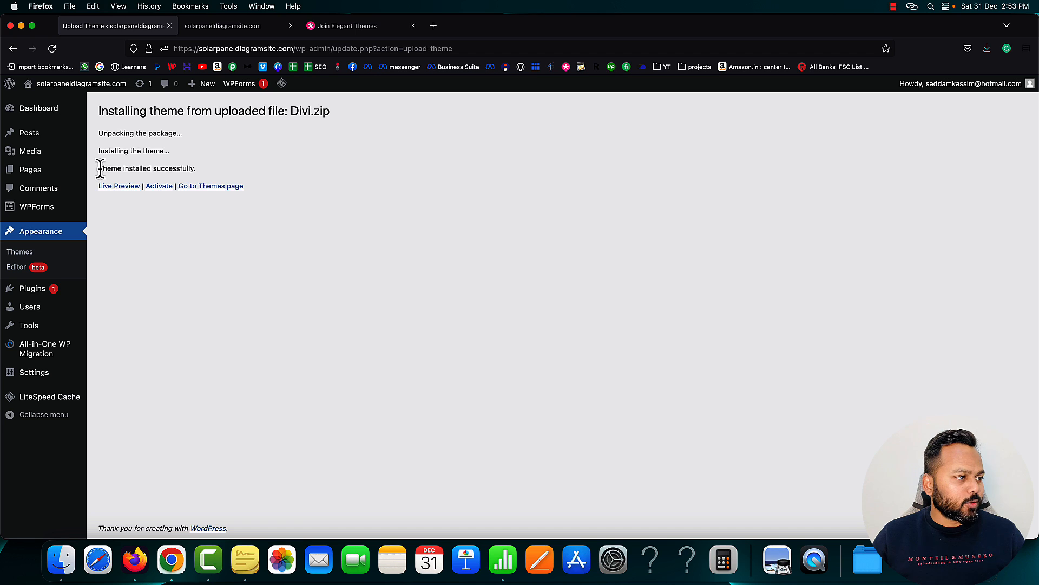
Activate Divi, reload the live site to see its new design, and return to Themes
left_click_drag(100, 168, 193, 170)
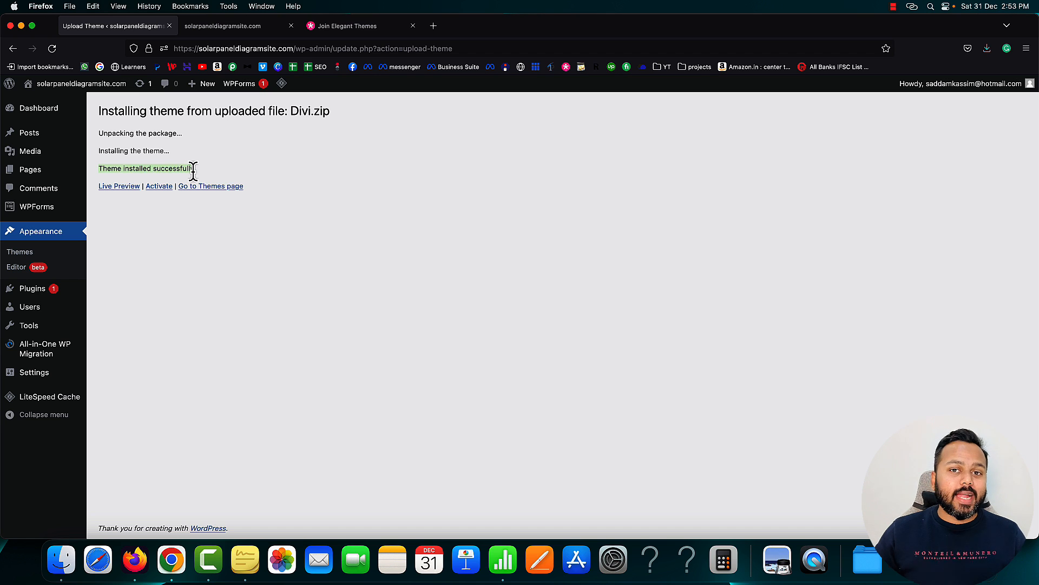
left_click(156, 191)
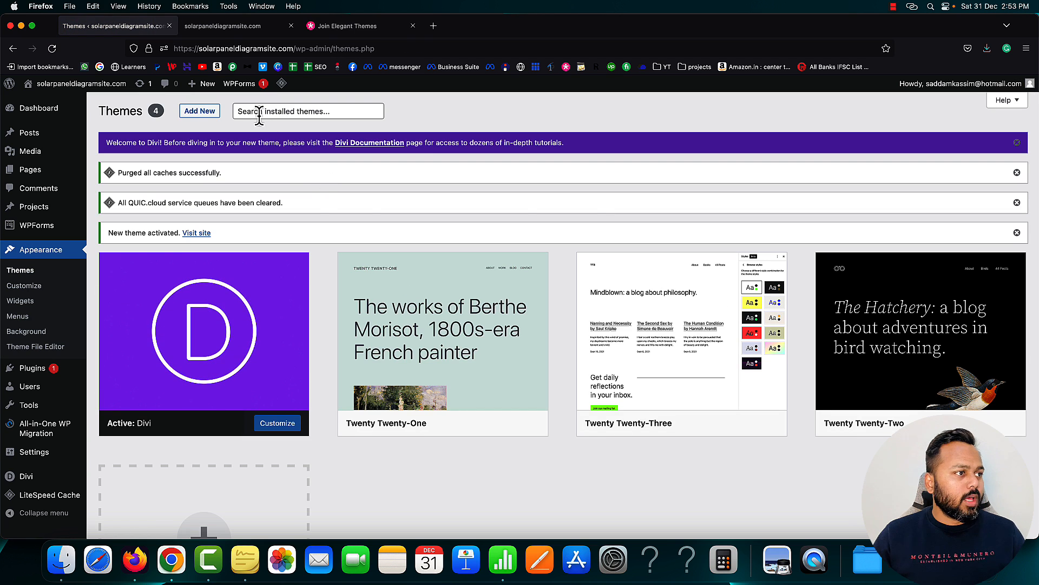
left_click(228, 24)
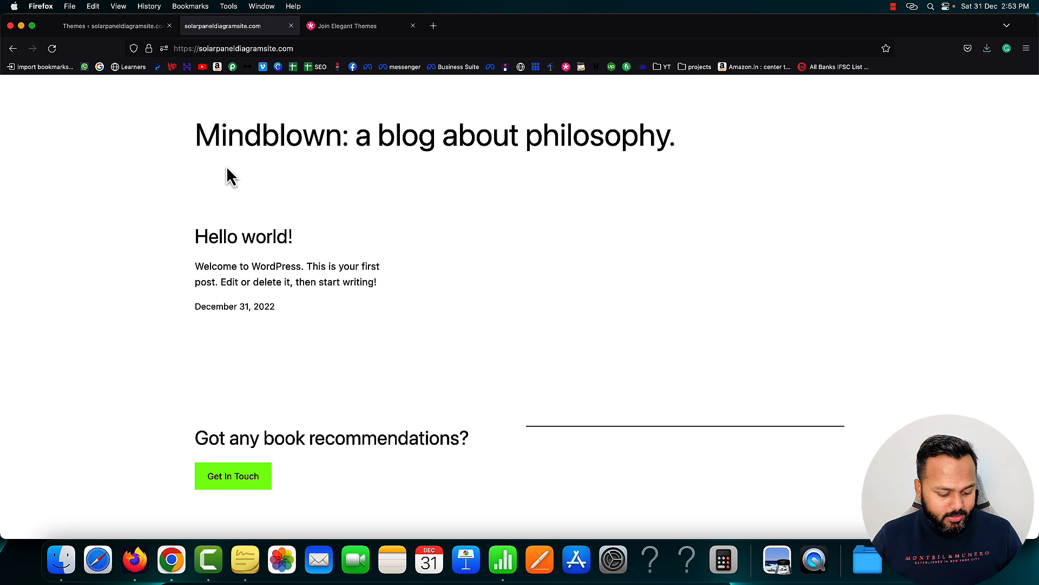
key("super+r")
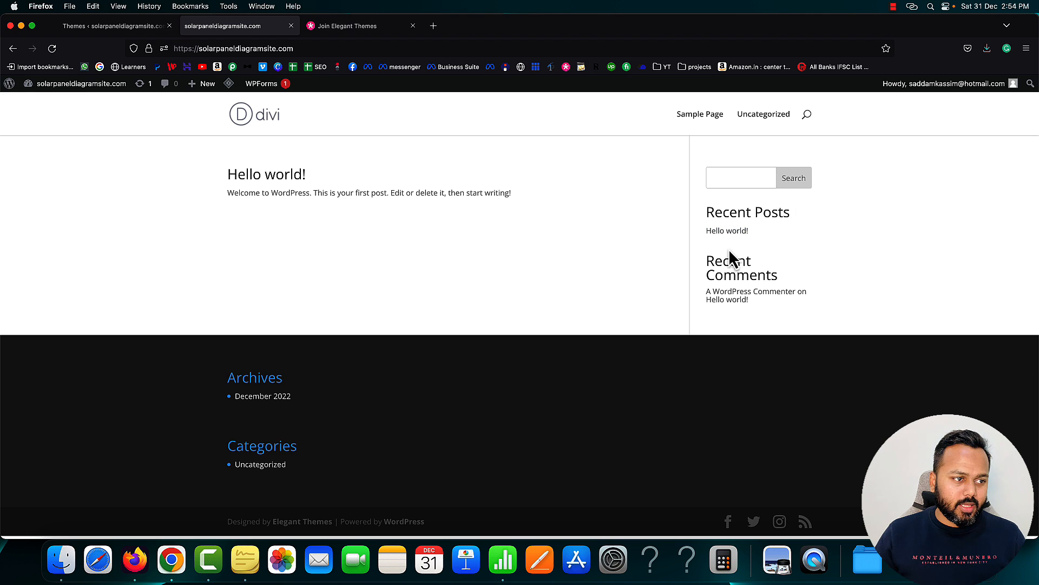
left_click(123, 26)
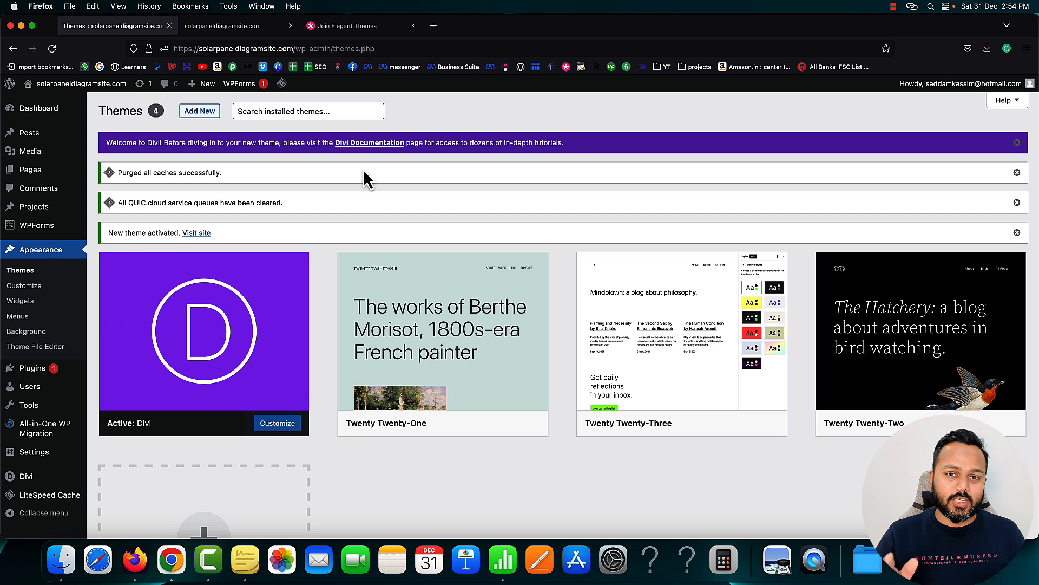
Enter the Elegant Themes username and API key under Divi Theme Options > Updates and save
scroll(106, 323, "down", 1)
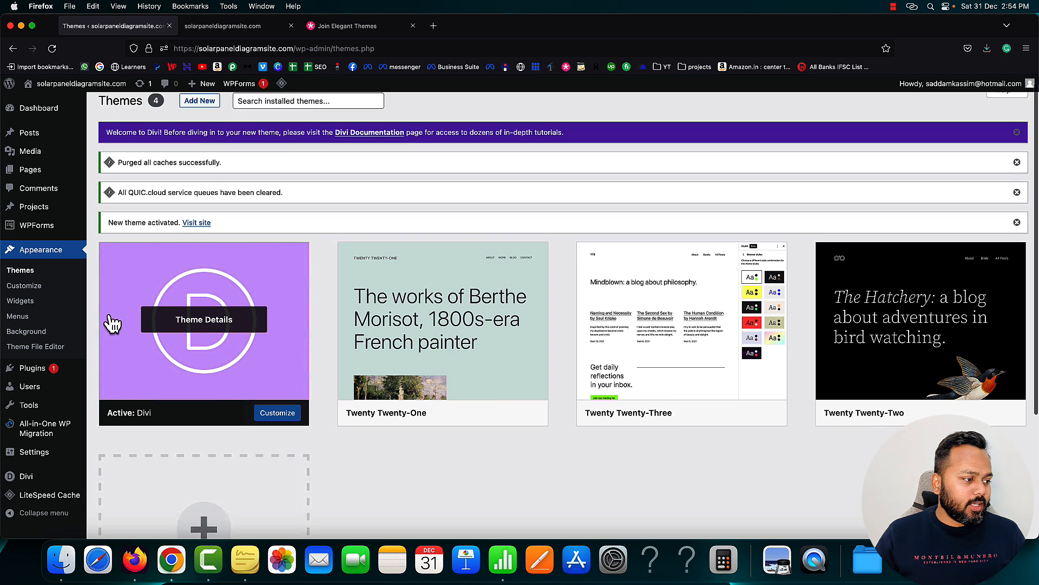
mouse_move(33, 486)
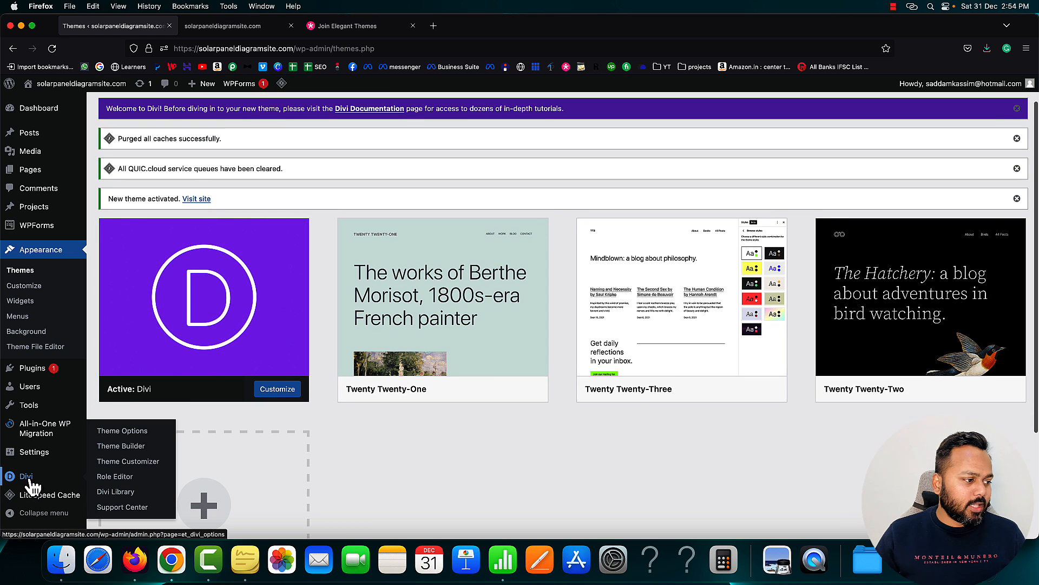
left_click(122, 435)
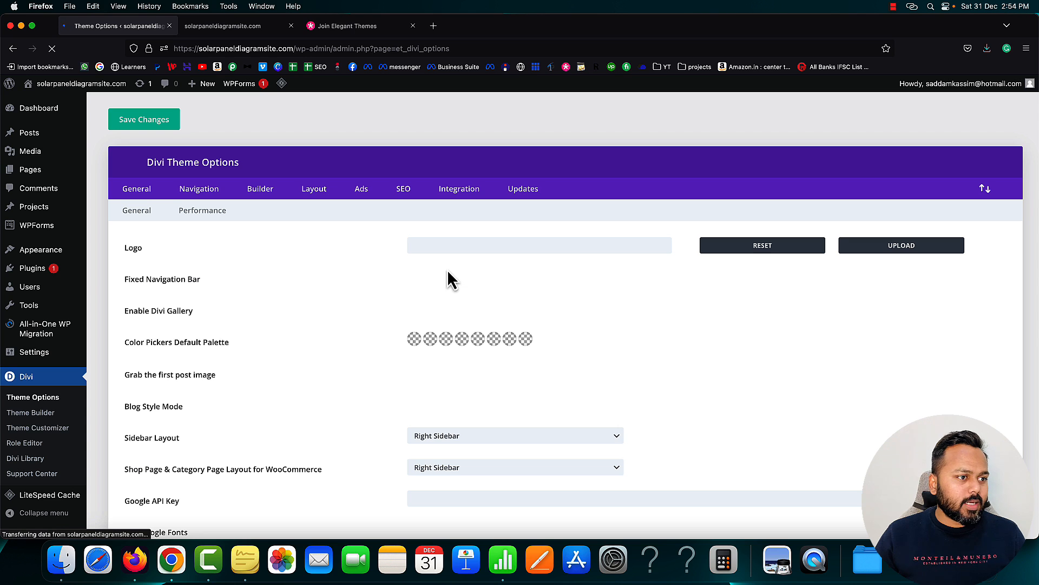
left_click(523, 189)
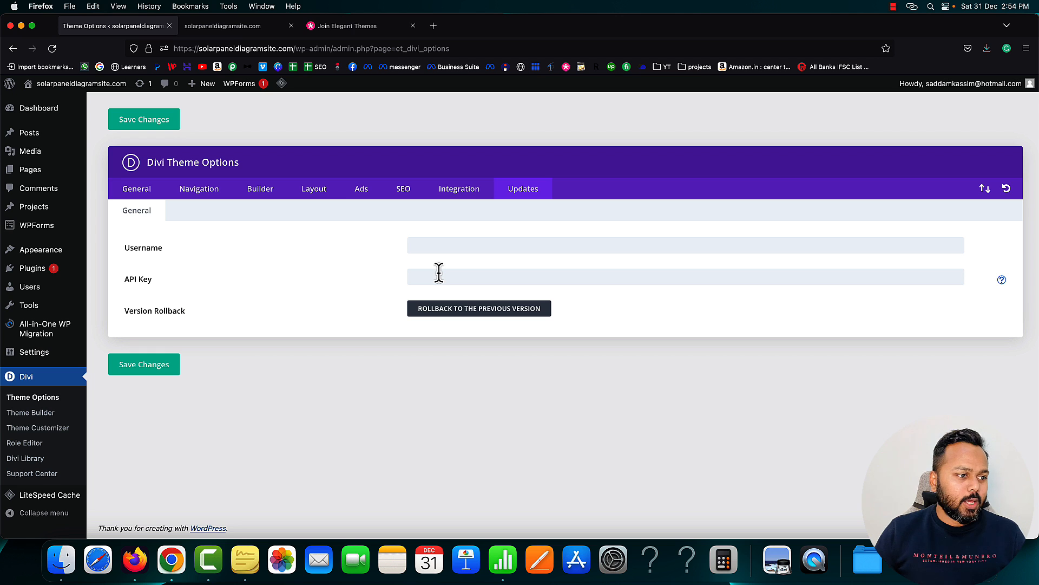
left_click(438, 247)
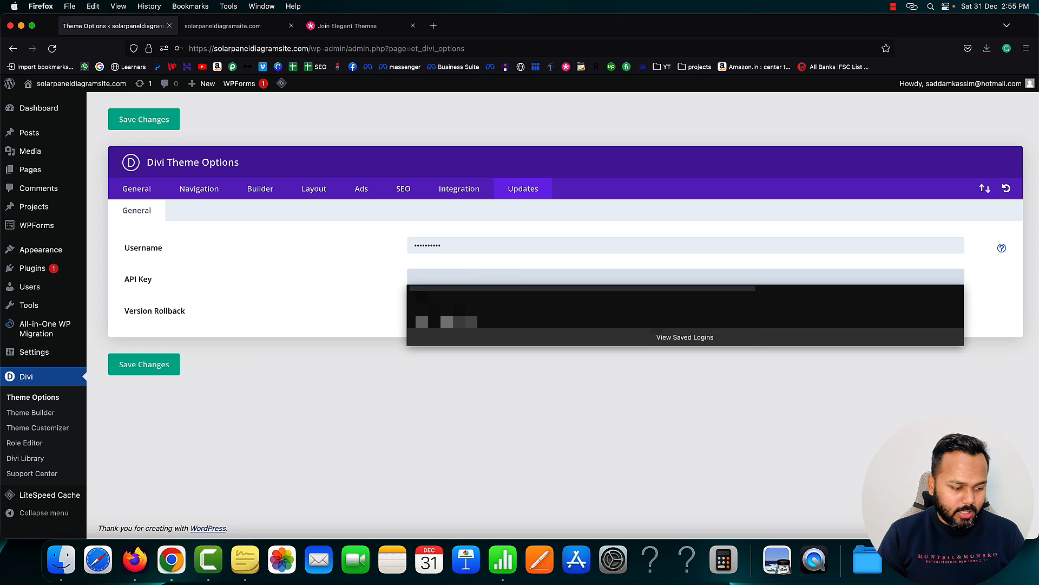
key("super+v")
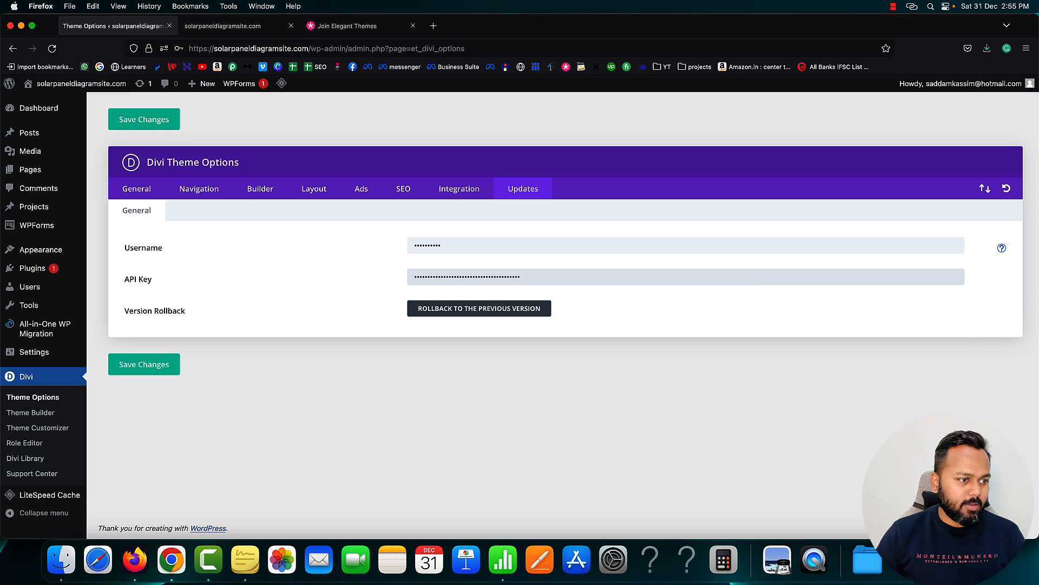
left_click(156, 370)
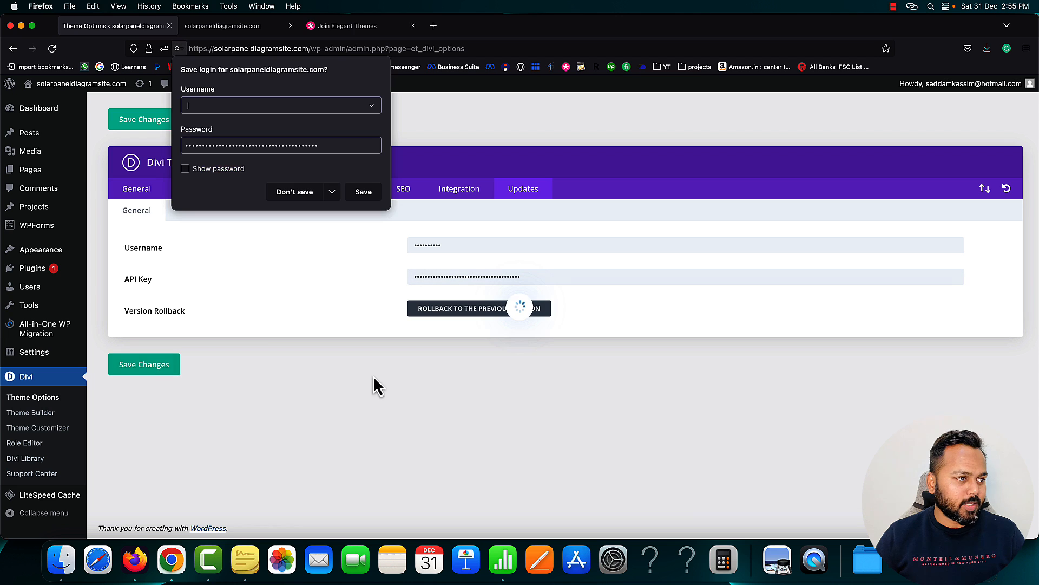
left_click(299, 194)
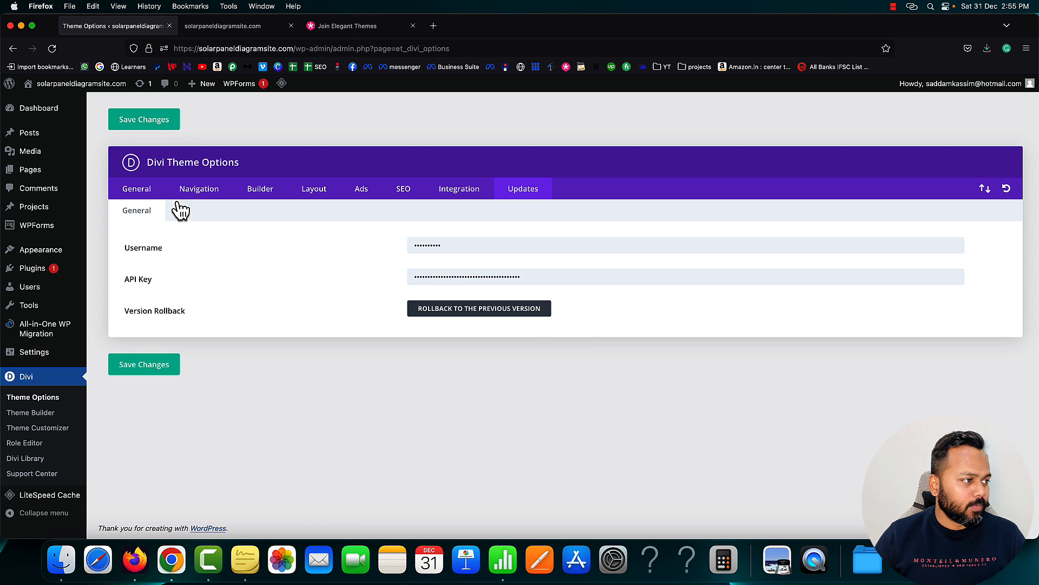
Create a new page titled 'Home' and publish it
mouse_move(40, 170)
left_click(106, 189)
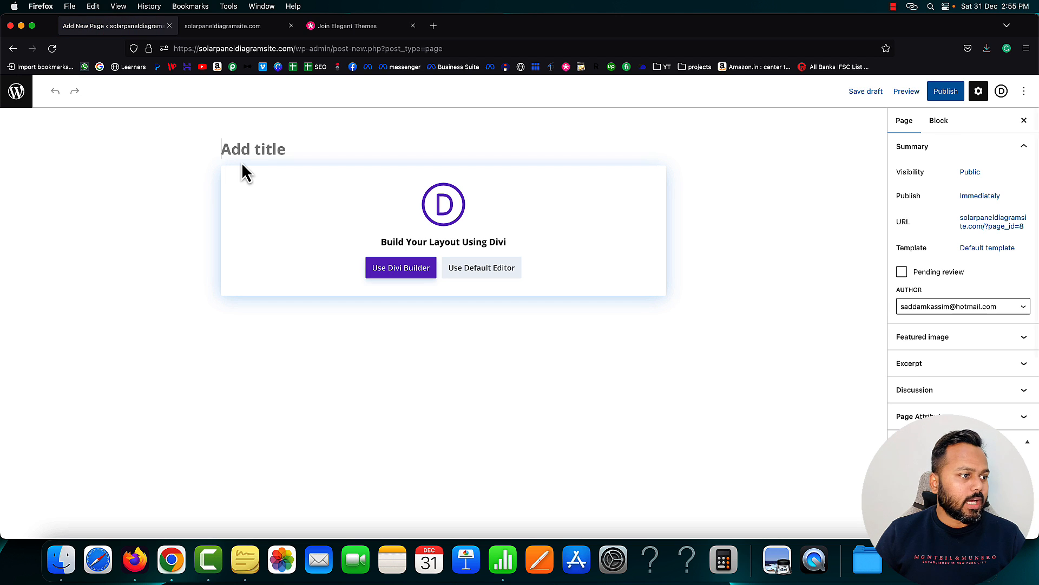
left_click(252, 151)
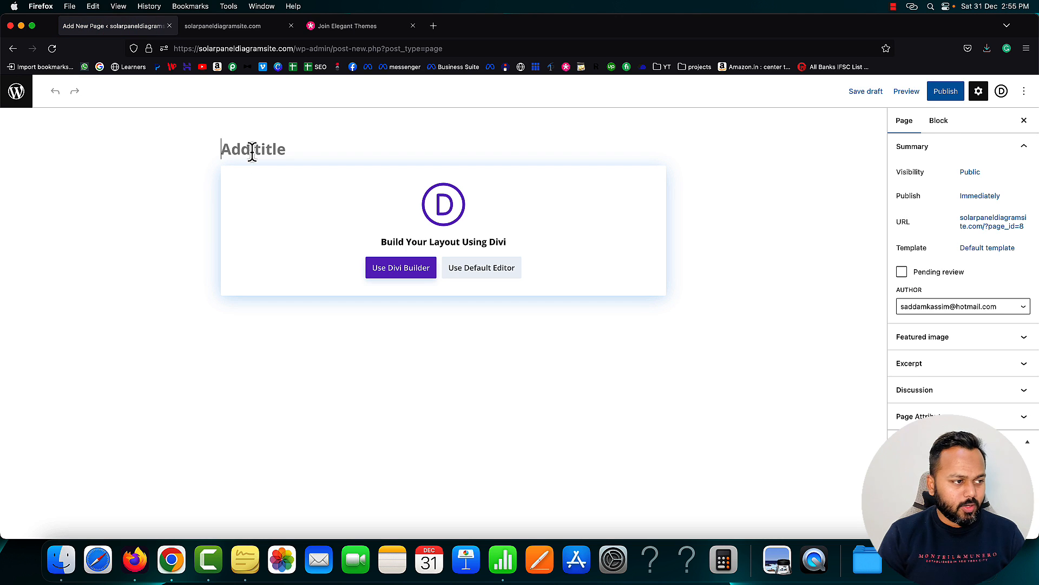
type("Home")
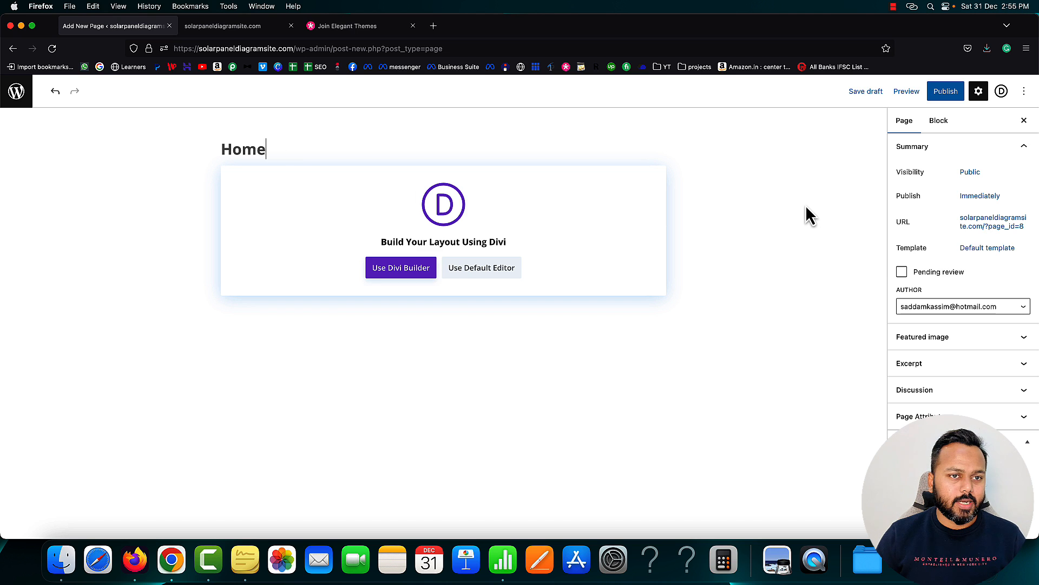
left_click(945, 97)
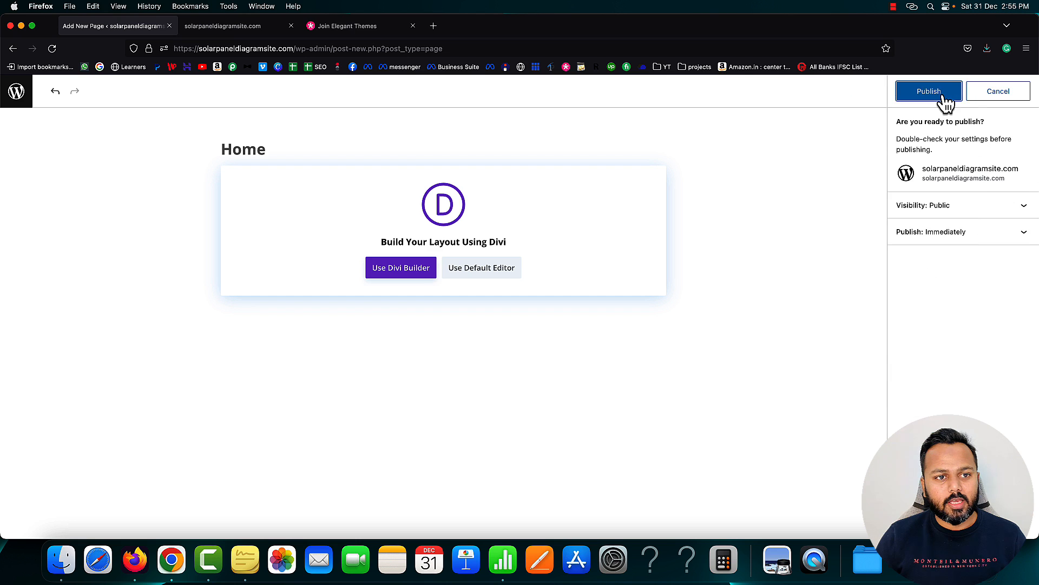
left_click(928, 95)
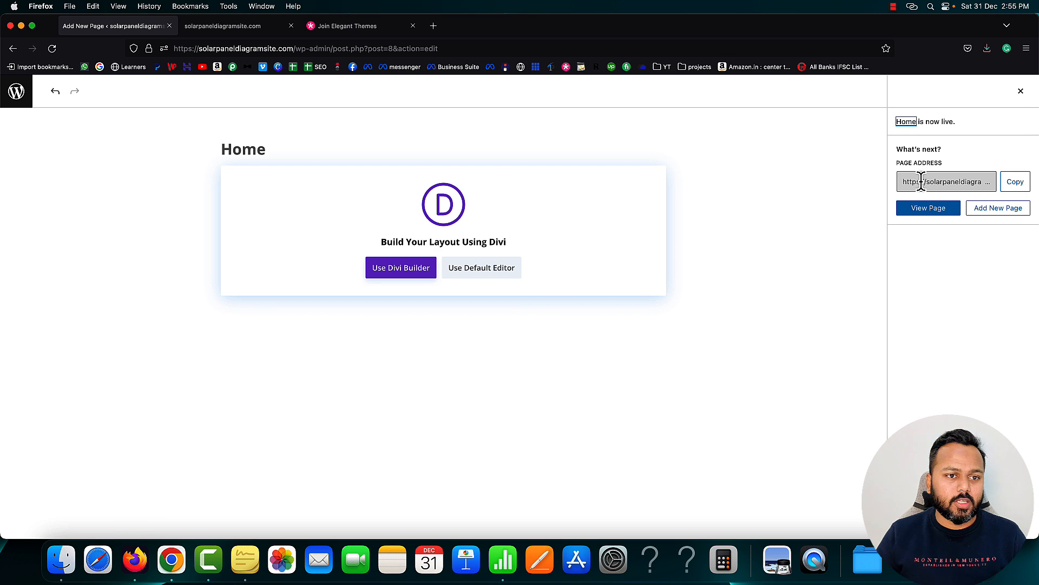
Open the Home page's address (?page_id=8) on the live site, then return to its editor
left_click(1017, 185)
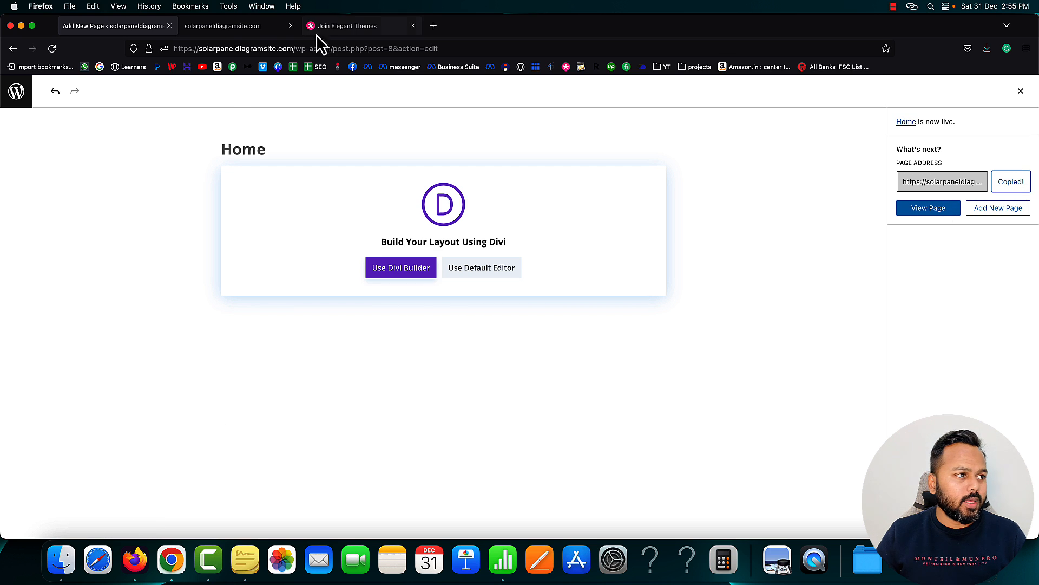
left_click(259, 26)
left_click(276, 48)
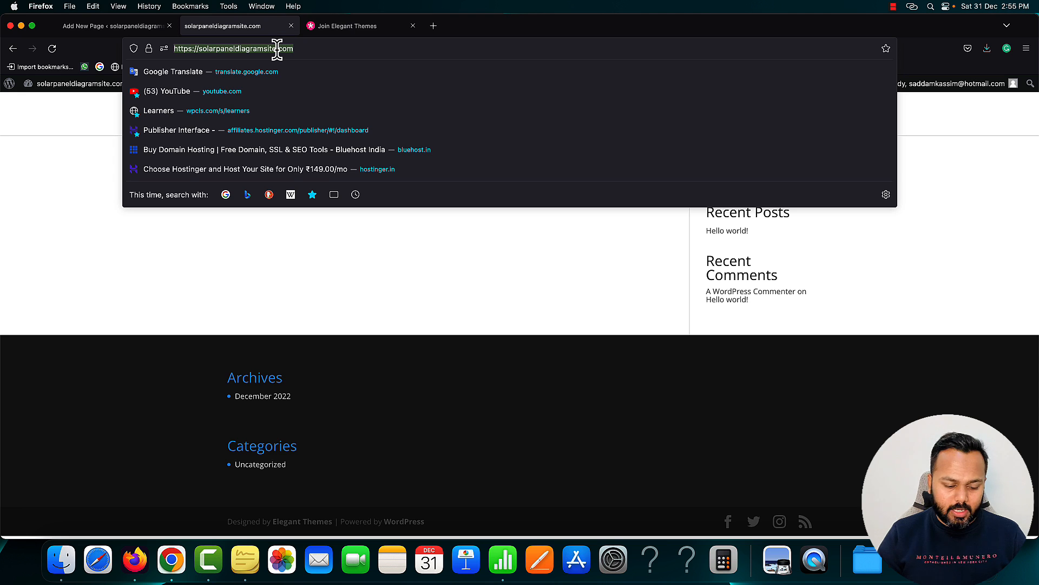
key("BackSpace")
right_click(278, 48)
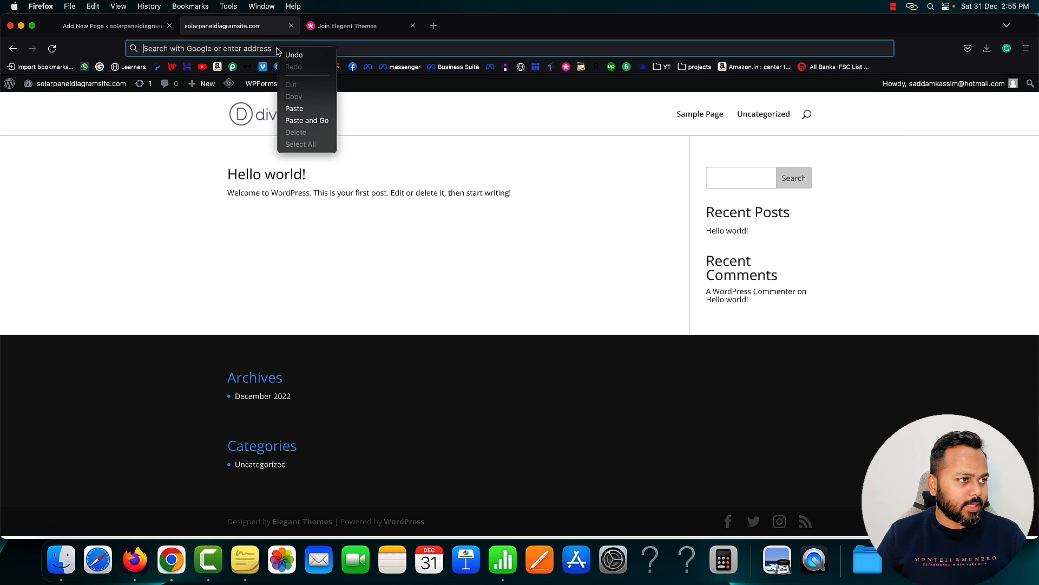
left_click(309, 121)
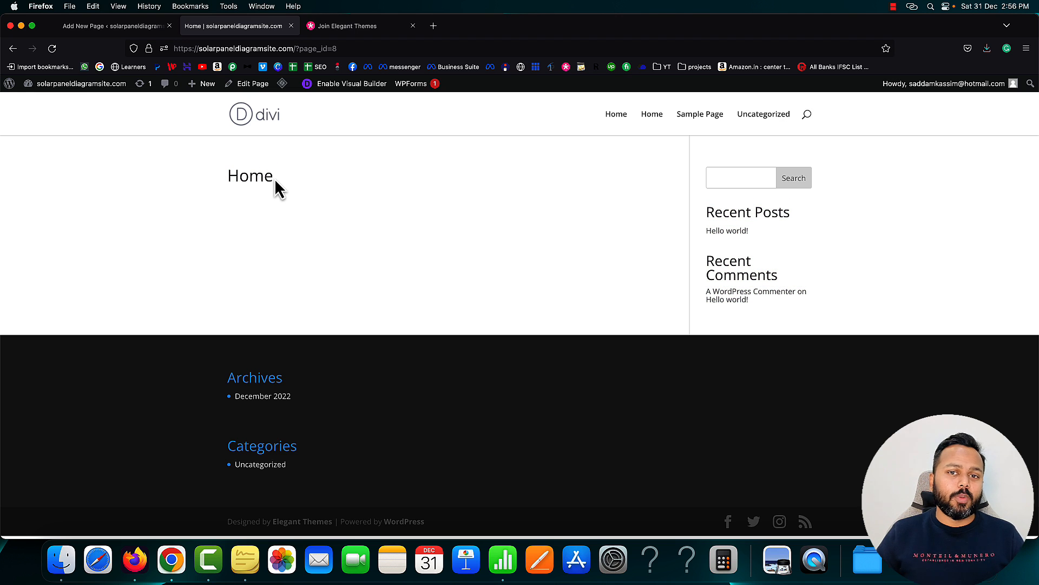
left_click(108, 27)
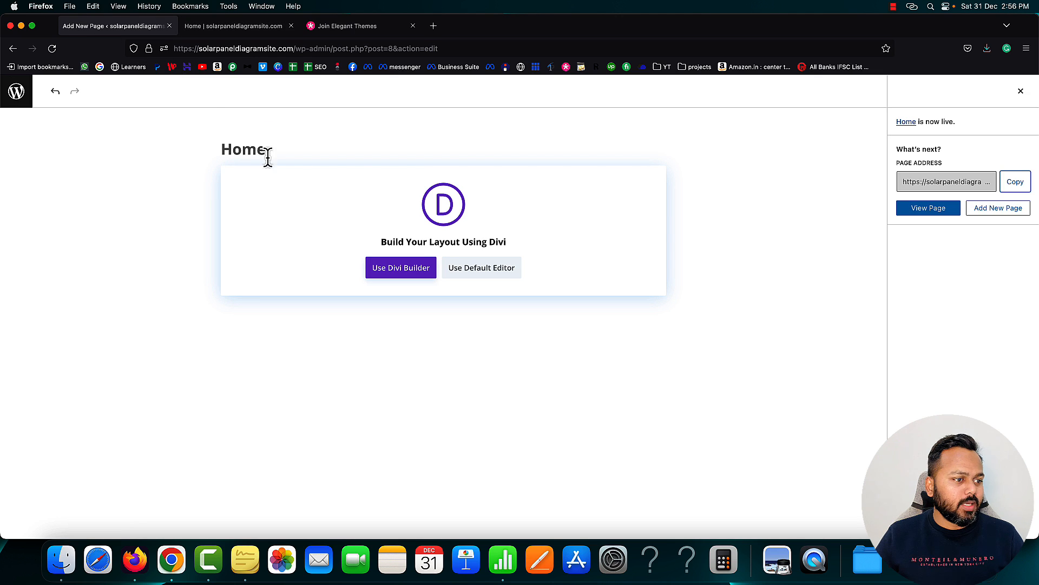
Open the Home page in Divi Builder, start building, and browse the premade layout library
left_click(403, 271)
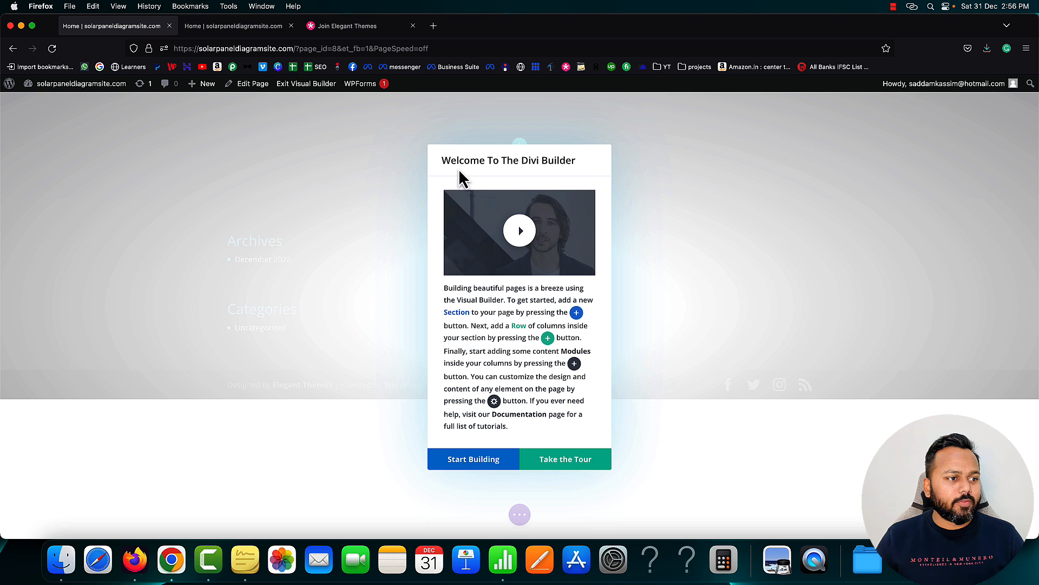
left_click(477, 464)
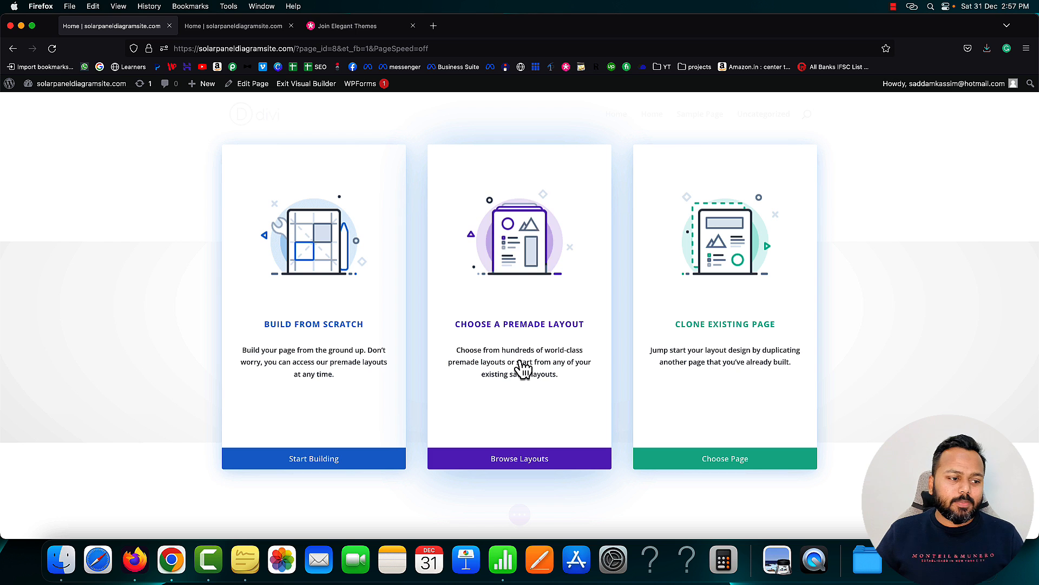
left_click(515, 461)
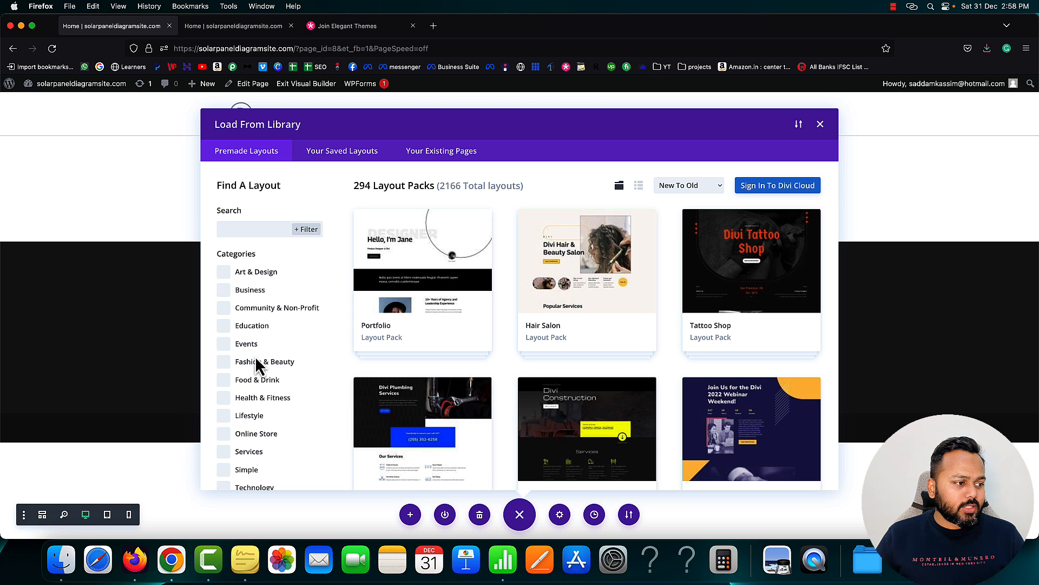
Filter layout packs to the Business category and open the Virtual Assistant pack details
scroll(265, 371, "down", 3)
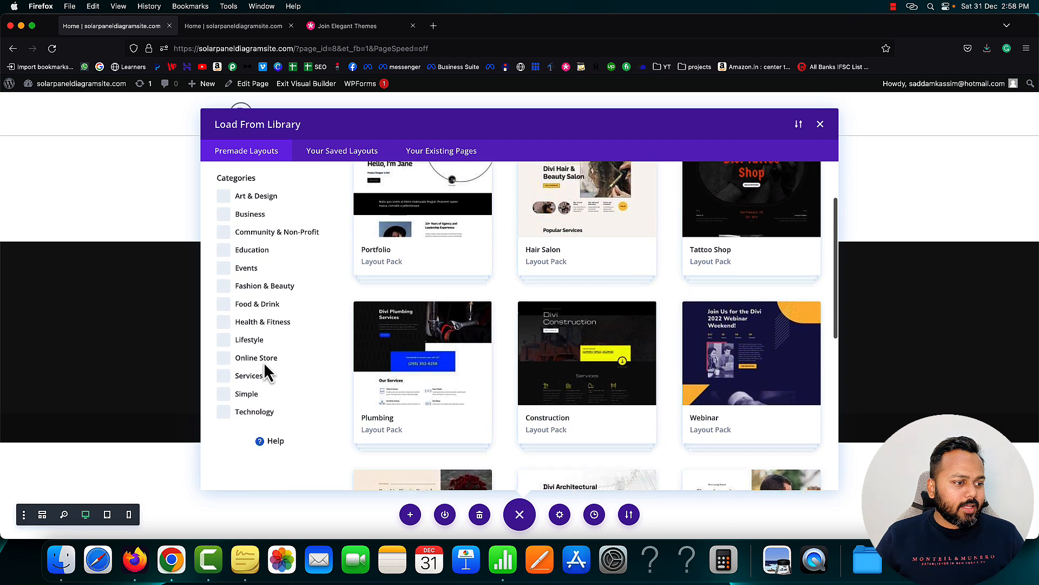
scroll(266, 368, "up", 3)
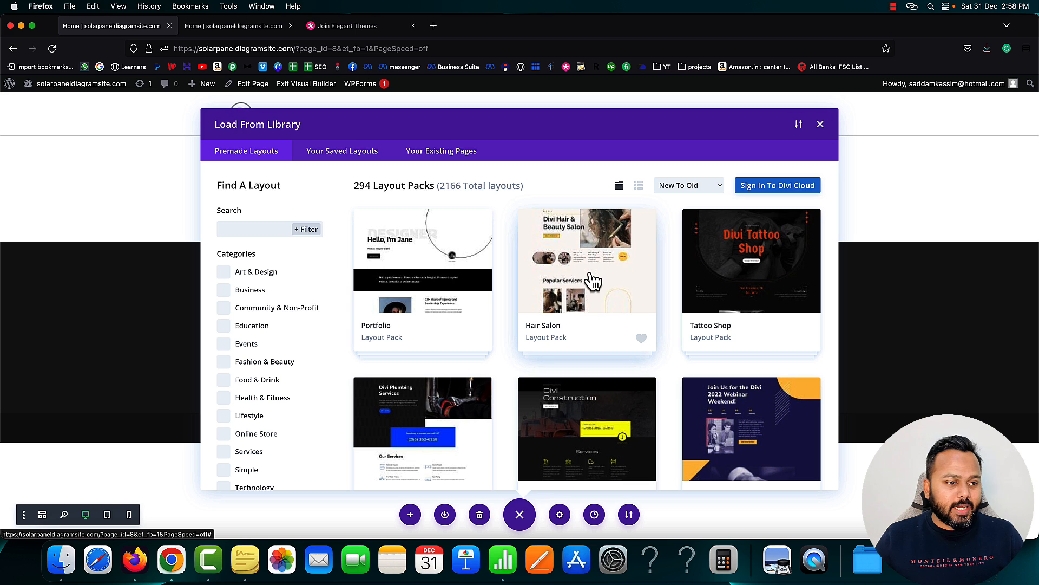
scroll(665, 273, "down", 1)
scroll(664, 274, "up", 1)
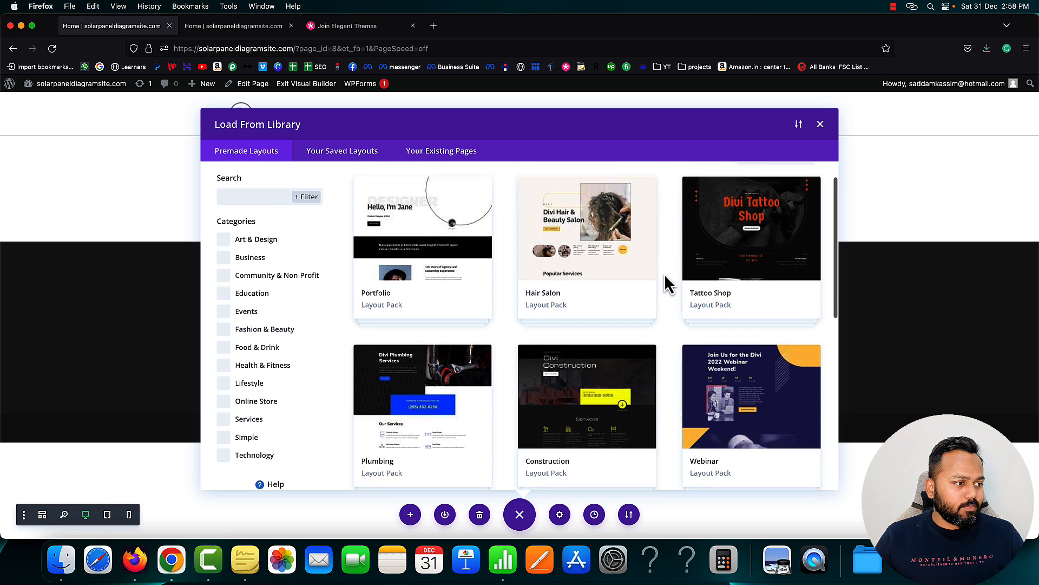
left_click(223, 284)
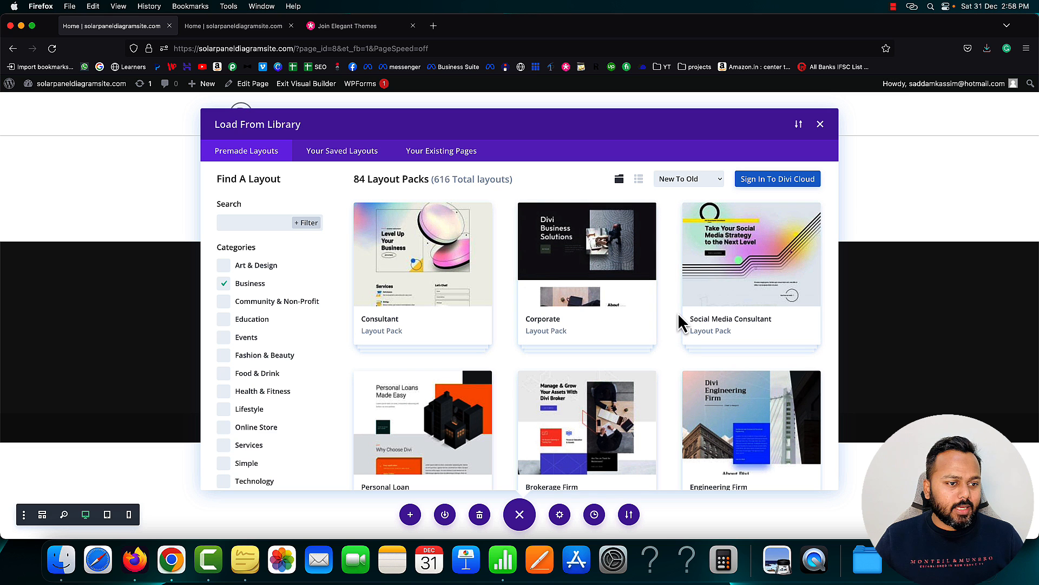
scroll(674, 324, "down", 4)
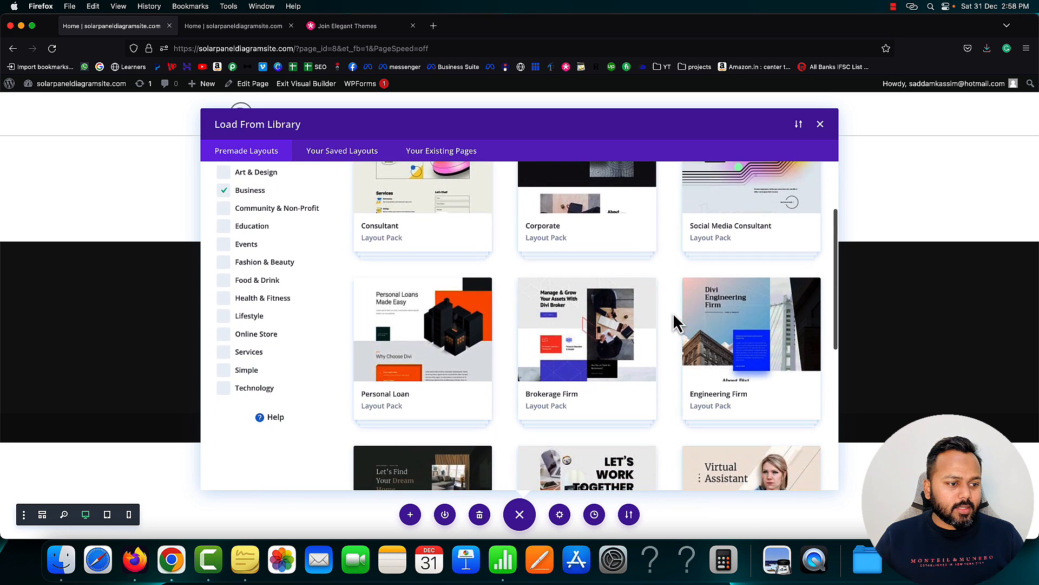
scroll(674, 323, "down", 6)
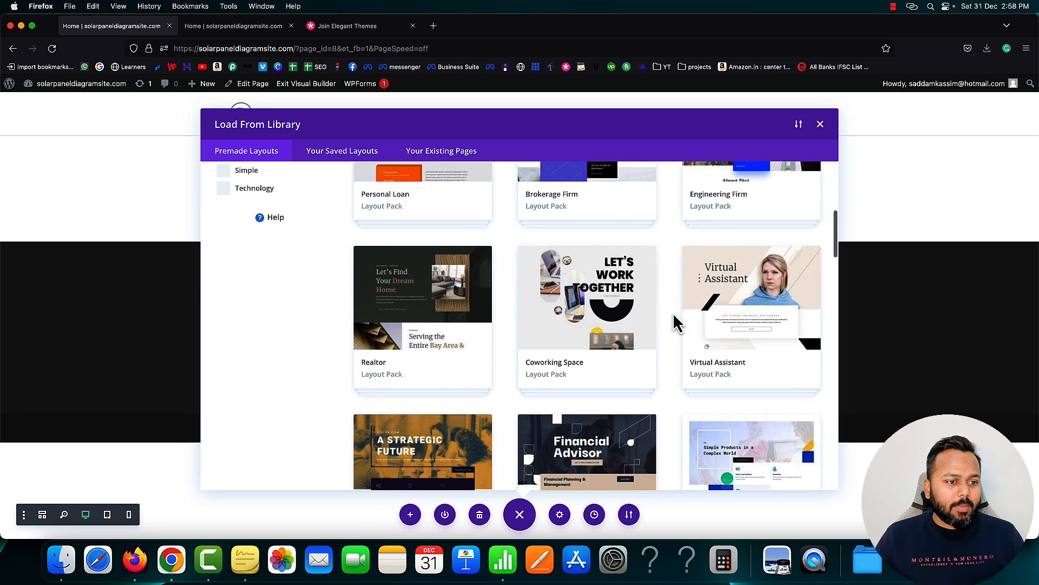
left_click(747, 319)
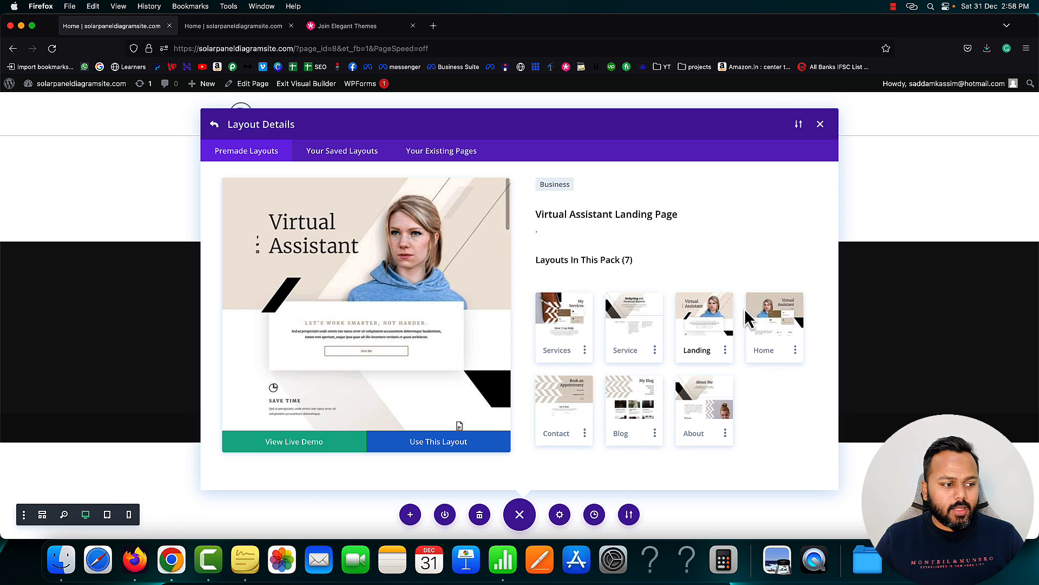
Scroll through the Virtual Assistant landing page live demo, then close its tab
left_click(297, 443)
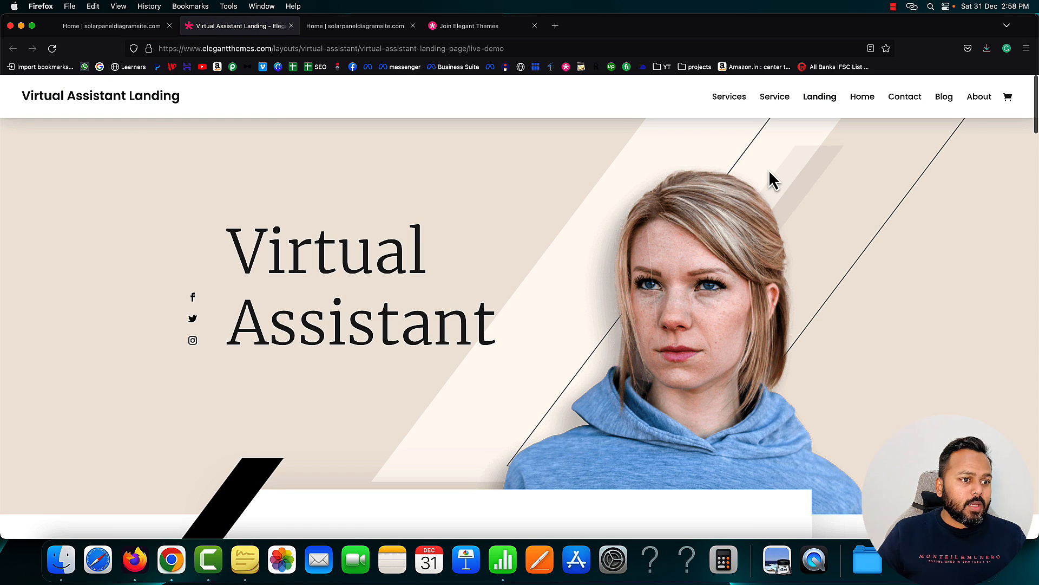
scroll(408, 200, "down", 6)
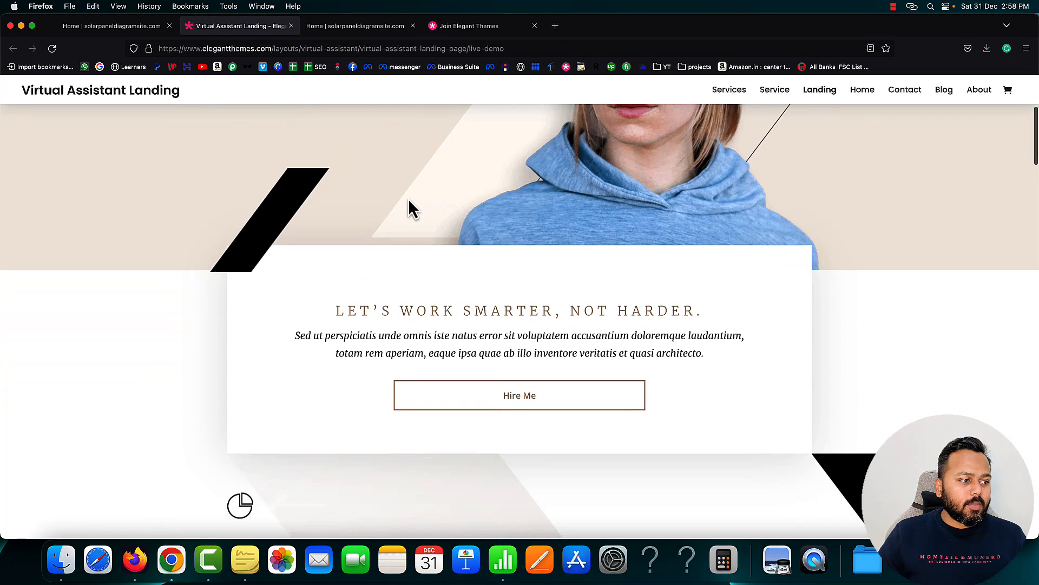
scroll(409, 209, "down", 7)
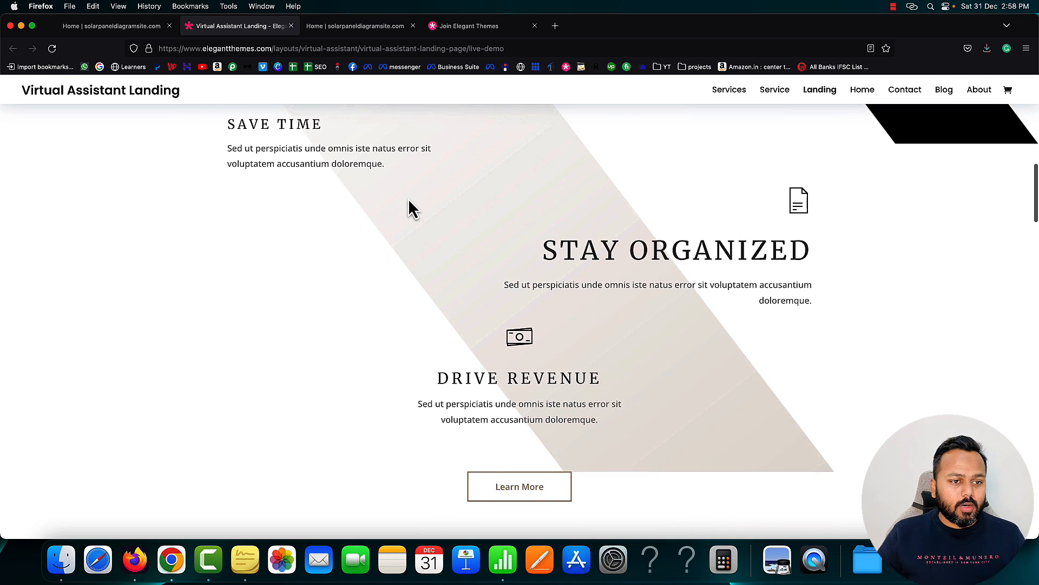
scroll(410, 208, "down", 11)
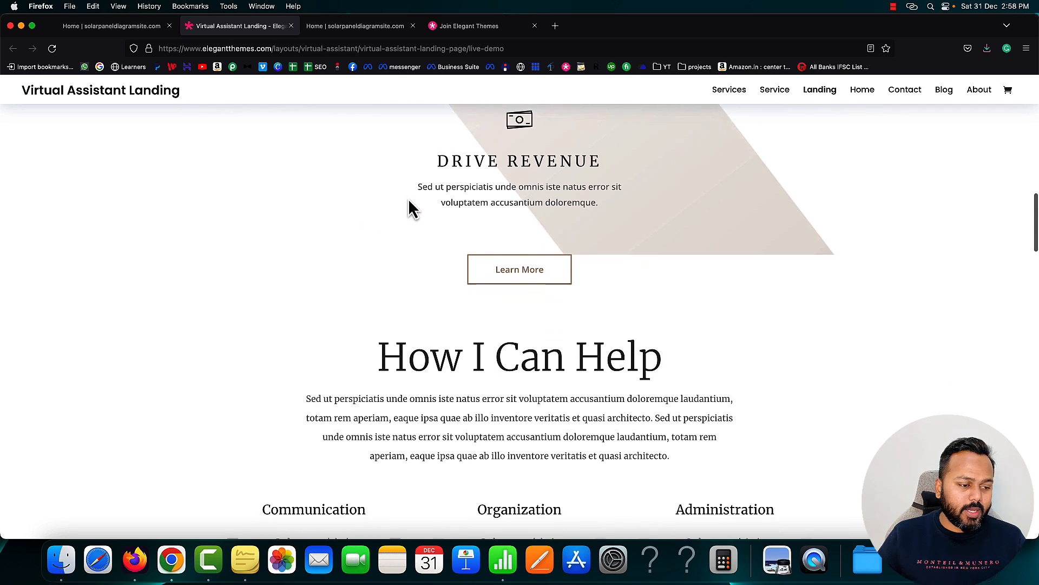
scroll(409, 205, "down", 10)
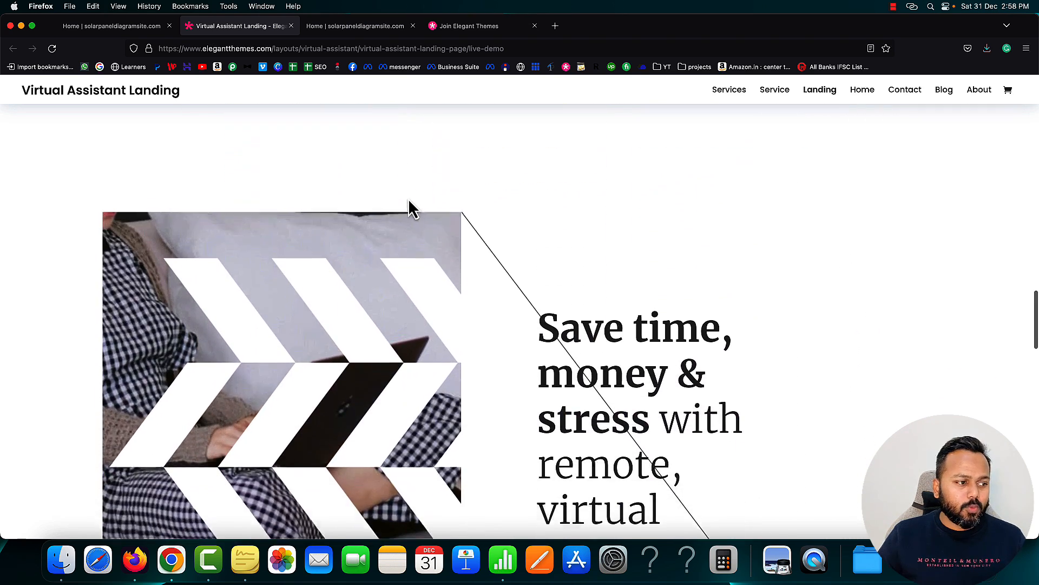
scroll(410, 209, "down", 4)
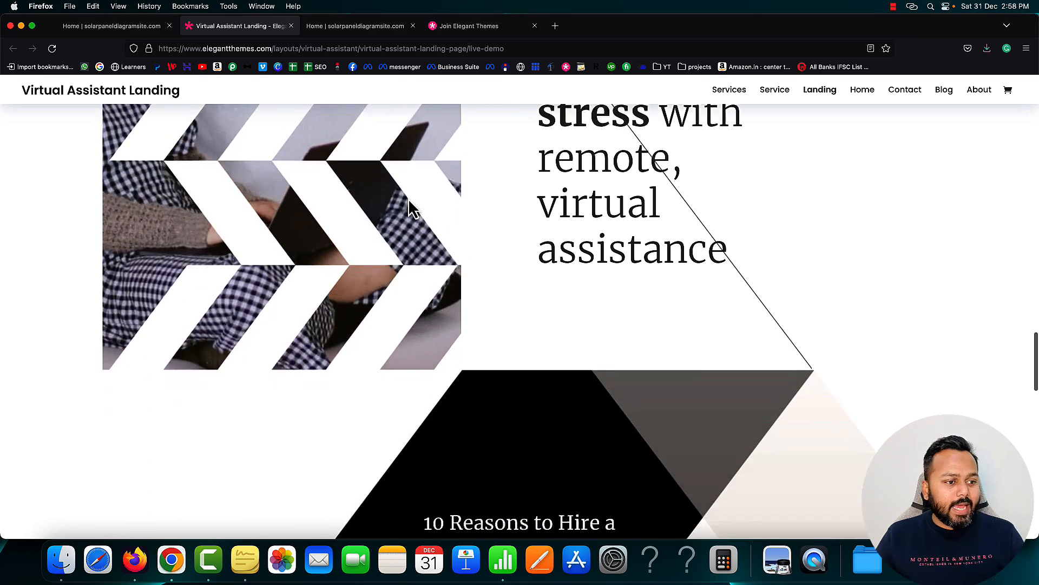
scroll(410, 209, "up", 14)
scroll(408, 206, "up", 20)
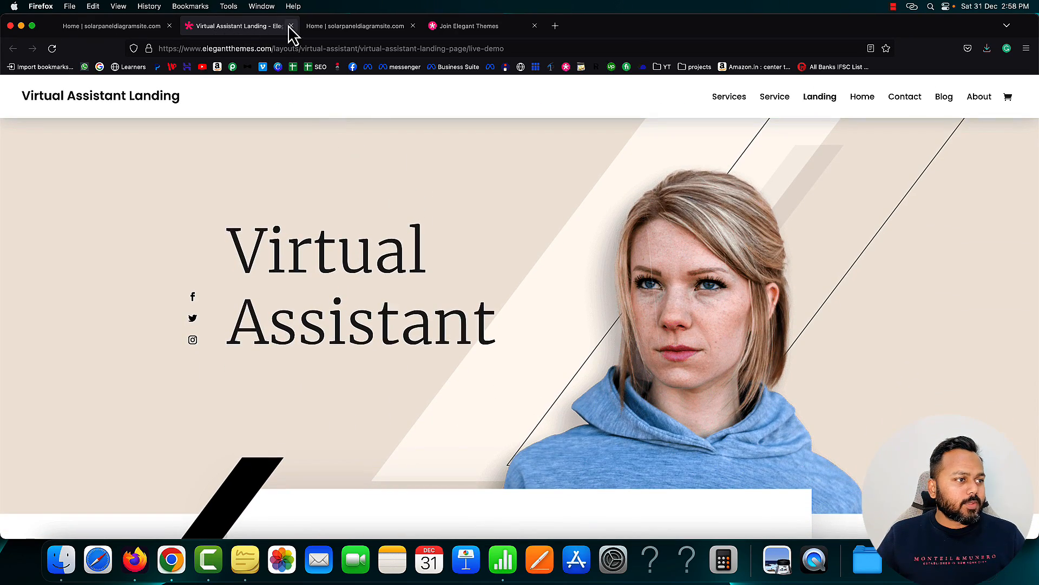
key("super+w")
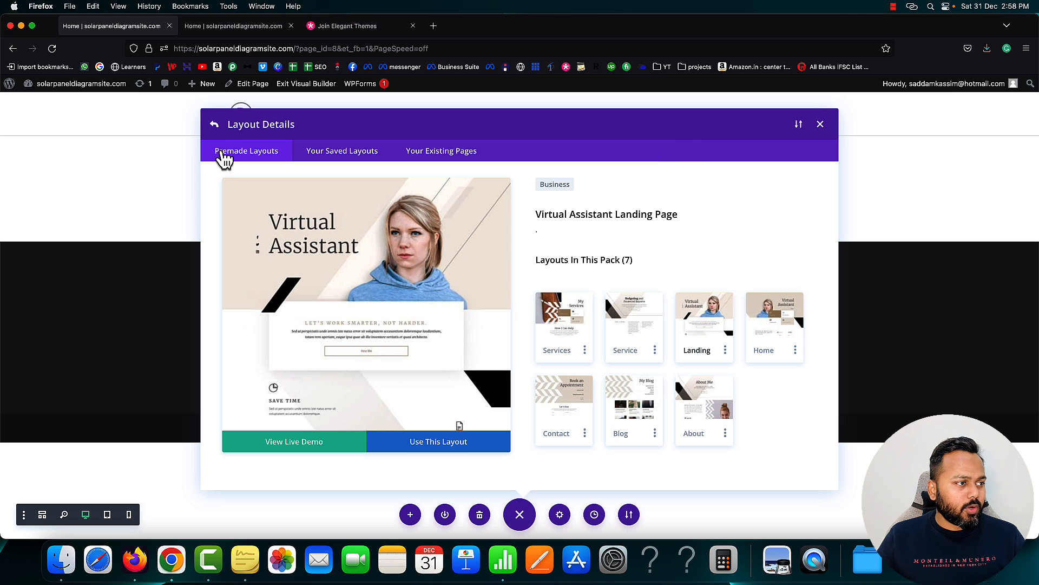
Return to the premade layouts, pick the HVAC pack, and open its landing page demo
left_click(216, 126)
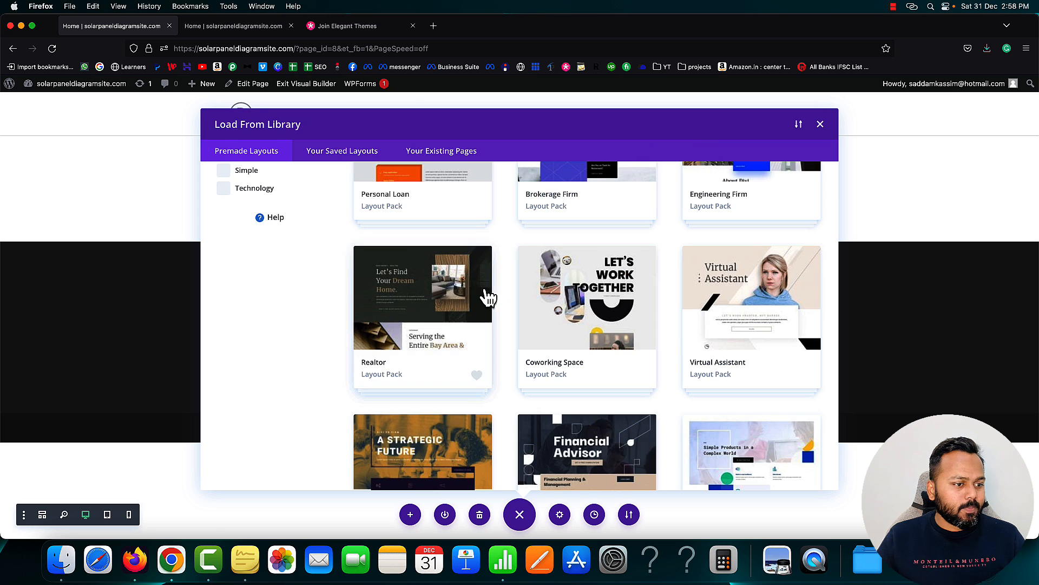
scroll(545, 323, "down", 3)
scroll(547, 324, "down", 5)
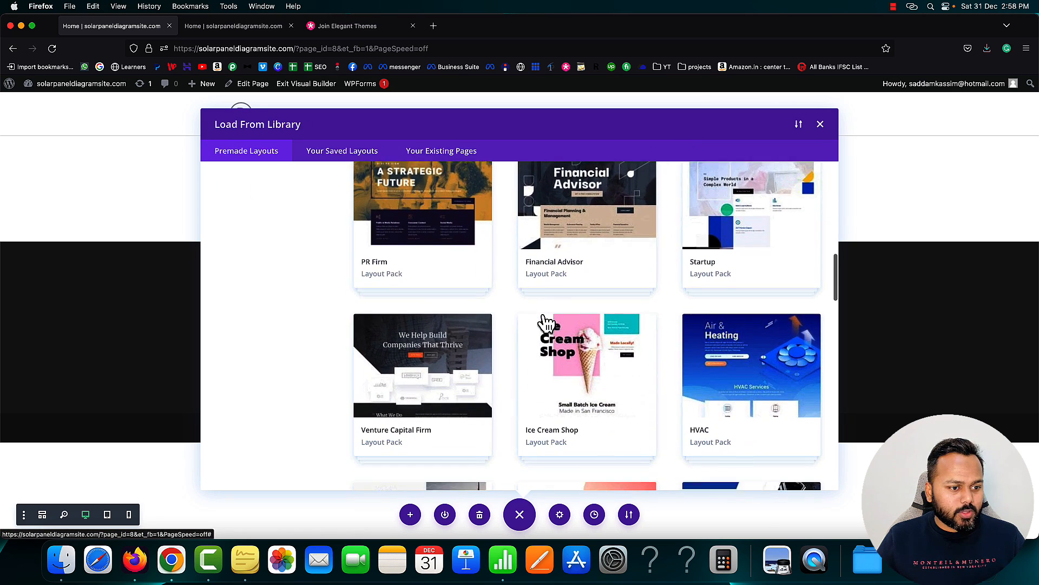
left_click(750, 321)
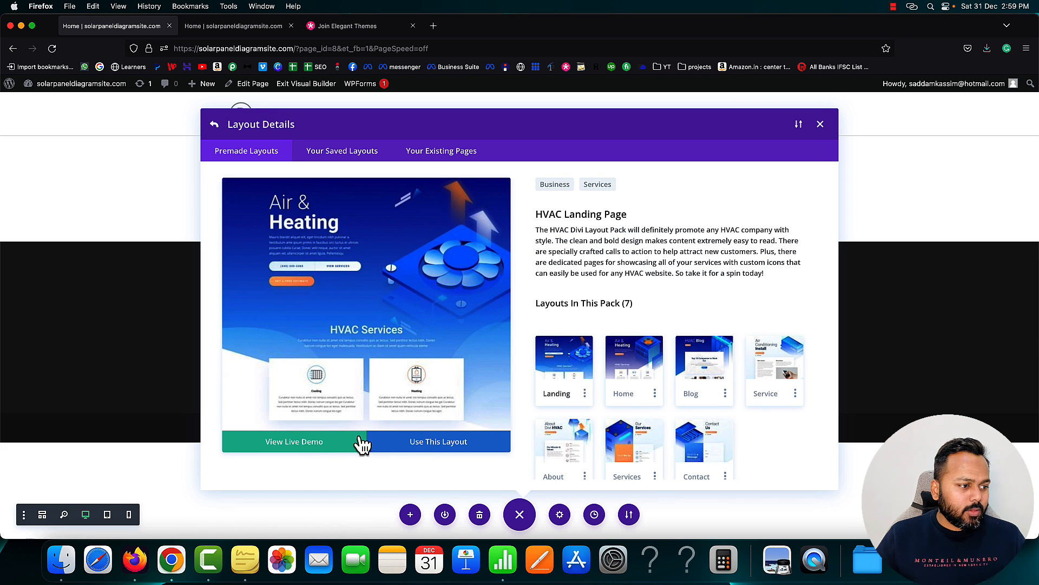
left_click(299, 450)
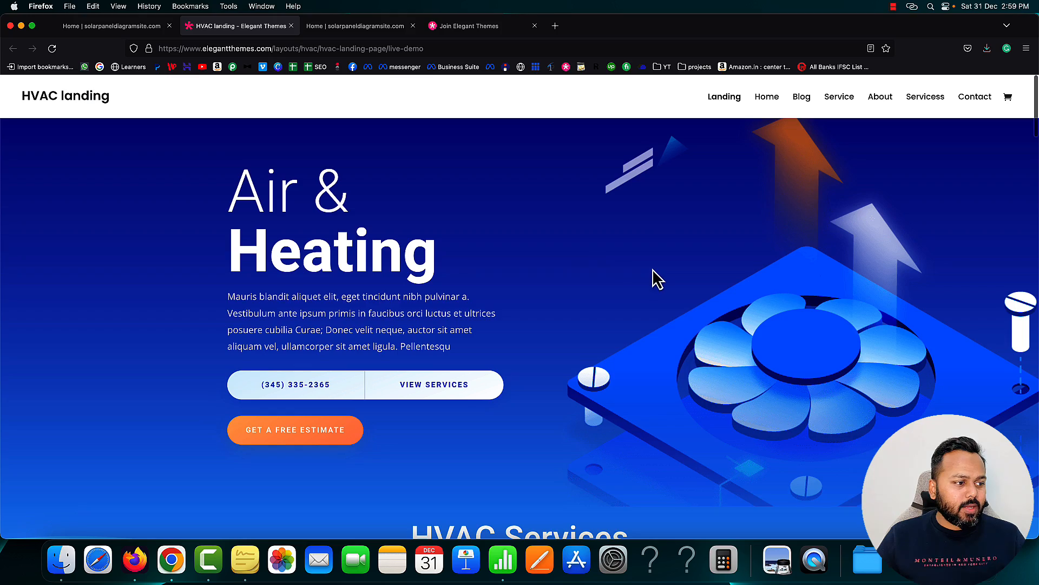
Scroll down through the full HVAC landing demo page
scroll(653, 269, "down", 7)
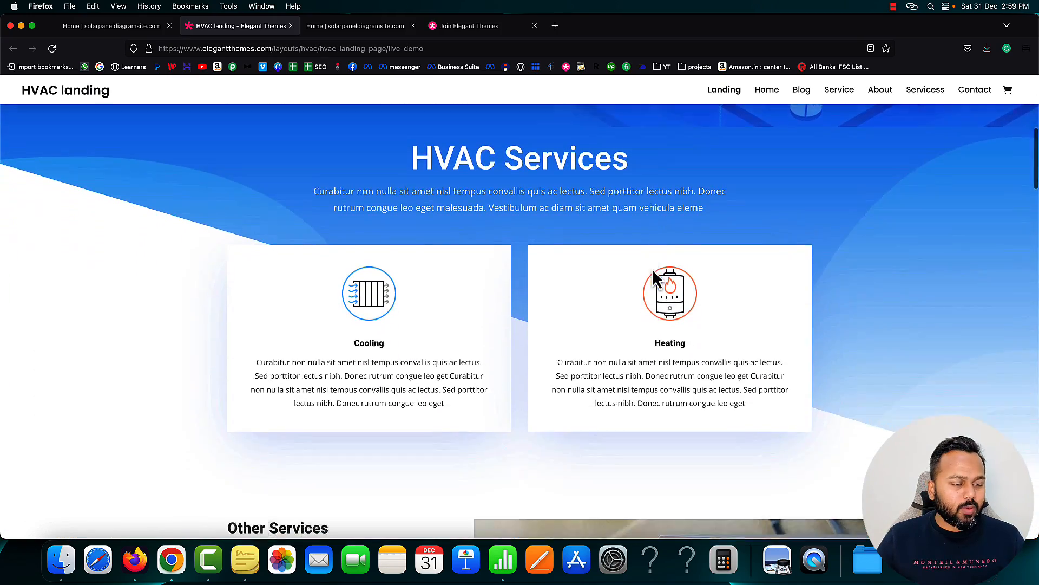
scroll(651, 268, "down", 8)
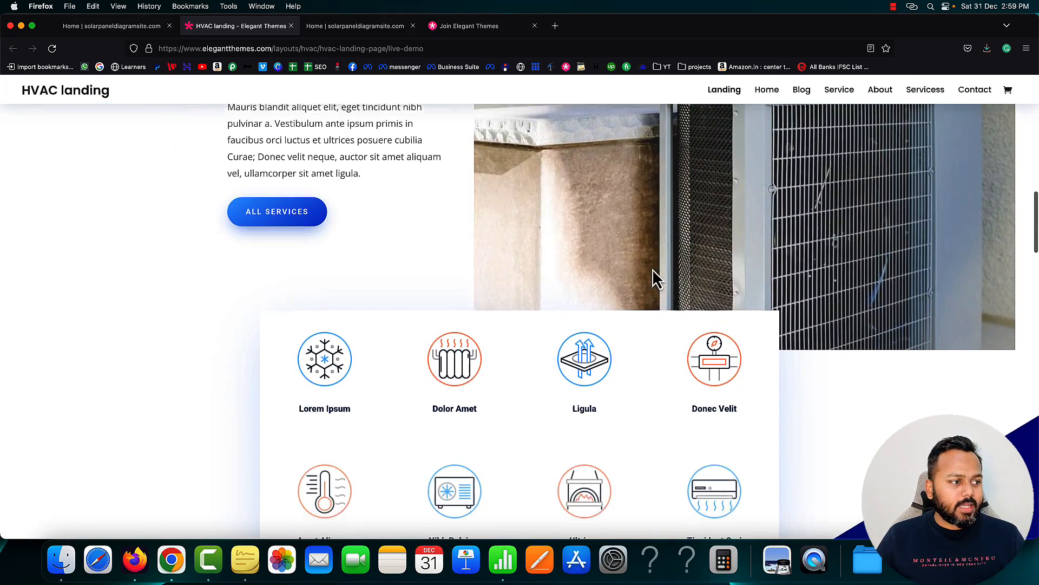
scroll(652, 269, "down", 4)
scroll(651, 268, "up", 6)
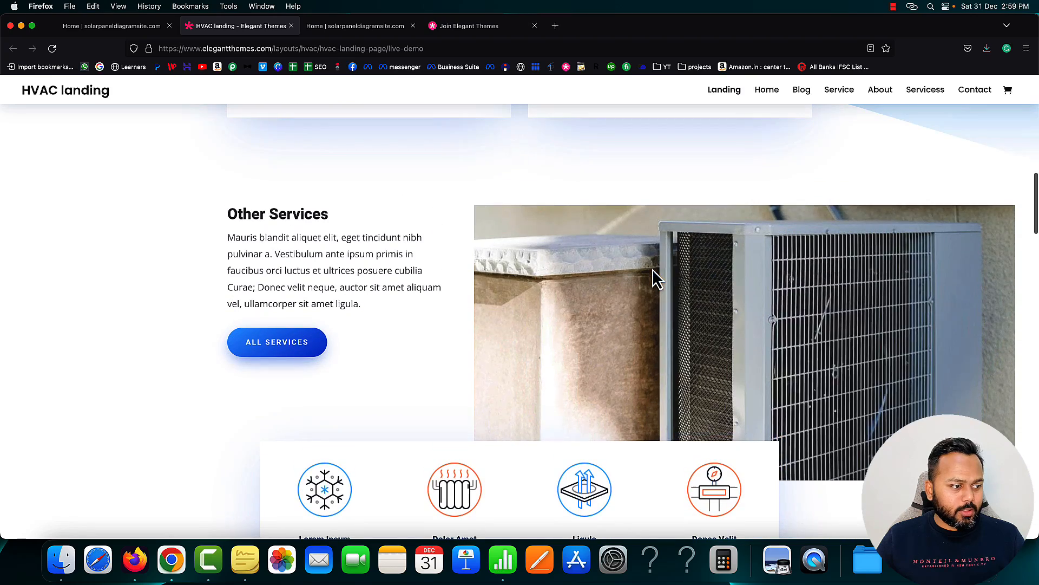
scroll(595, 335, "down", 3)
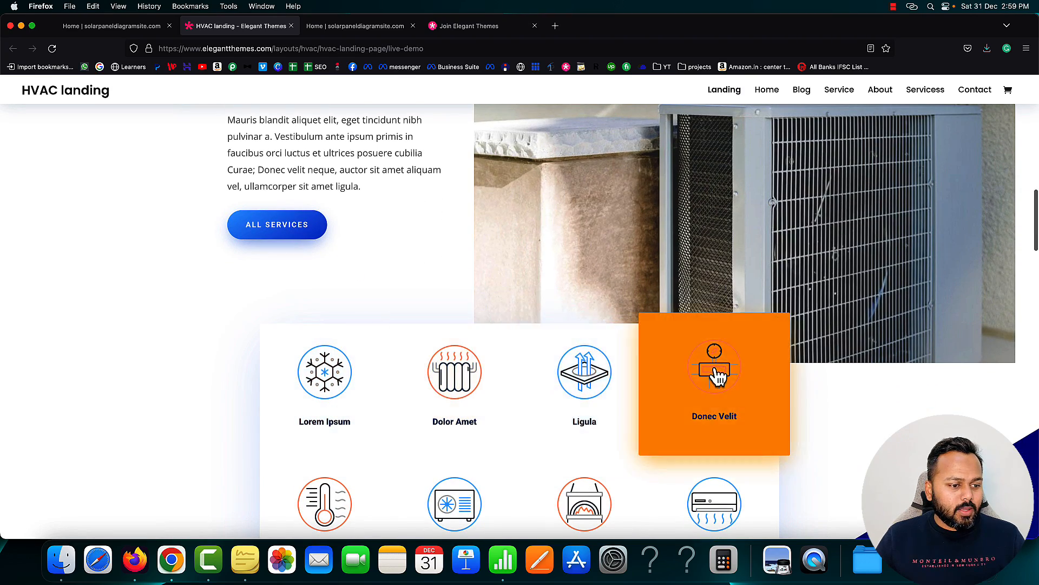
scroll(714, 373, "down", 8)
scroll(387, 355, "down", 5)
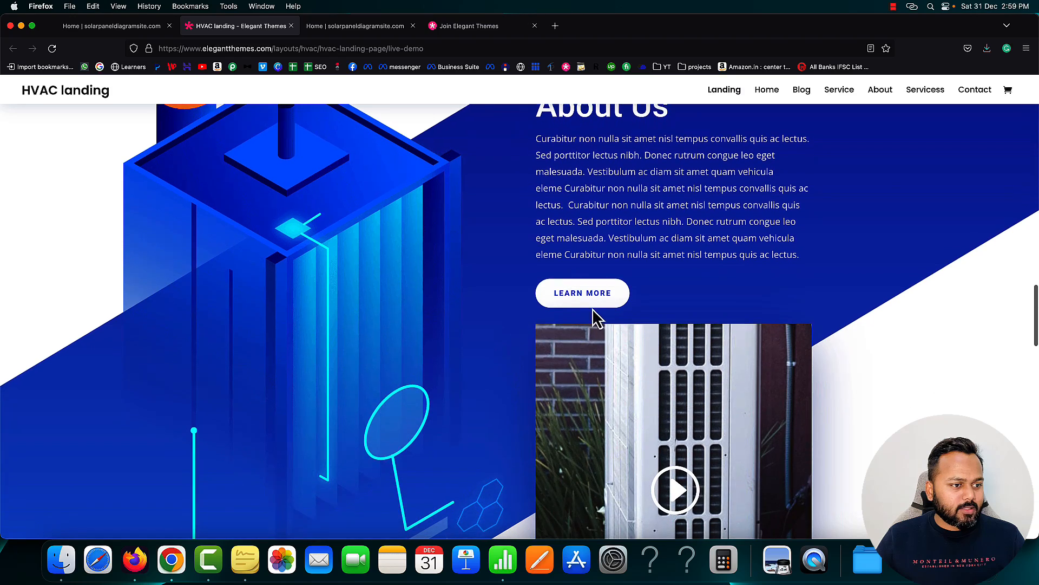
scroll(557, 359, "down", 4)
scroll(504, 378, "down", 4)
scroll(504, 373, "up", 5)
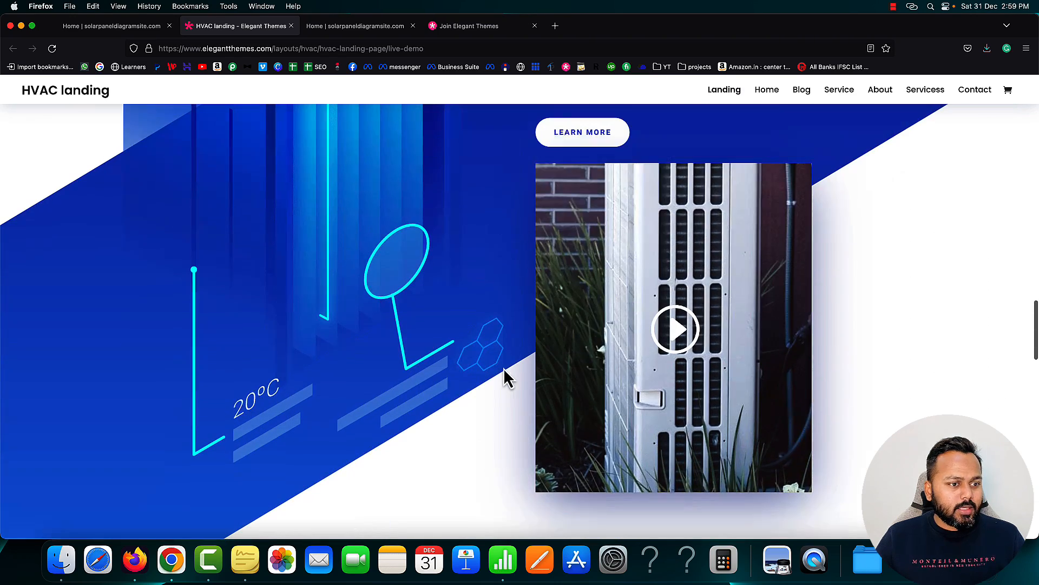
scroll(491, 373, "down", 10)
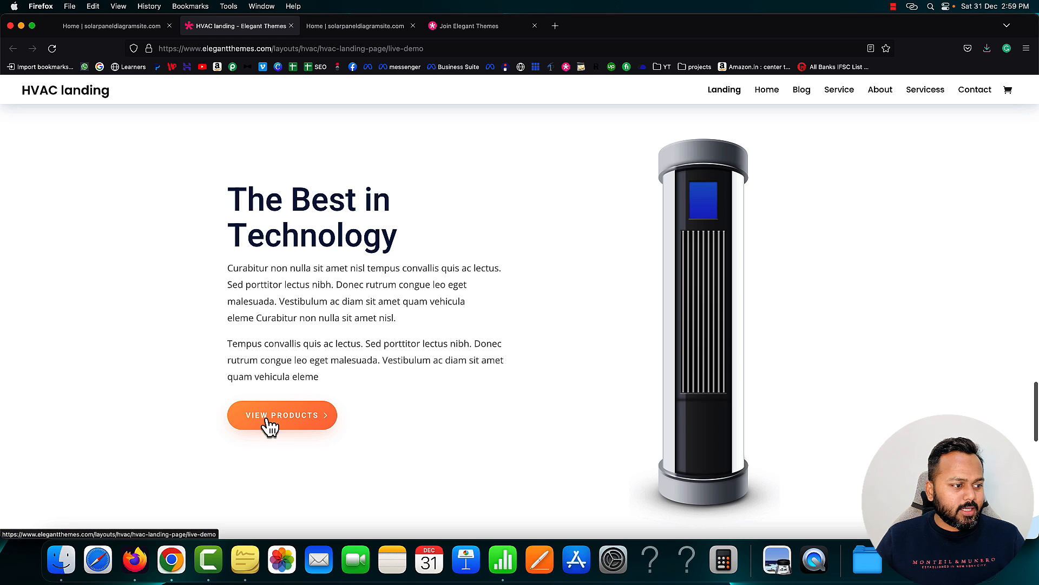
scroll(491, 426, "down", 10)
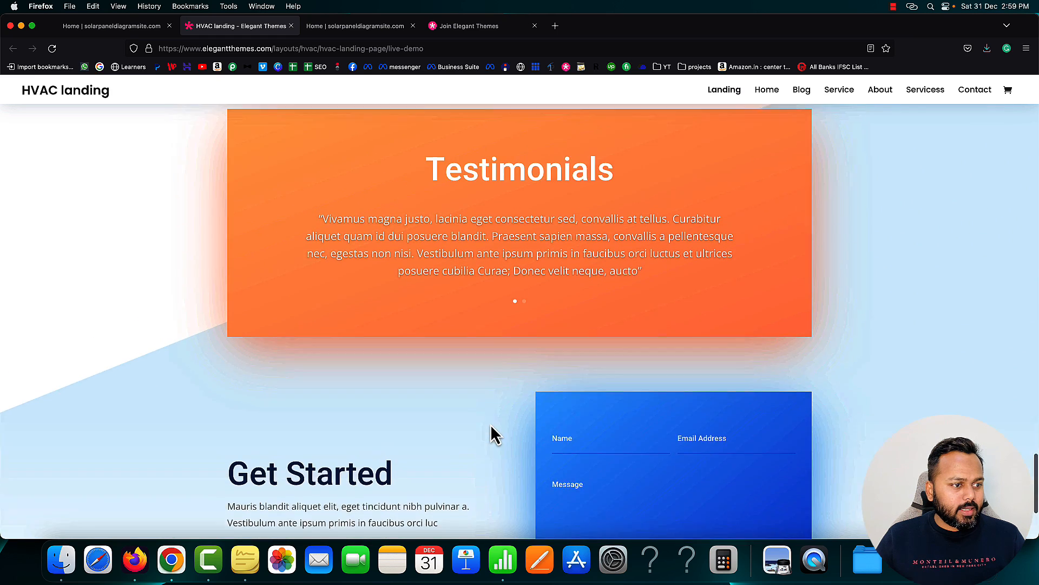
scroll(527, 440, "up", 3)
Switch the testimonial slider to the second slide and back, then close the demo tab
left_click(523, 463)
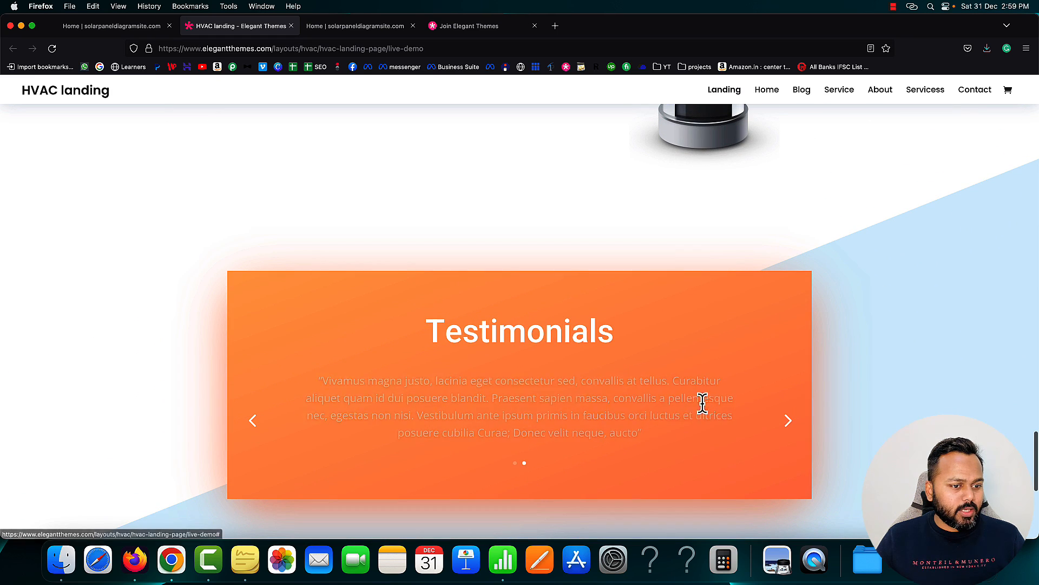
left_click(805, 421)
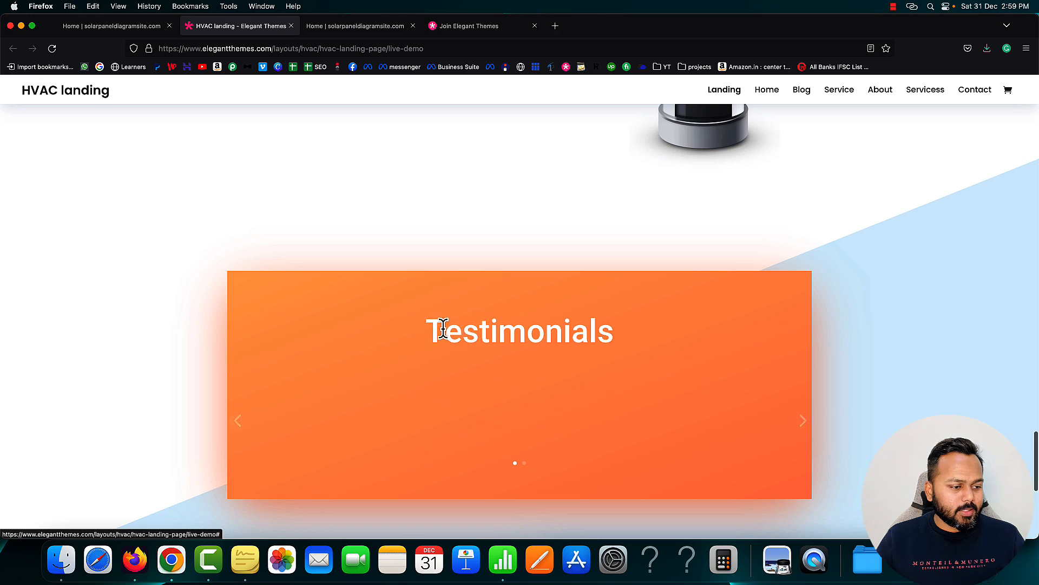
scroll(446, 339, "down", 5)
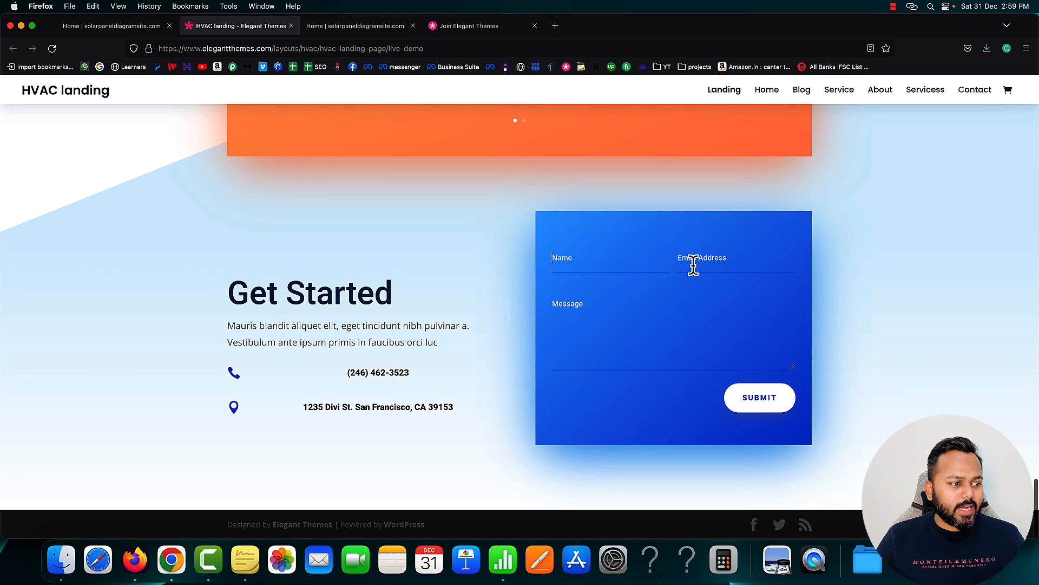
scroll(439, 313, "up", 20)
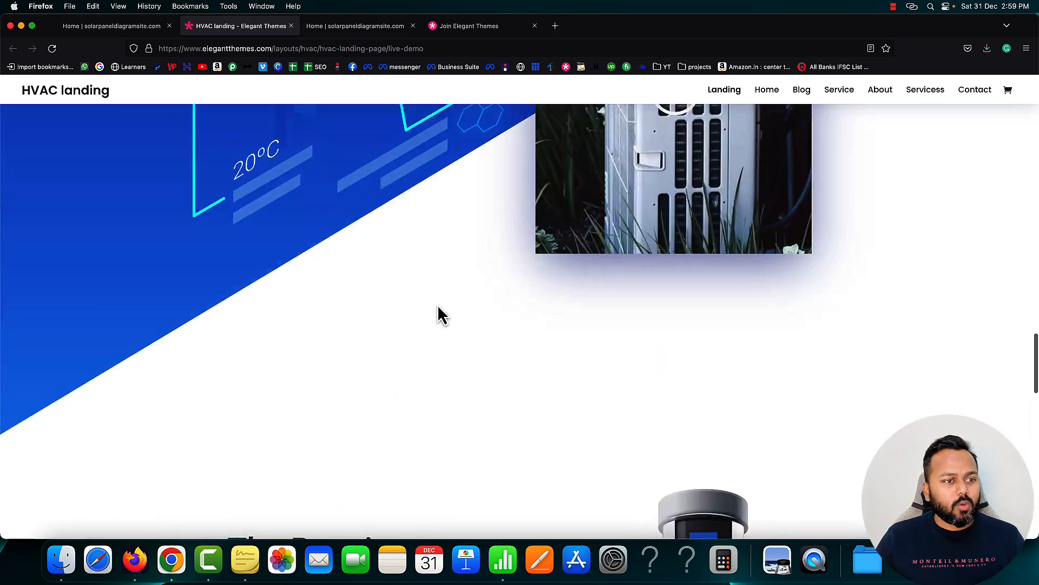
scroll(439, 292, "up", 5)
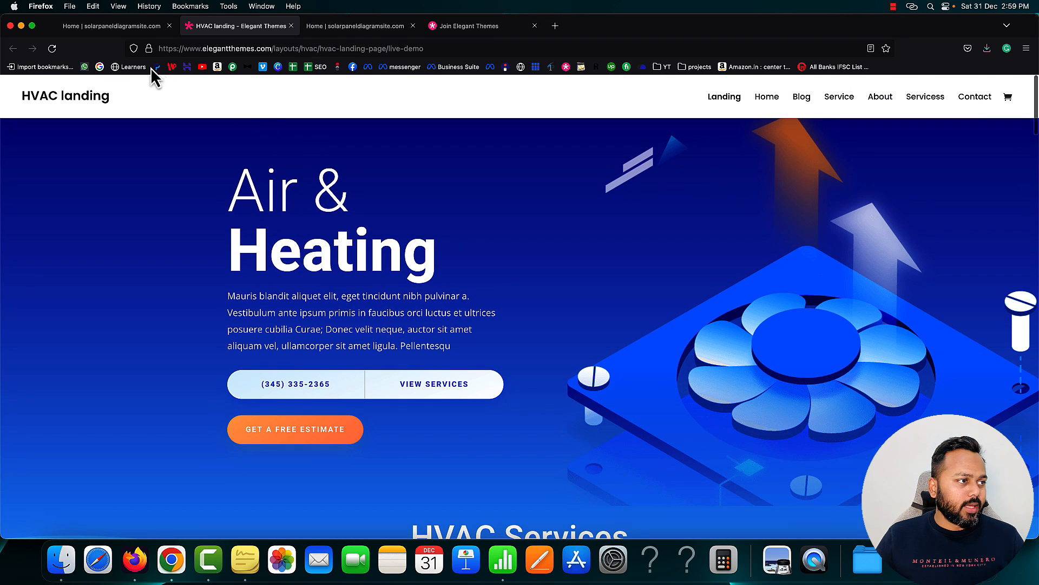
left_click(291, 25)
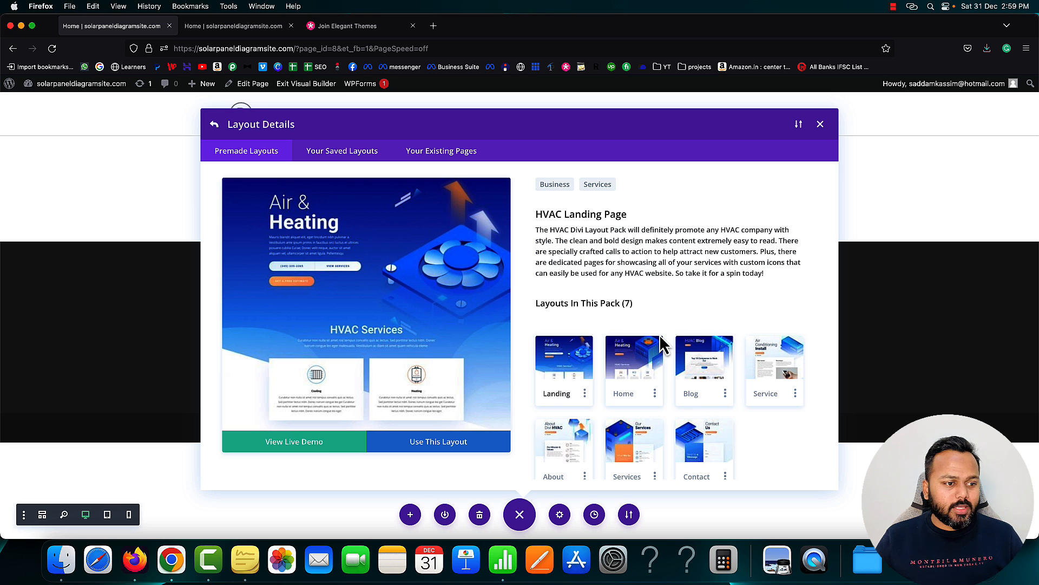
Compare the HVAC Home Page and Blog Page layouts, then load the Home Page layout
scroll(661, 344, "down", 1)
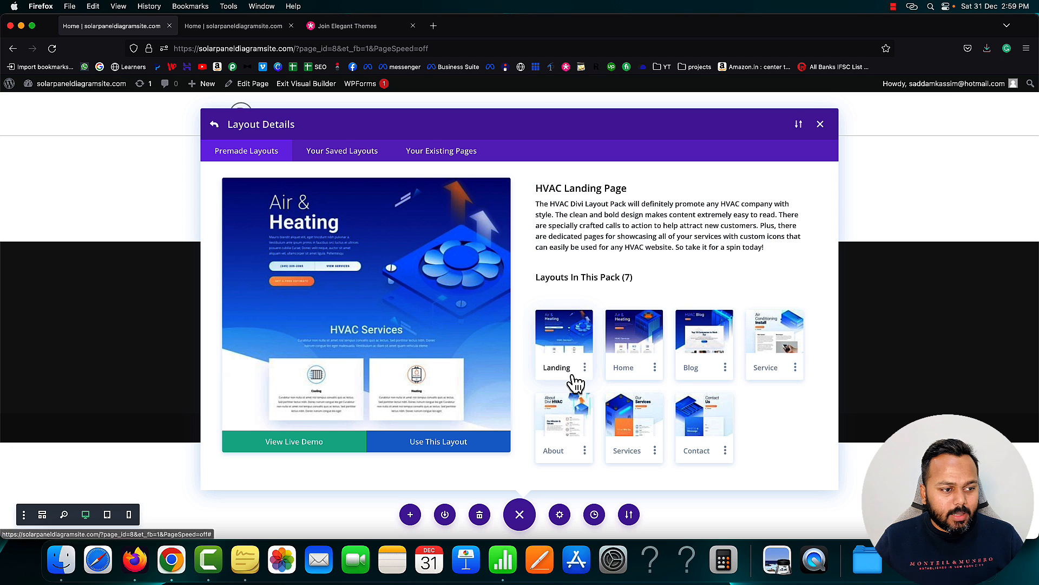
left_click(627, 381)
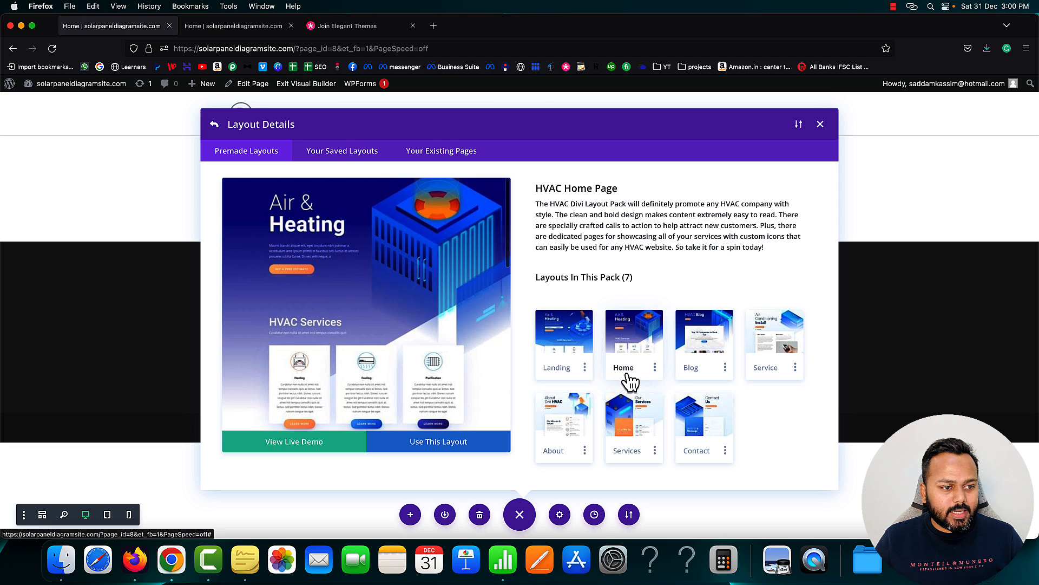
left_click(701, 376)
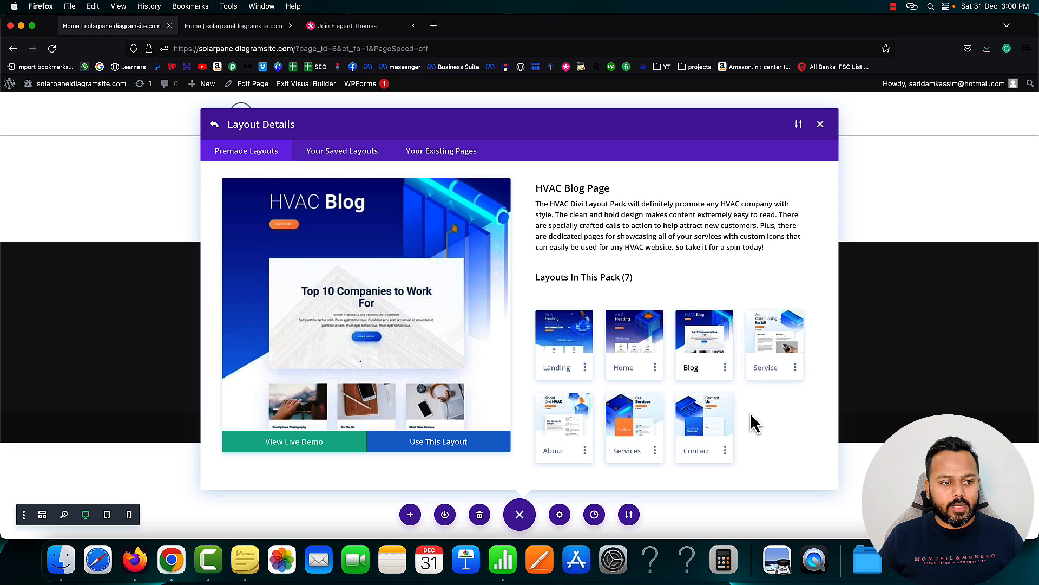
left_click(634, 350)
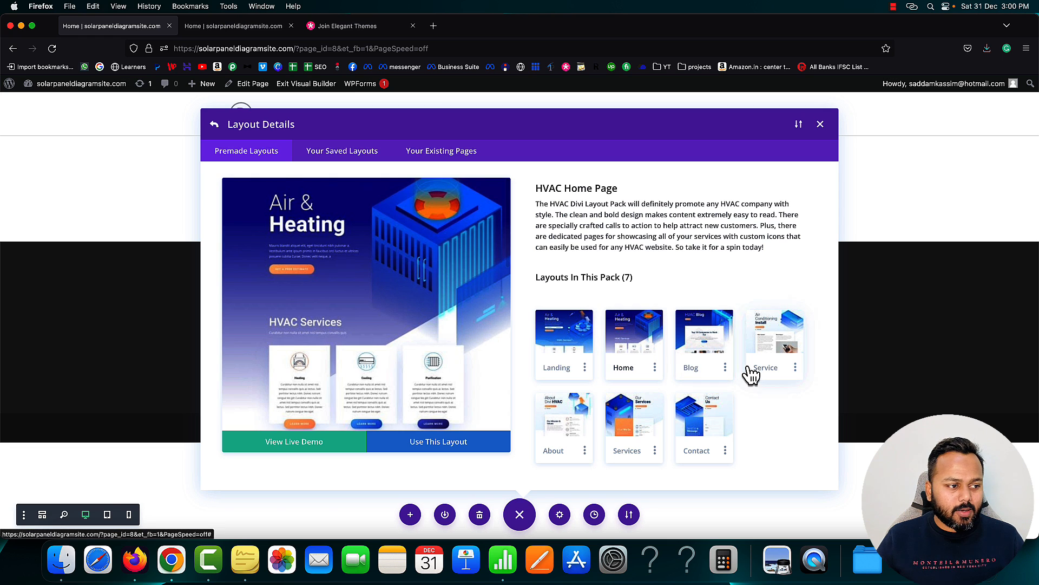
left_click(445, 455)
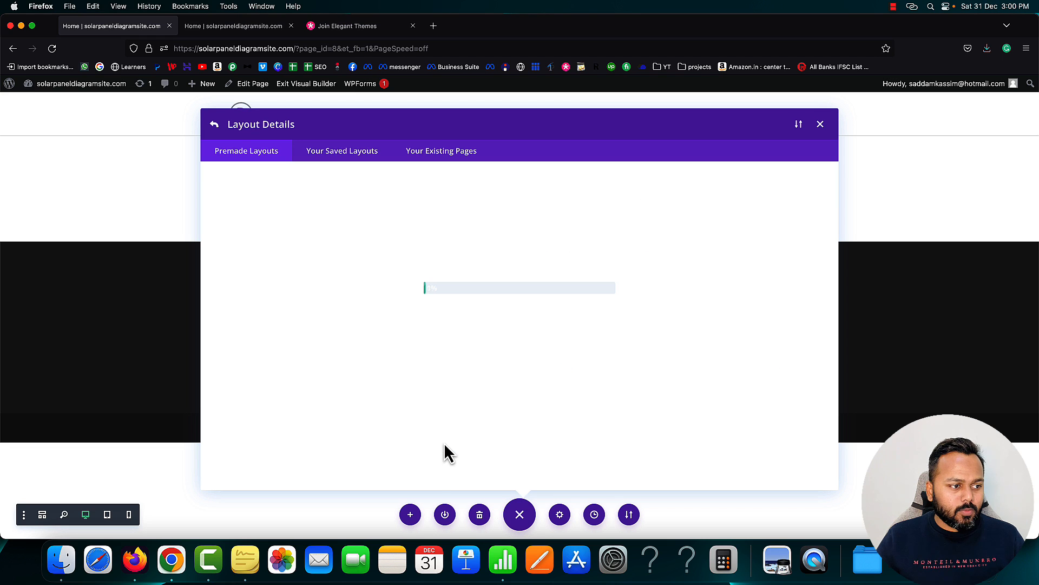
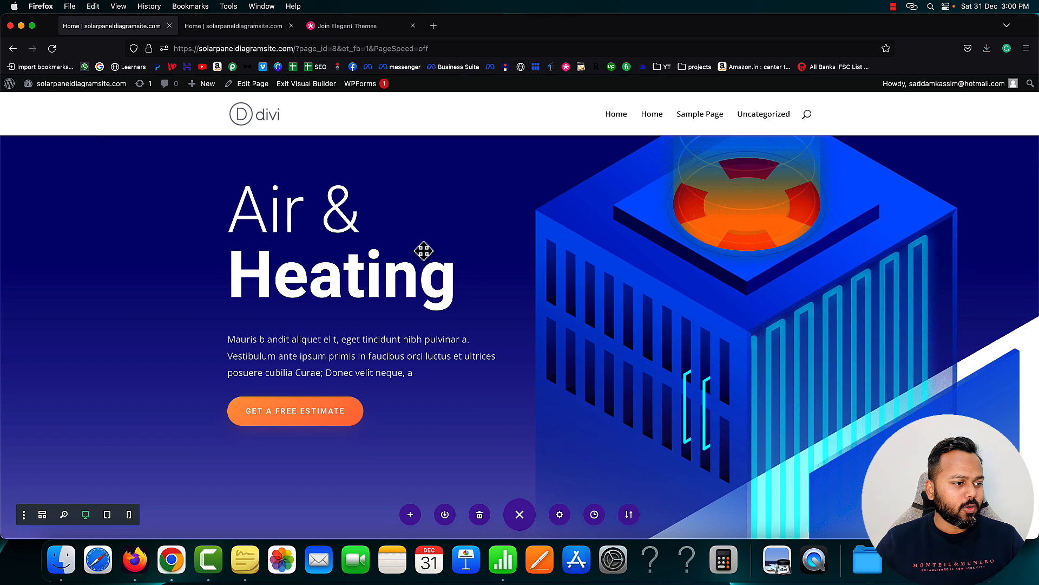
Scroll down to the 'Our Mission & Values' section and save the HVAC Home page
scroll(424, 250, "down", 3)
scroll(424, 251, "down", 6)
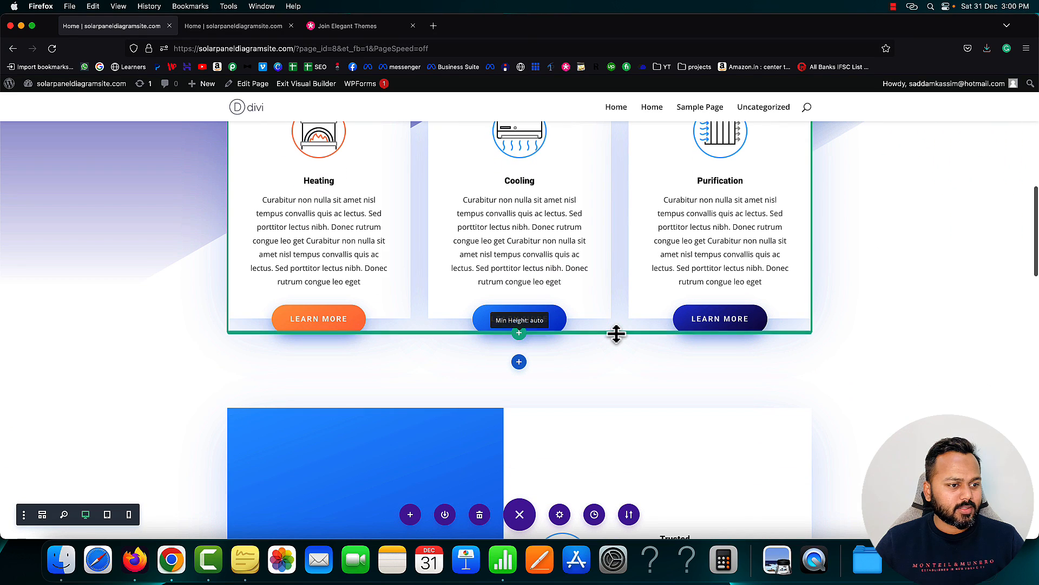
scroll(615, 334, "down", 6)
scroll(616, 333, "down", 1)
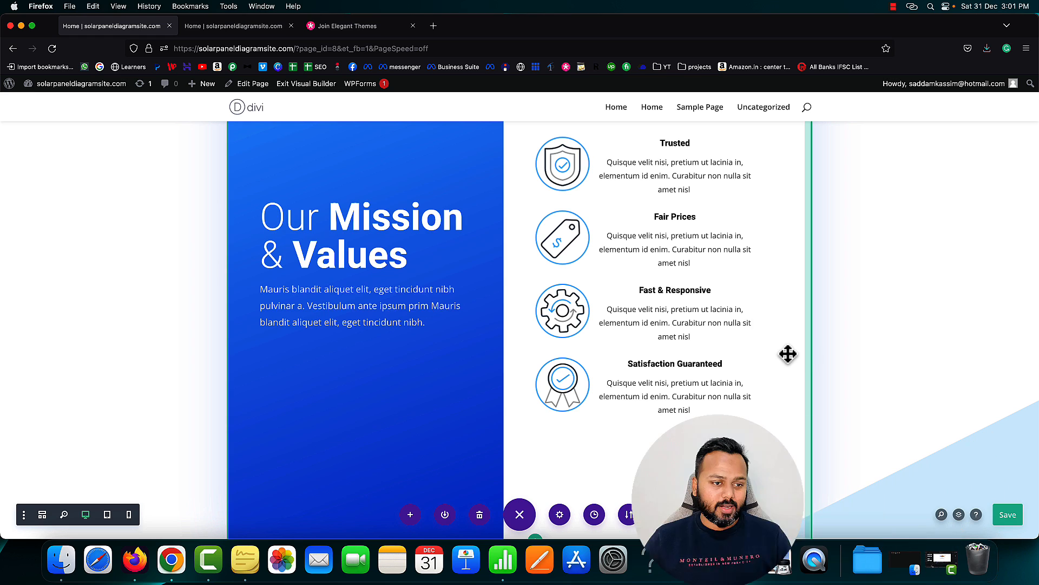
left_click(1007, 521)
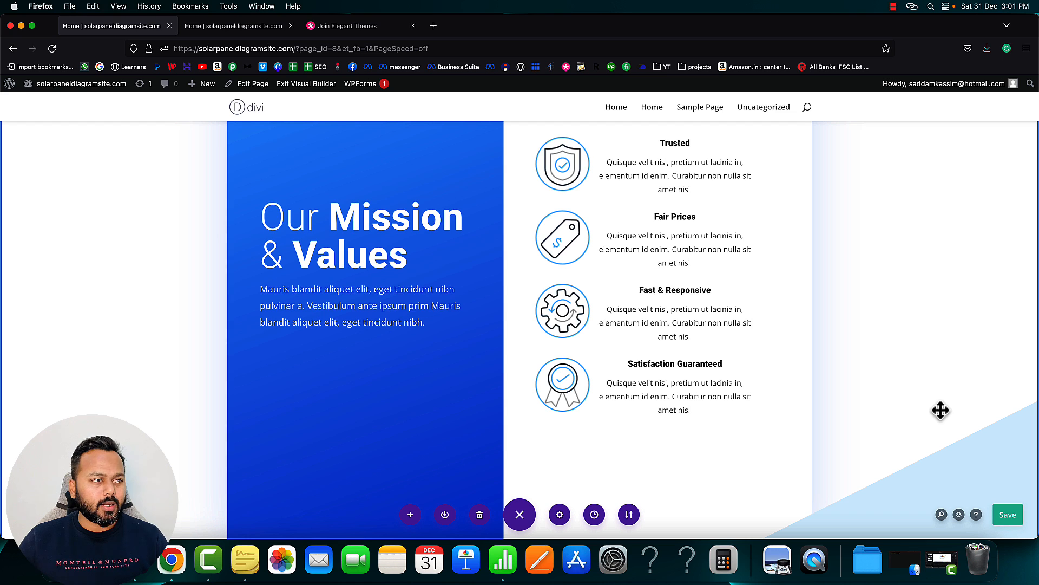
Reload the live Home page and scroll from the 'Air & Heating' hero to the 'Get Started' form
left_click(221, 28)
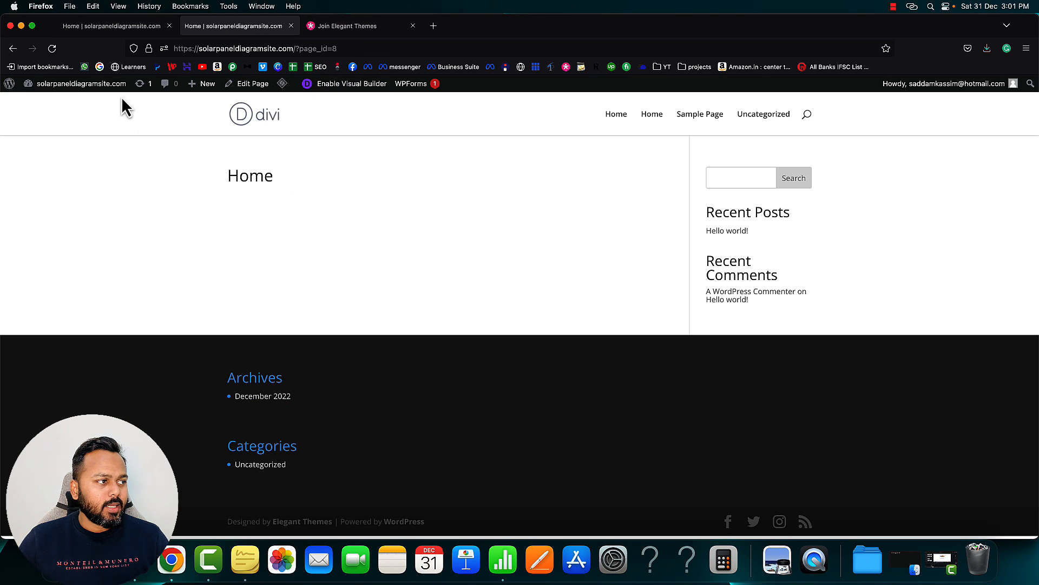
left_click(53, 51)
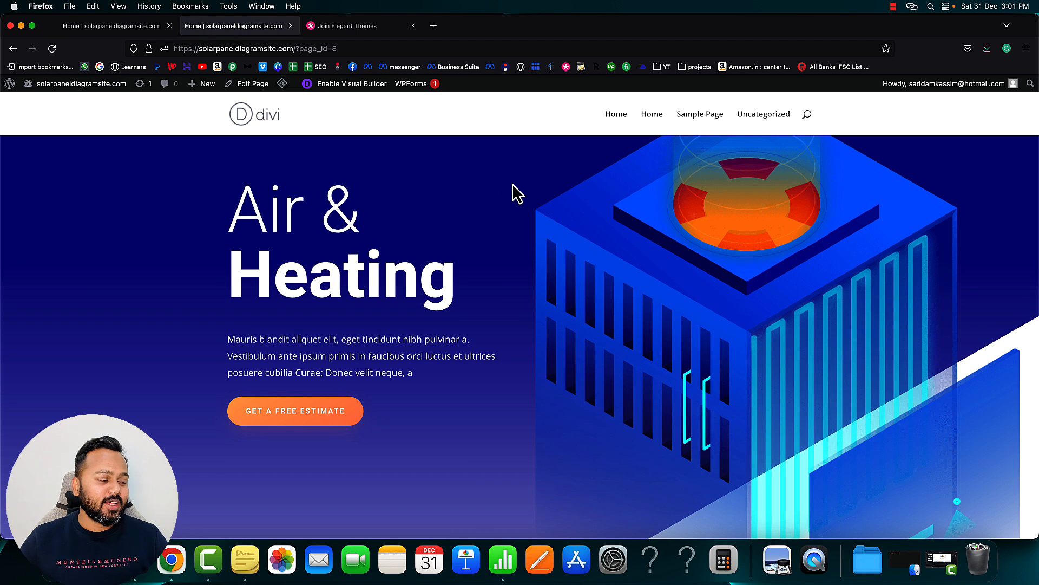
scroll(511, 282, "down", 10)
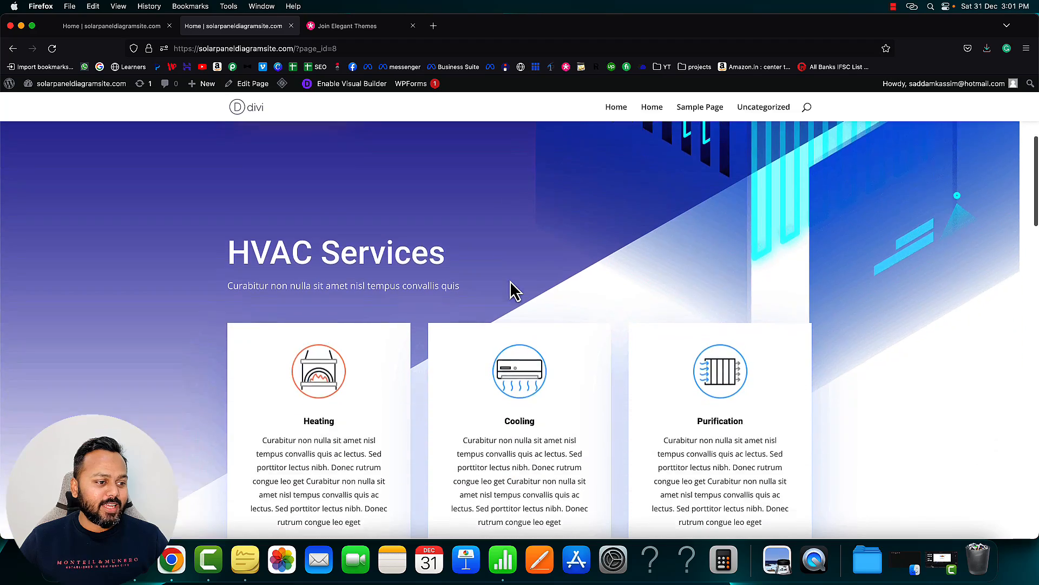
scroll(510, 281, "down", 4)
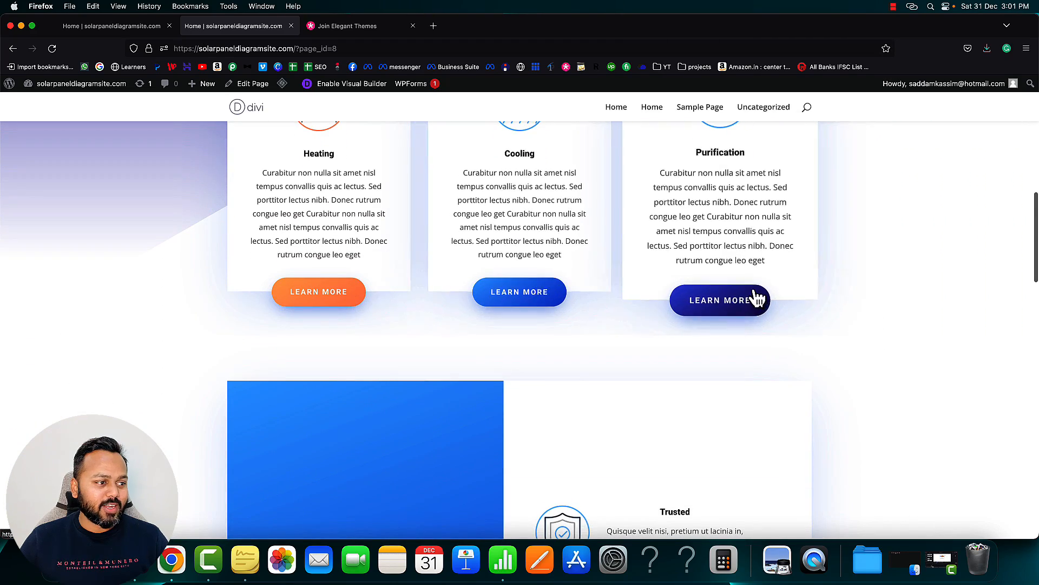
scroll(633, 377, "down", 6)
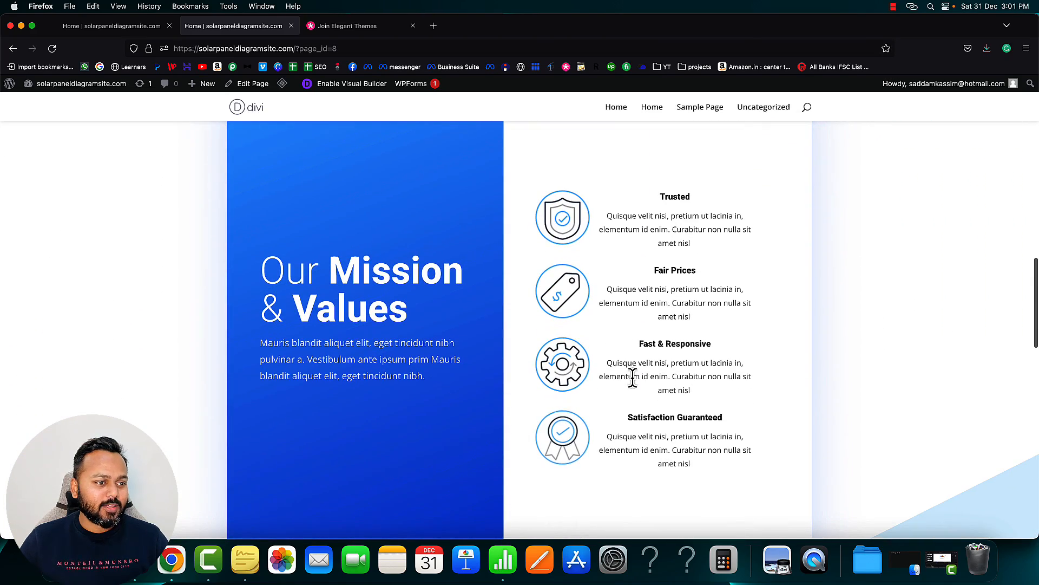
scroll(599, 393, "down", 10)
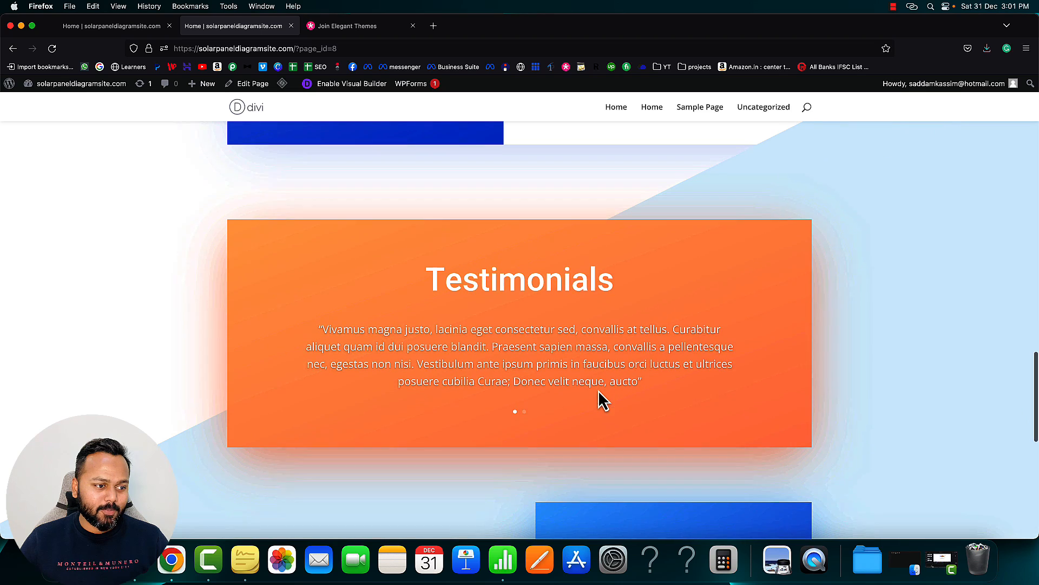
scroll(633, 368, "down", 5)
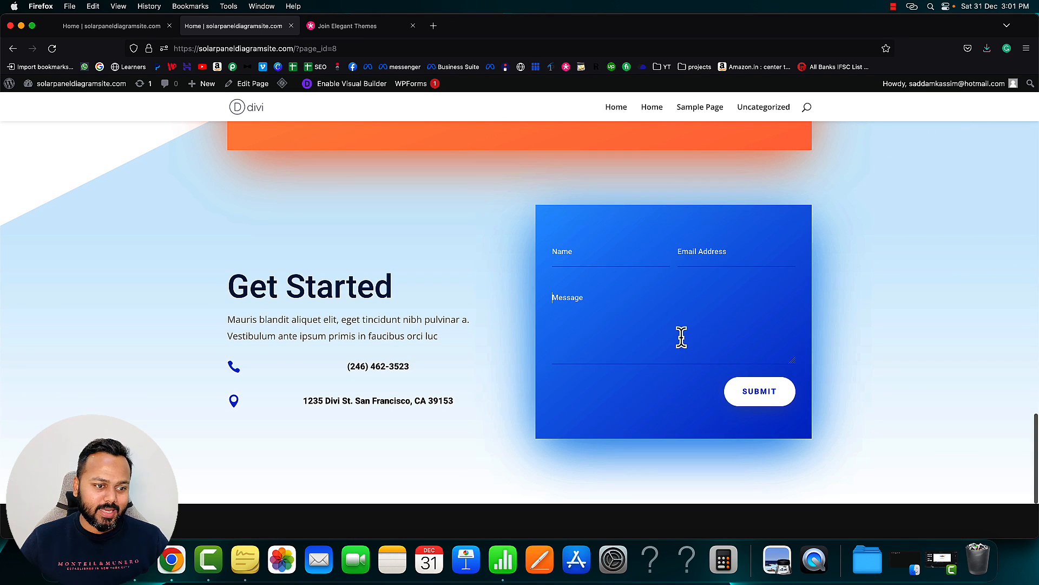
scroll(681, 337, "up", 20)
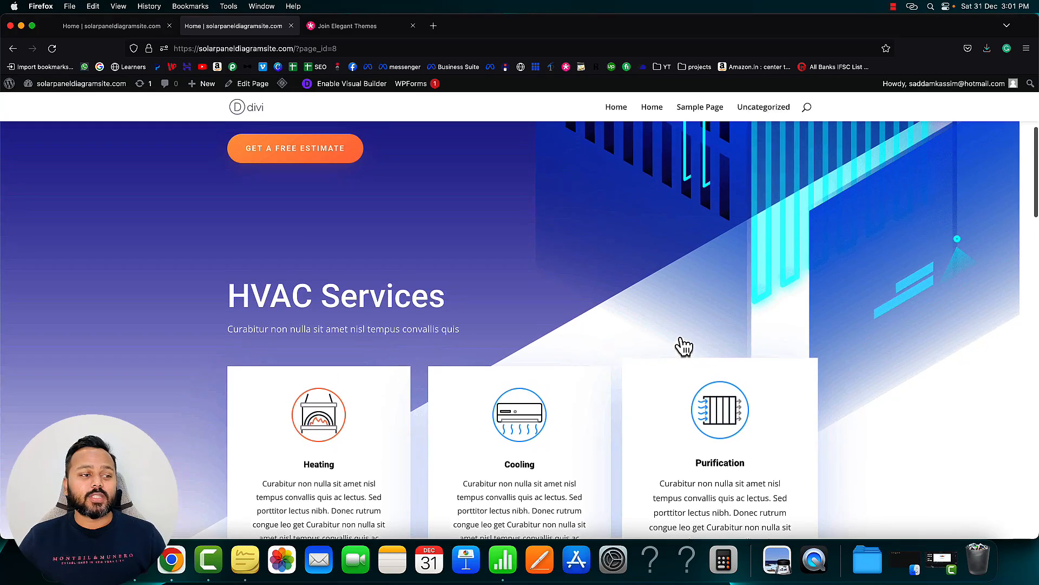
scroll(681, 336, "up", 5)
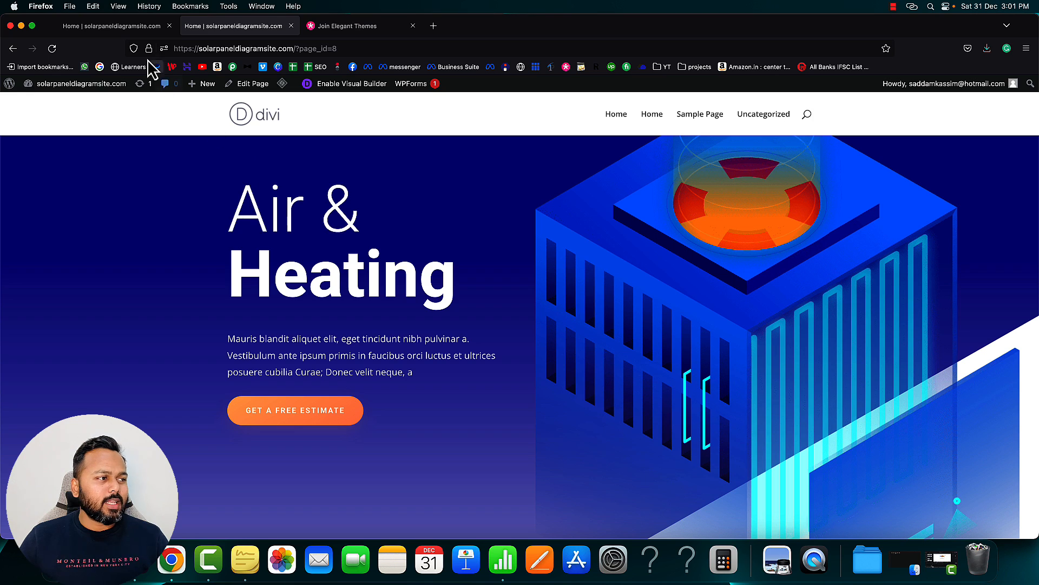
Back in the Visual Builder, open the hero paragraph's text settings and move the panel aside
left_click(116, 24)
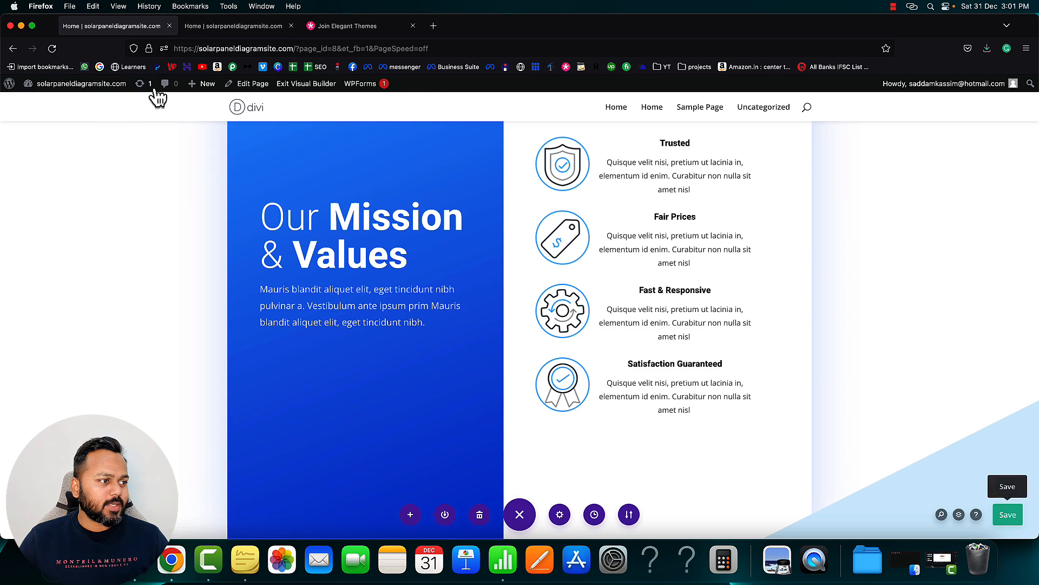
scroll(246, 165, "up", 15)
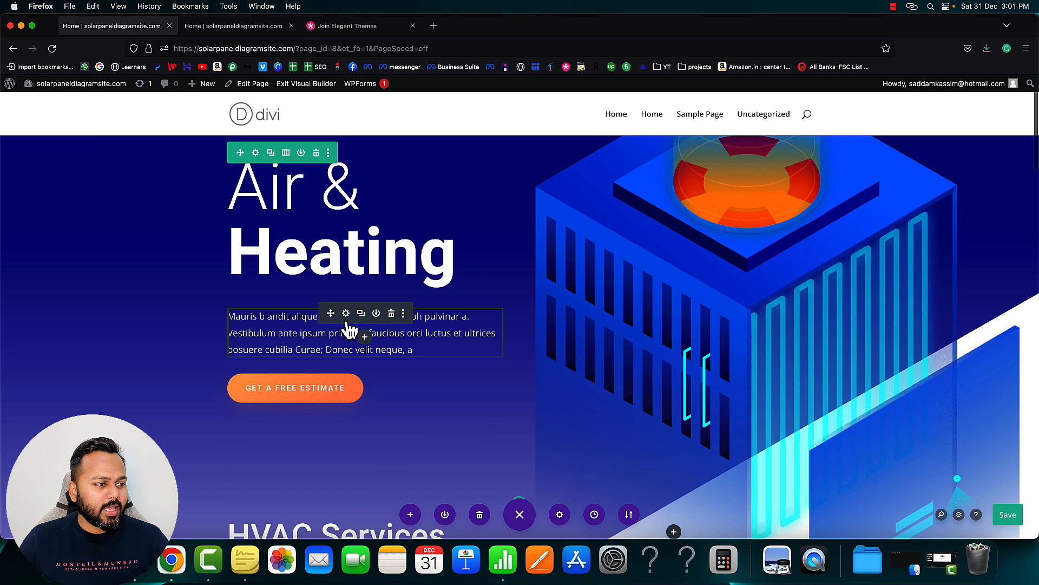
left_click(345, 313)
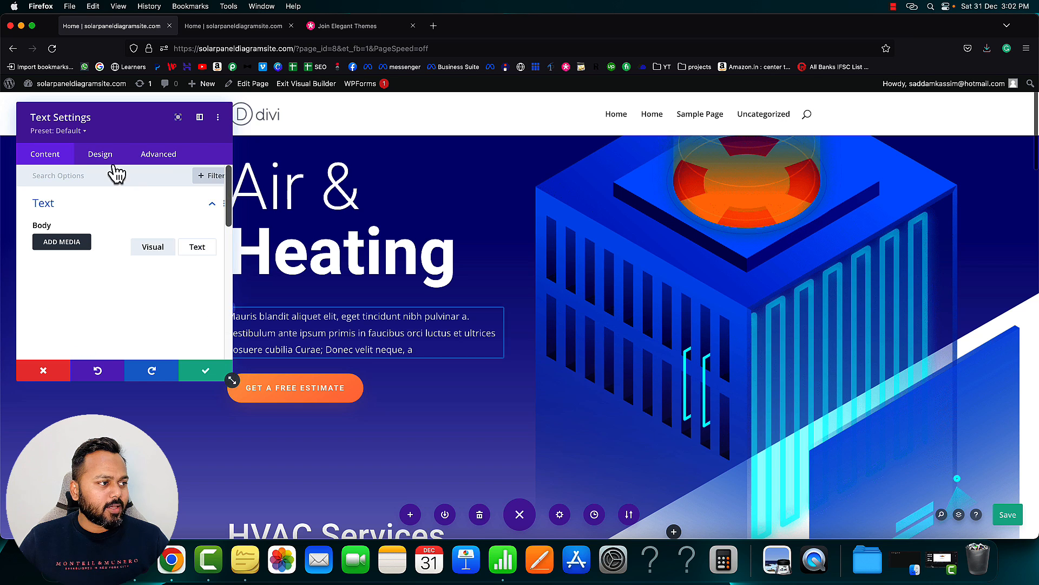
left_click_drag(163, 133, 765, 187)
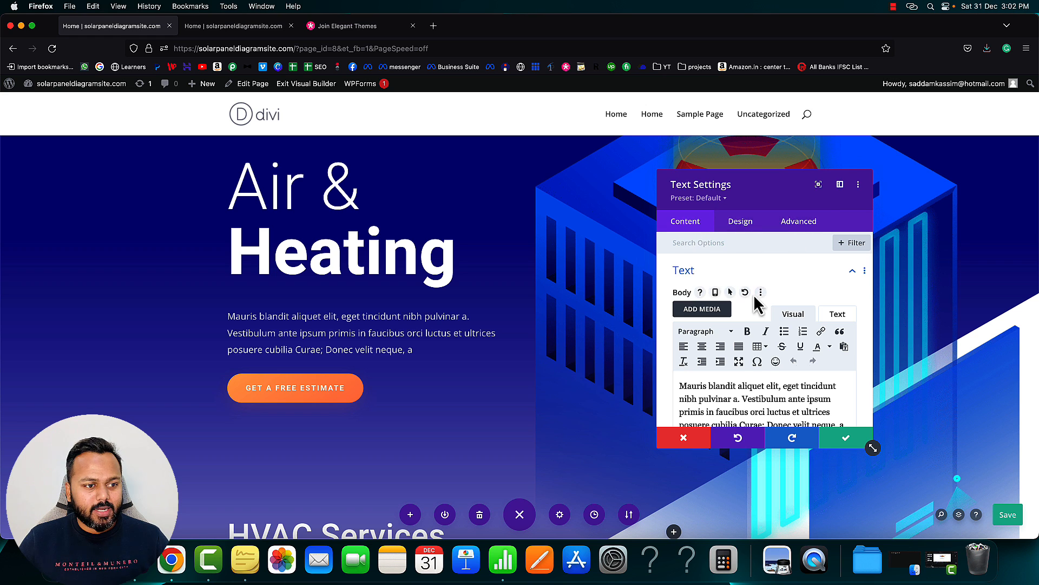
scroll(755, 301, "down", 1)
scroll(756, 301, "up", 1)
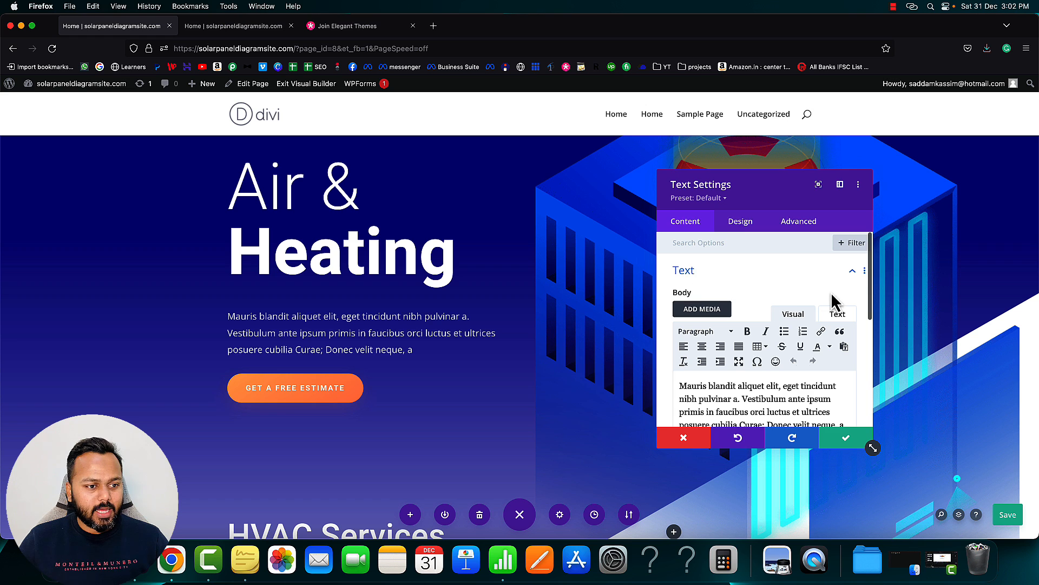
scroll(775, 301, "down", 2)
scroll(778, 301, "down", 2)
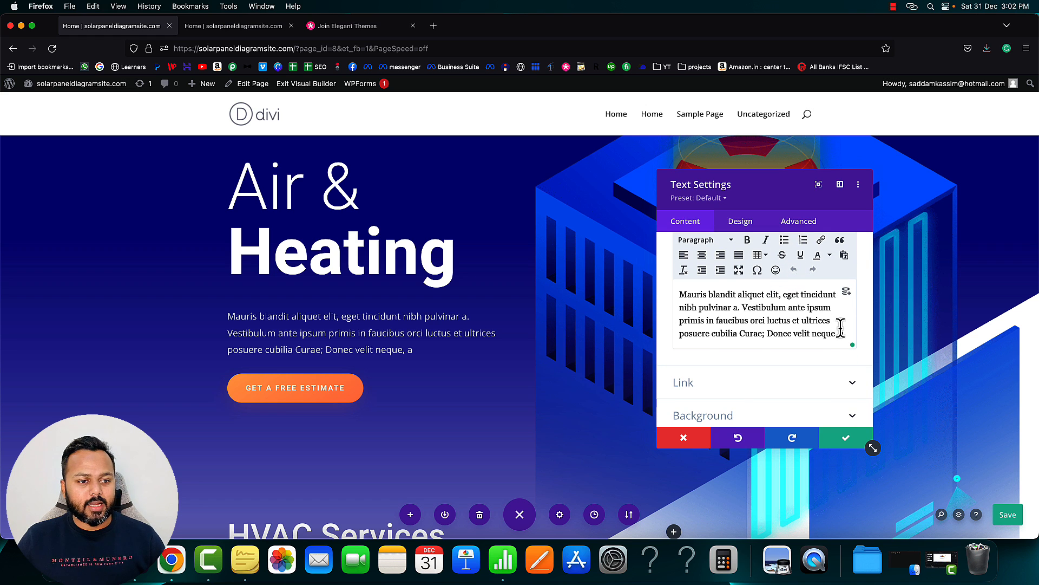
scroll(820, 319, "down", 1)
scroll(819, 319, "up", 1)
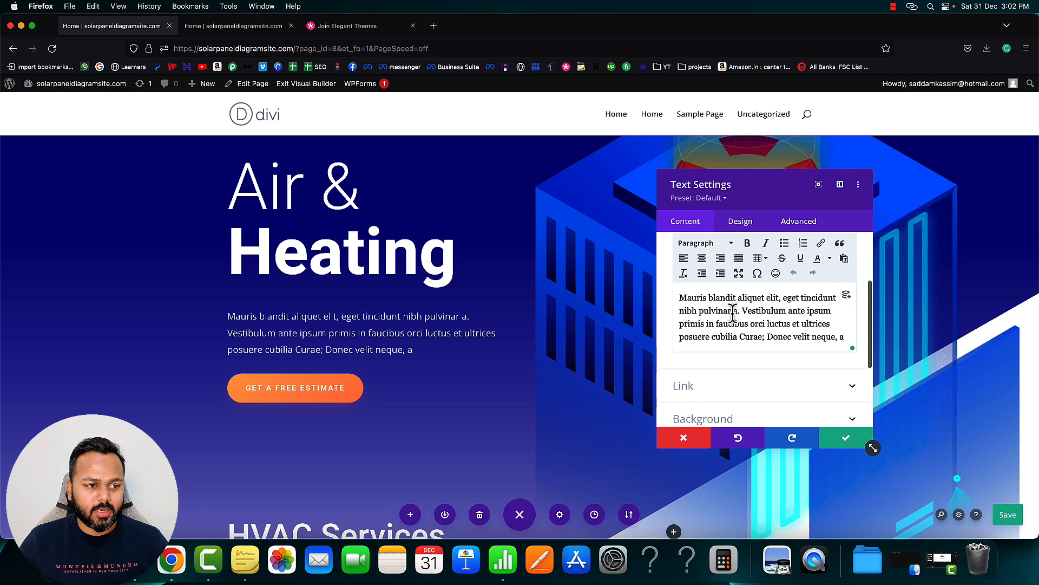
Insert 'This is my first website. How is that?' at the paragraph start and apply it
left_click(680, 297)
type("Thi s")
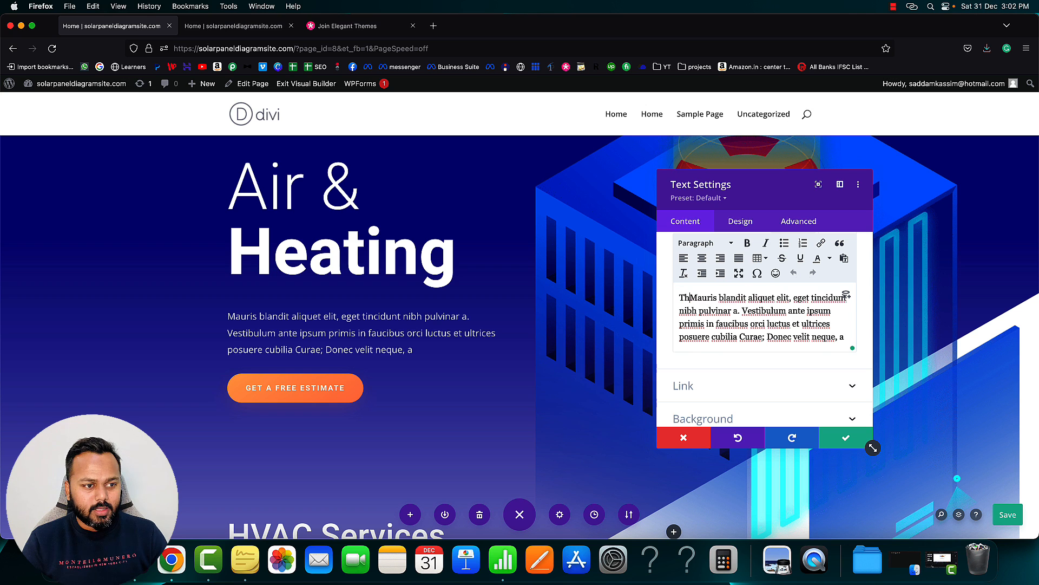
type("s my first w")
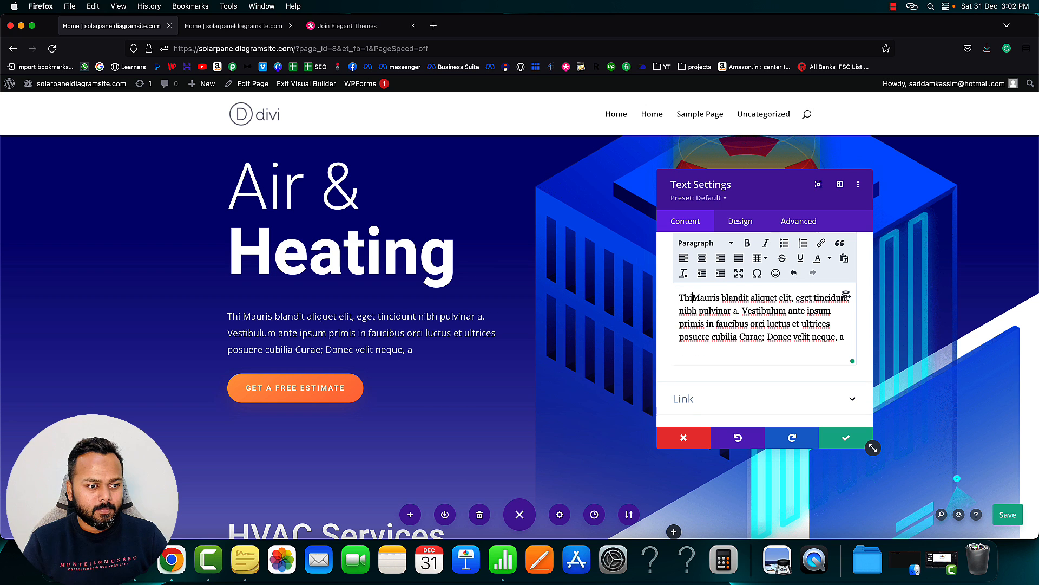
type("ebsite. Ho")
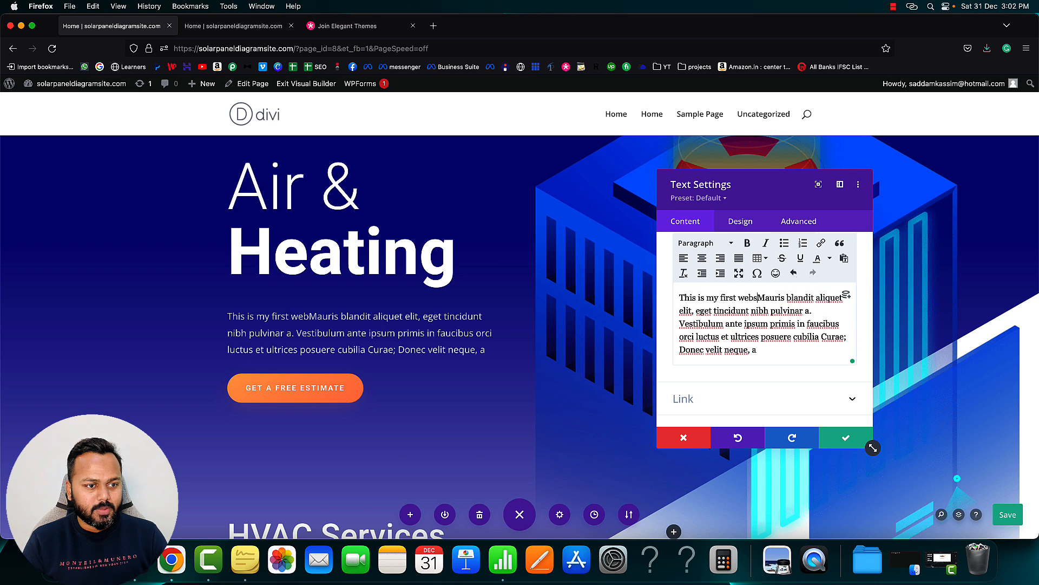
type("w it")
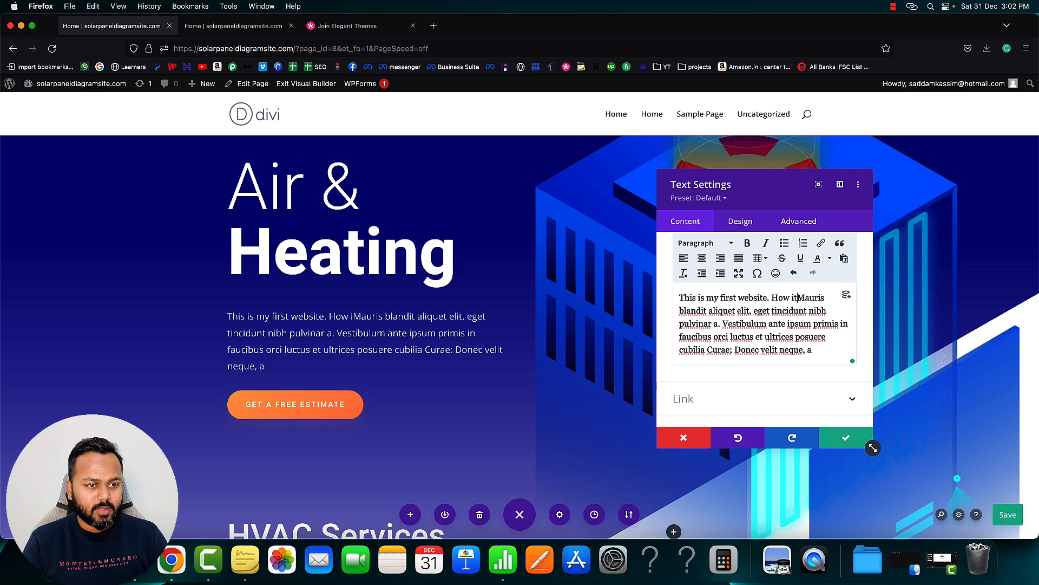
key("BackSpace")
key("BackSpace")
type("s that?")
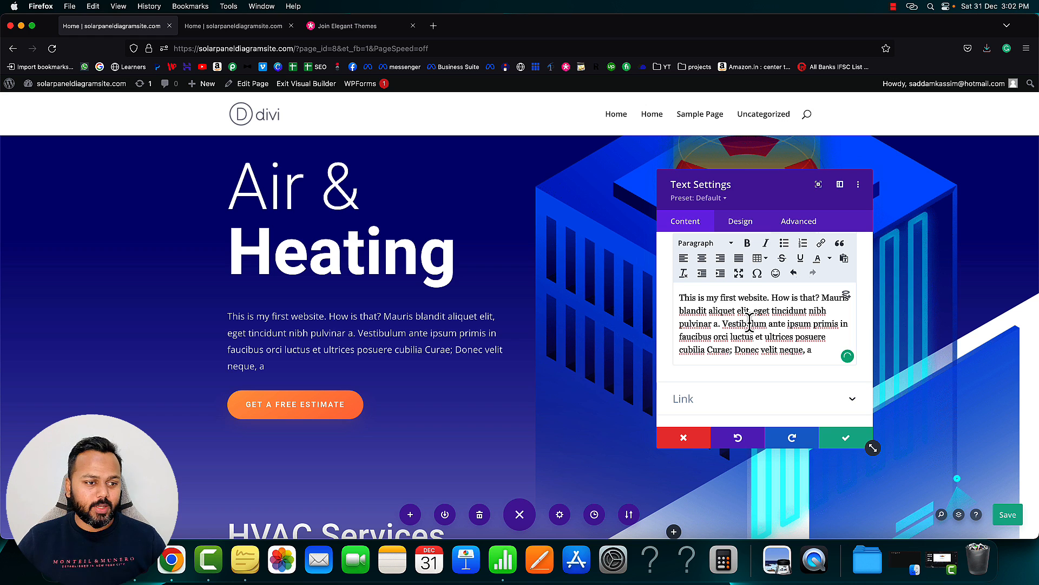
left_click(846, 448)
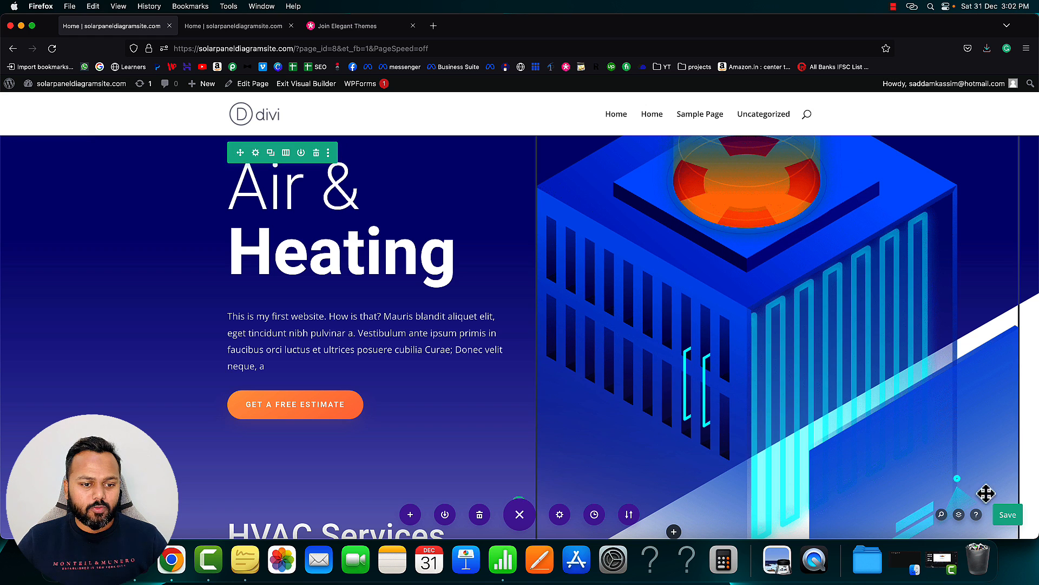
Save the page, then reload the live Home page and check the new hero sentence
left_click(1003, 510)
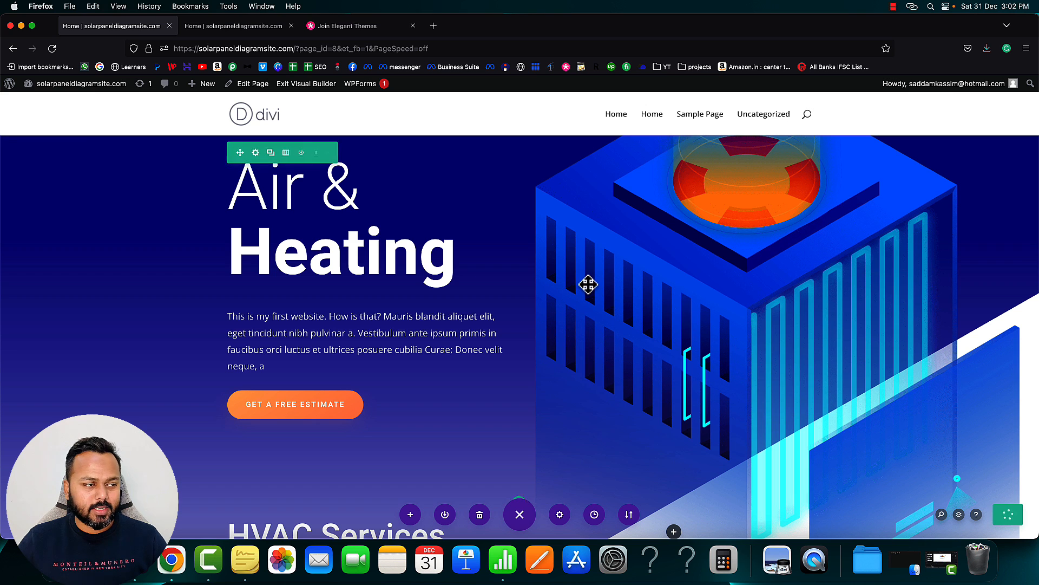
left_click(236, 29)
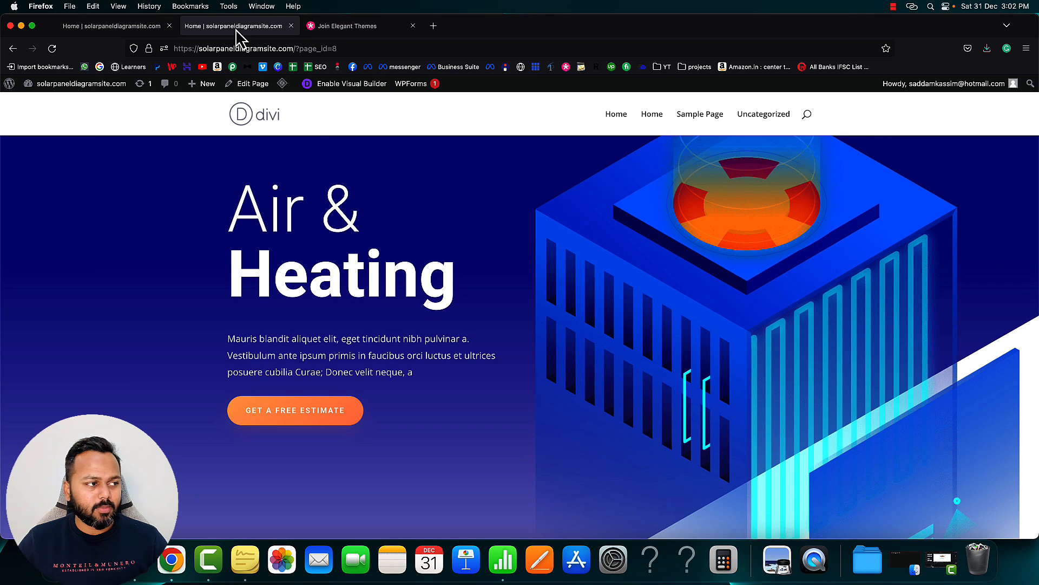
left_click(52, 48)
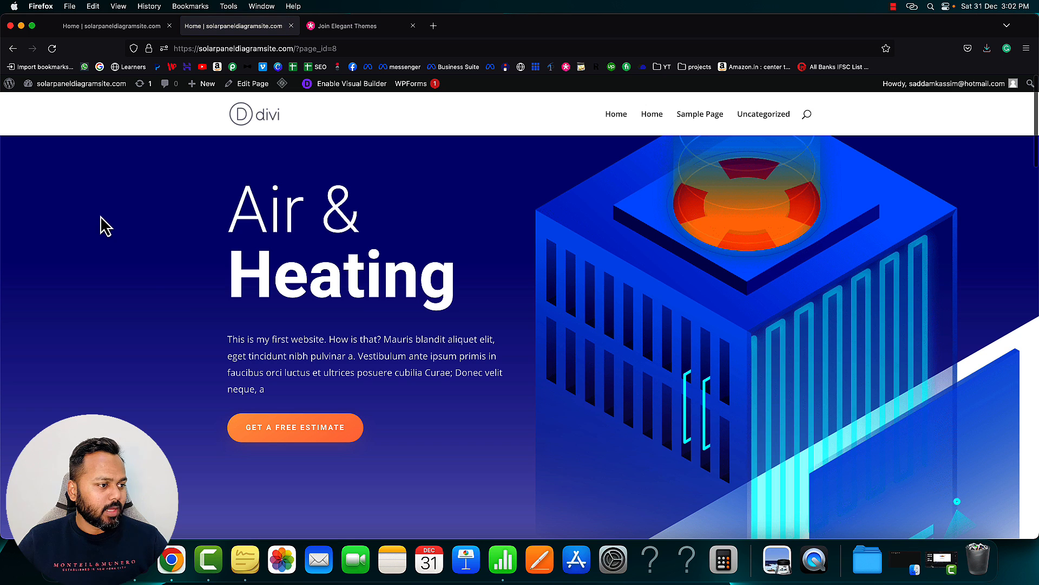
left_click_drag(229, 339, 377, 342)
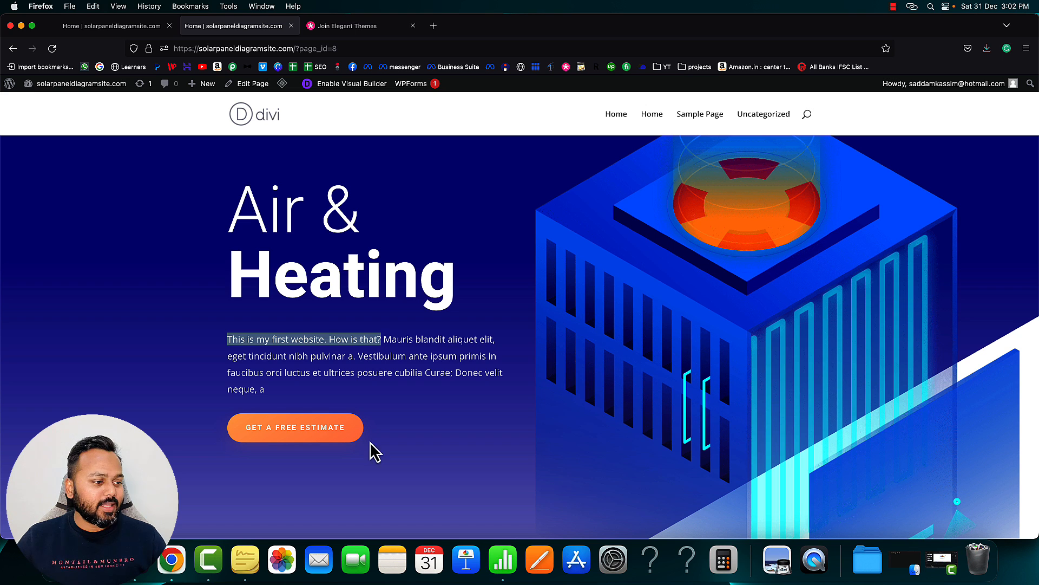
left_click(404, 422)
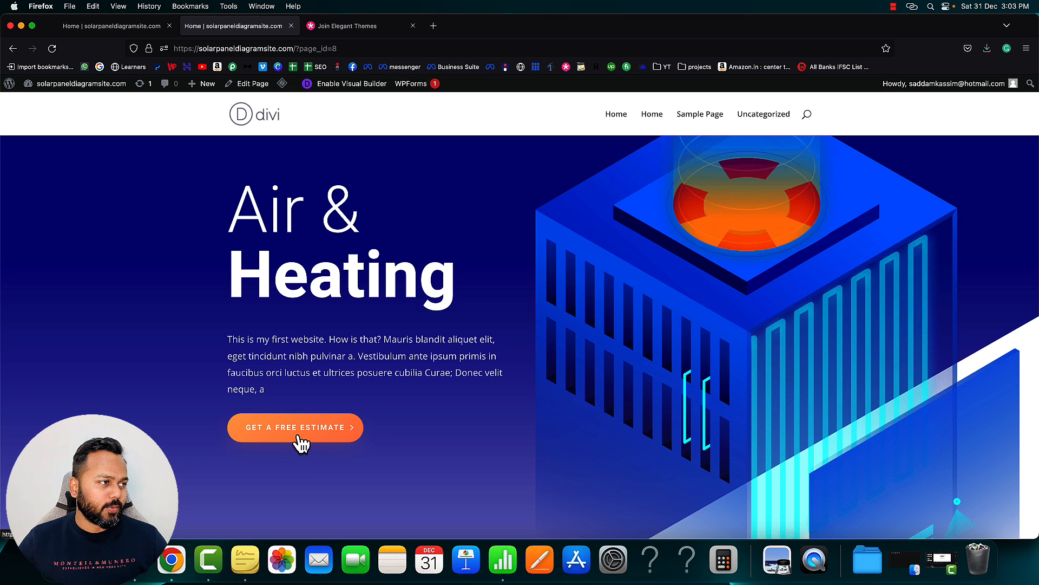
left_click(108, 27)
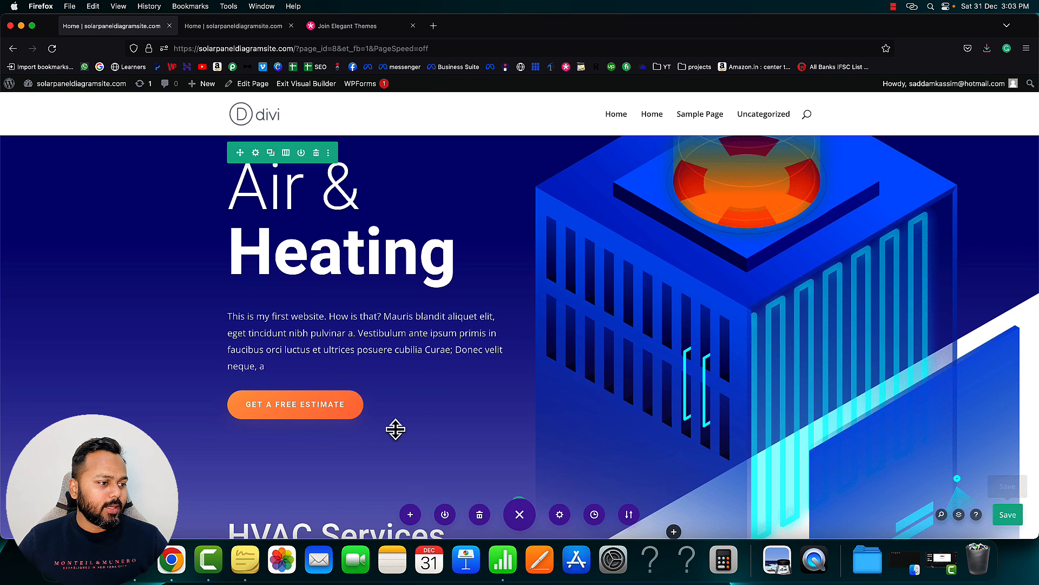
mouse_move(313, 410)
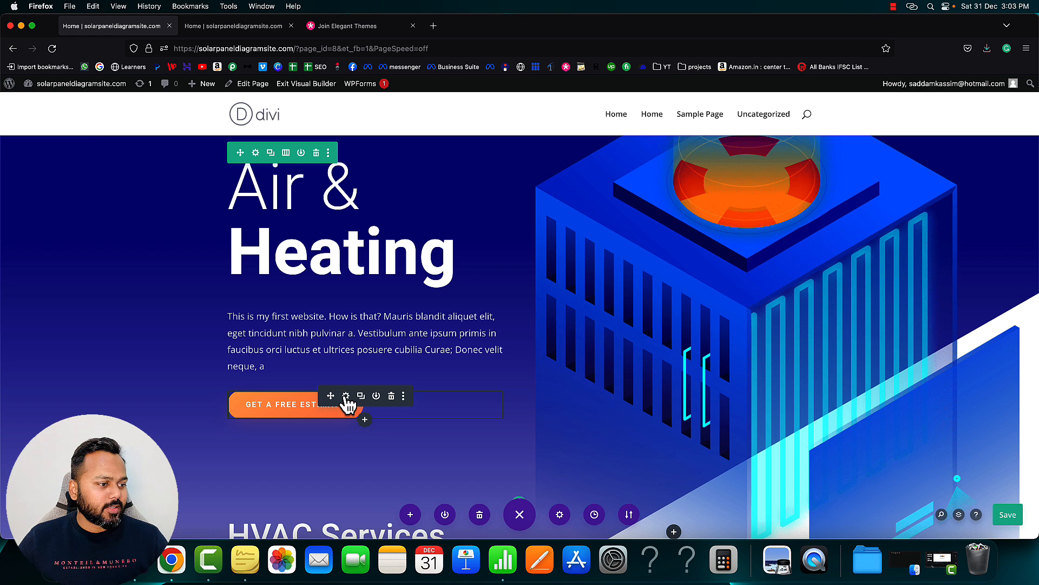
left_click(346, 398)
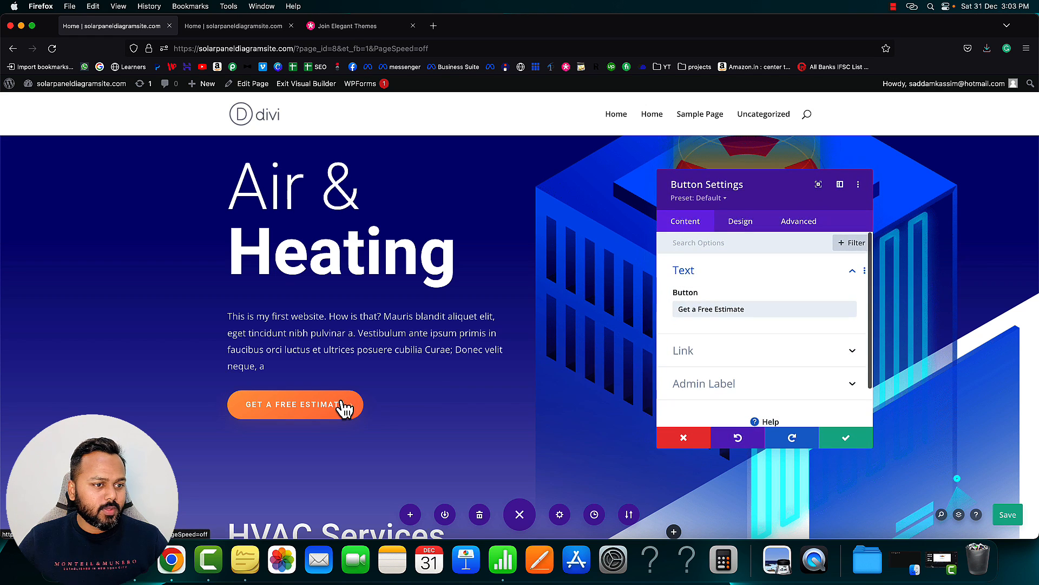
left_click(715, 354)
left_click(703, 288)
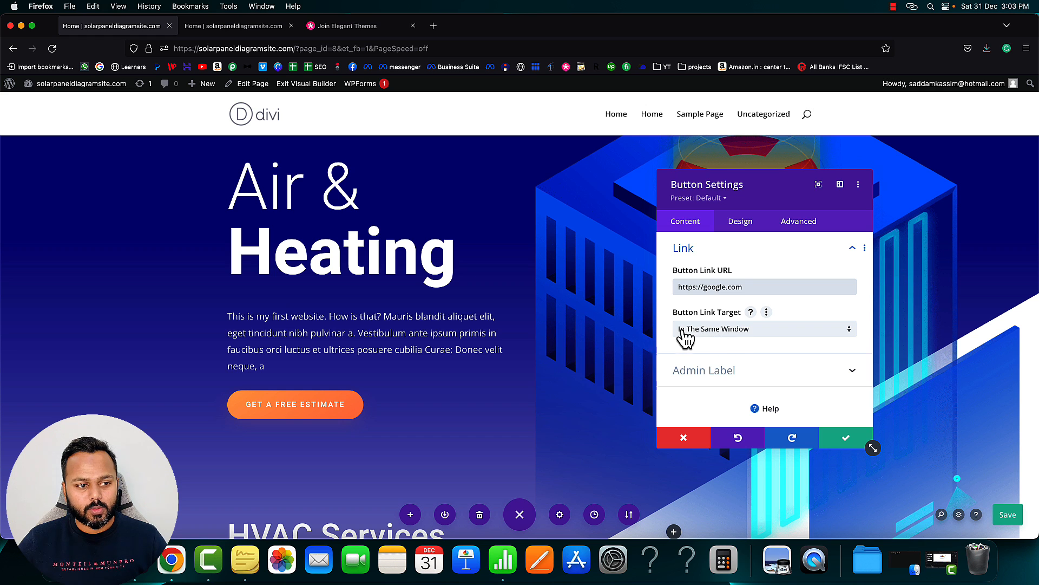
left_click(723, 335)
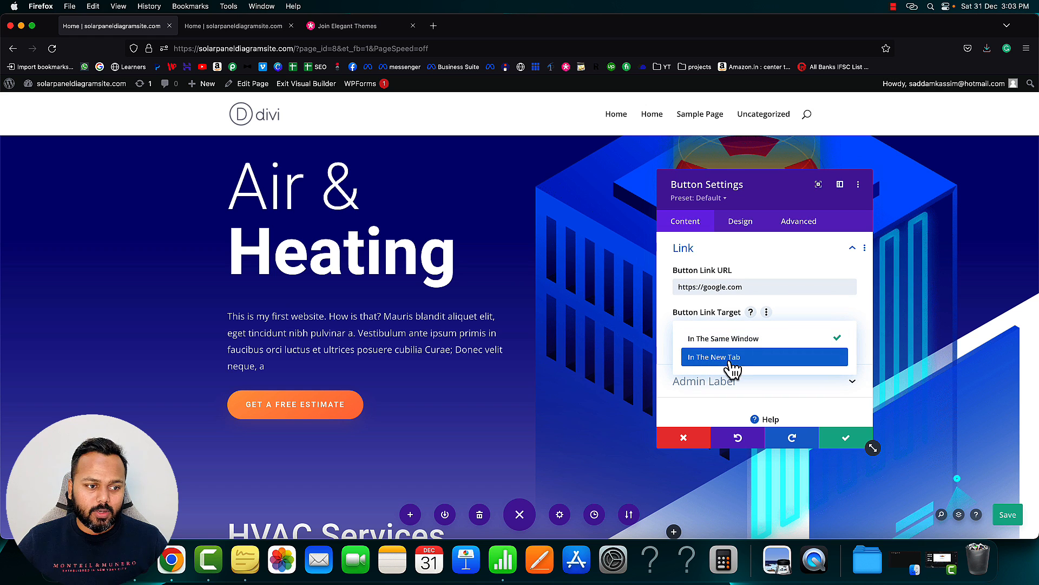
left_click(736, 359)
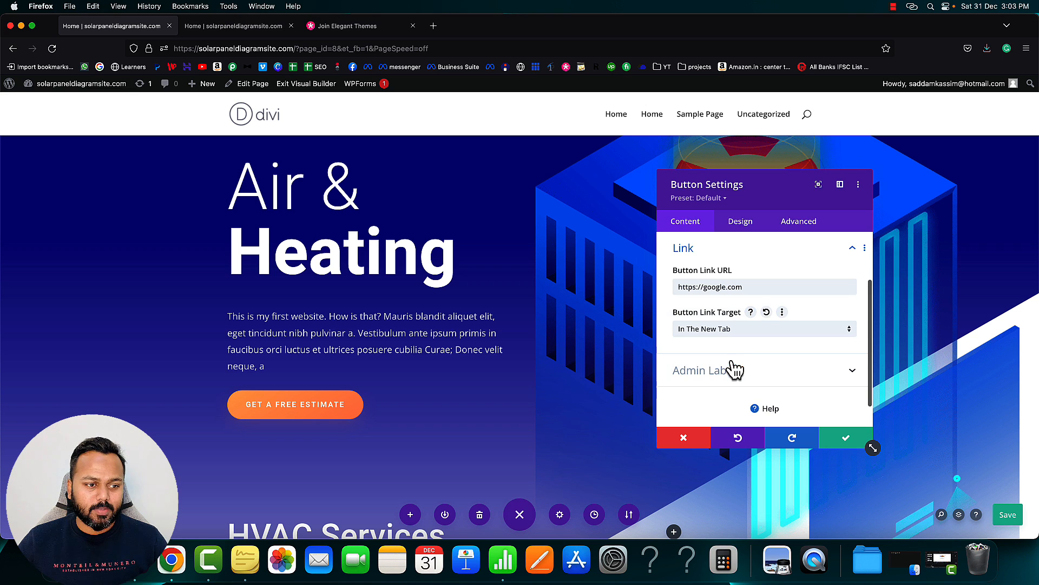
left_click(846, 442)
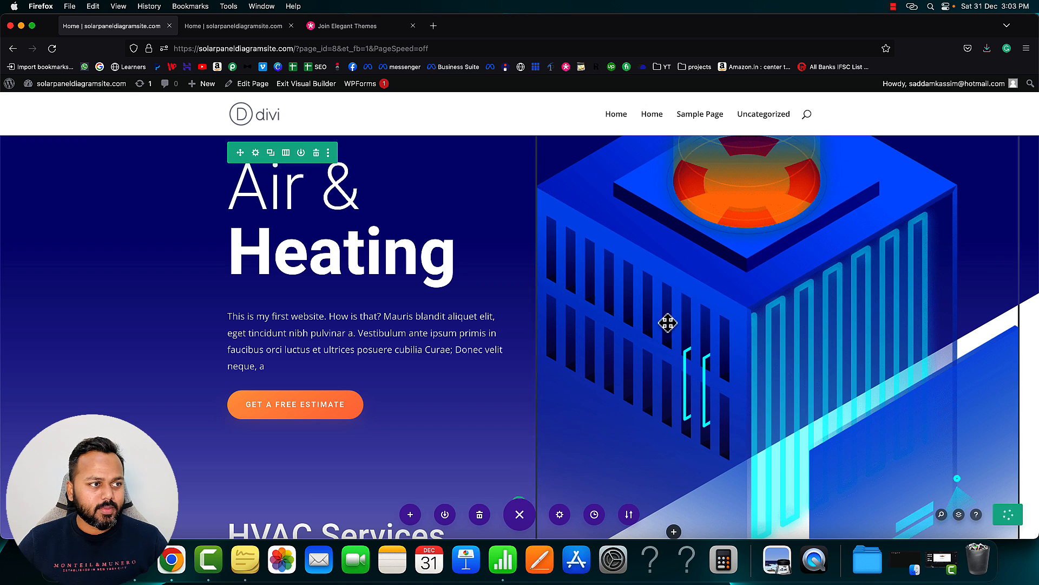
Refresh the live page, confirm GET A FREE ESTIMATE opens Google in a new tab, and close it
left_click(229, 25)
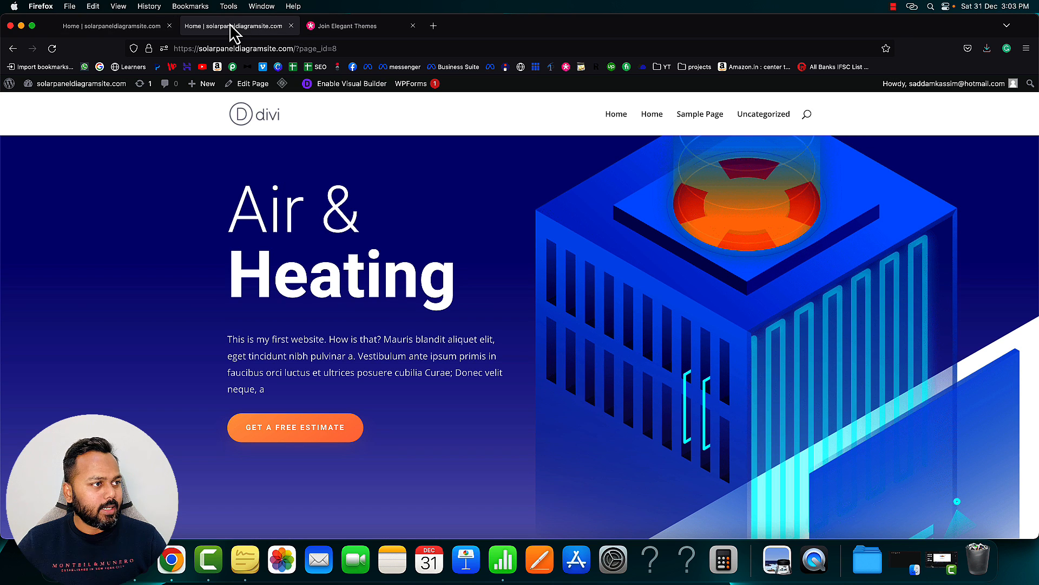
key("super+r")
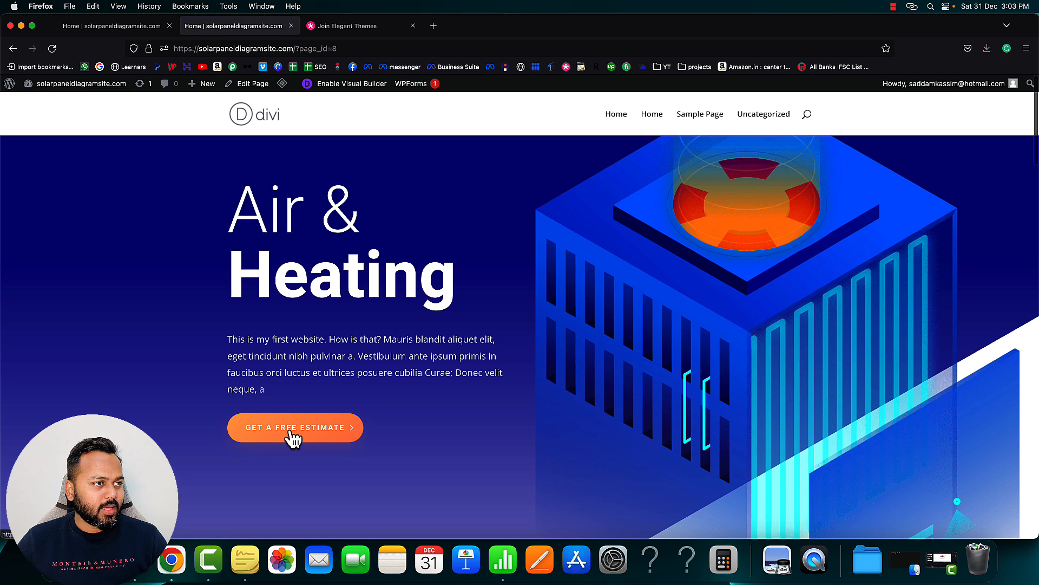
left_click(292, 436)
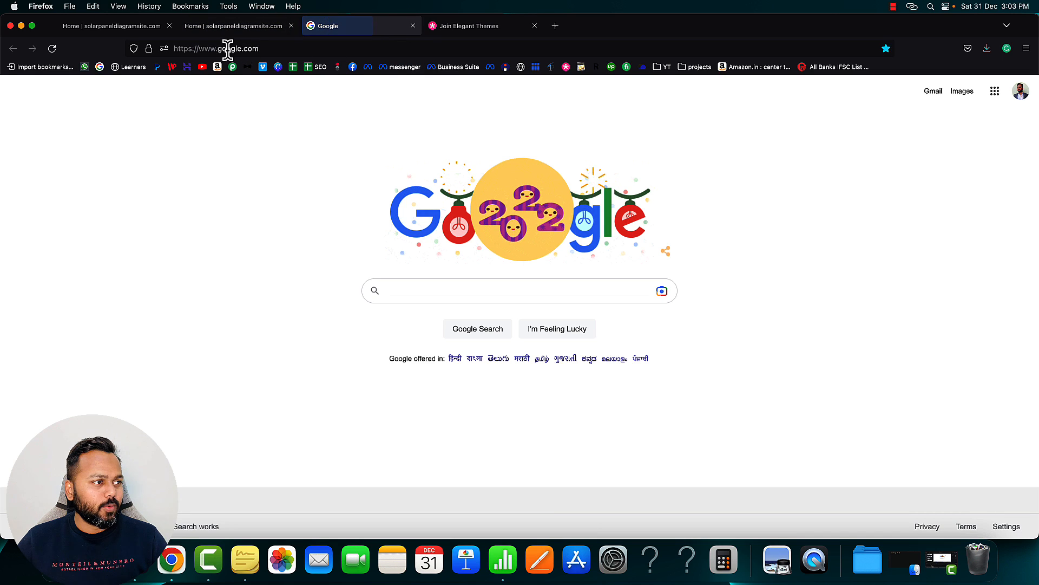
left_click(413, 26)
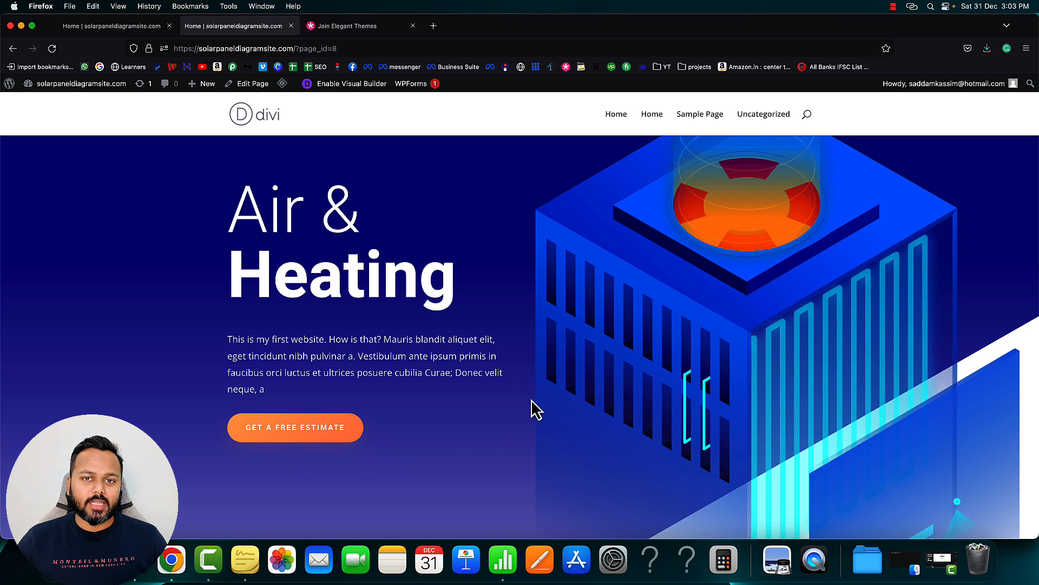
Exit the Visual Builder on the editing tab to view the Home page normally
left_click(112, 25)
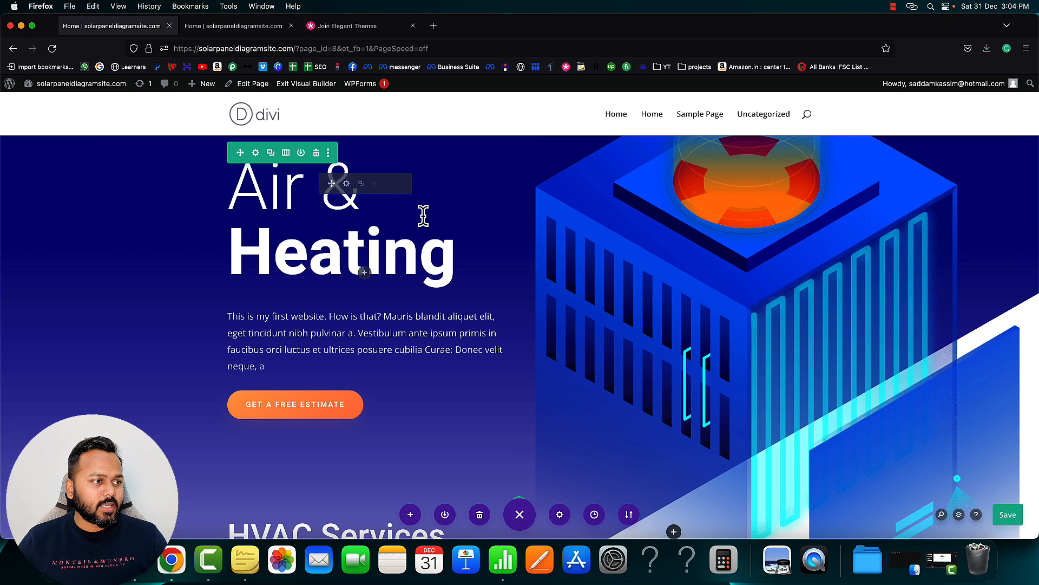
left_click(303, 86)
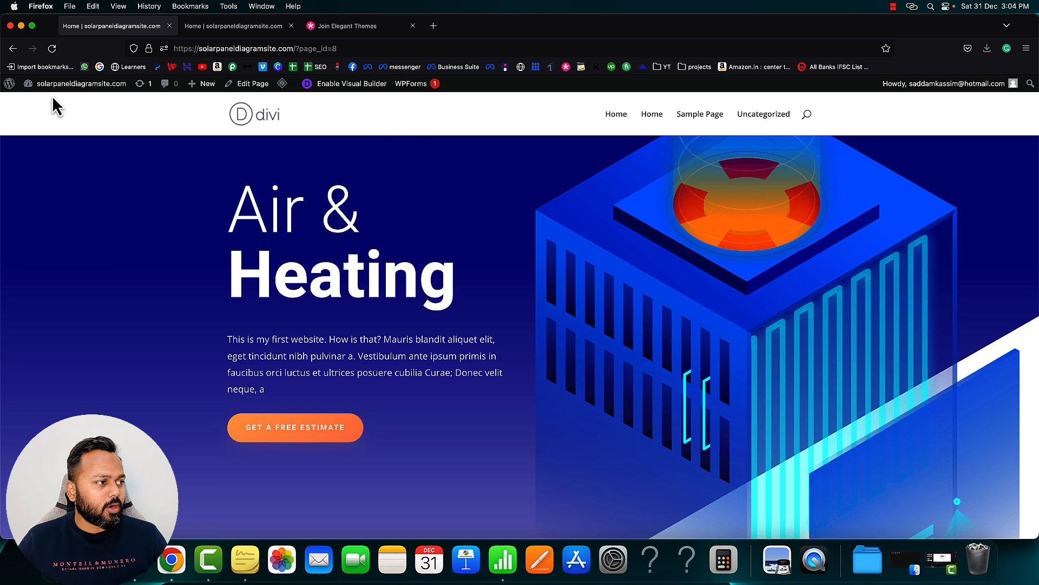
mouse_move(67, 93)
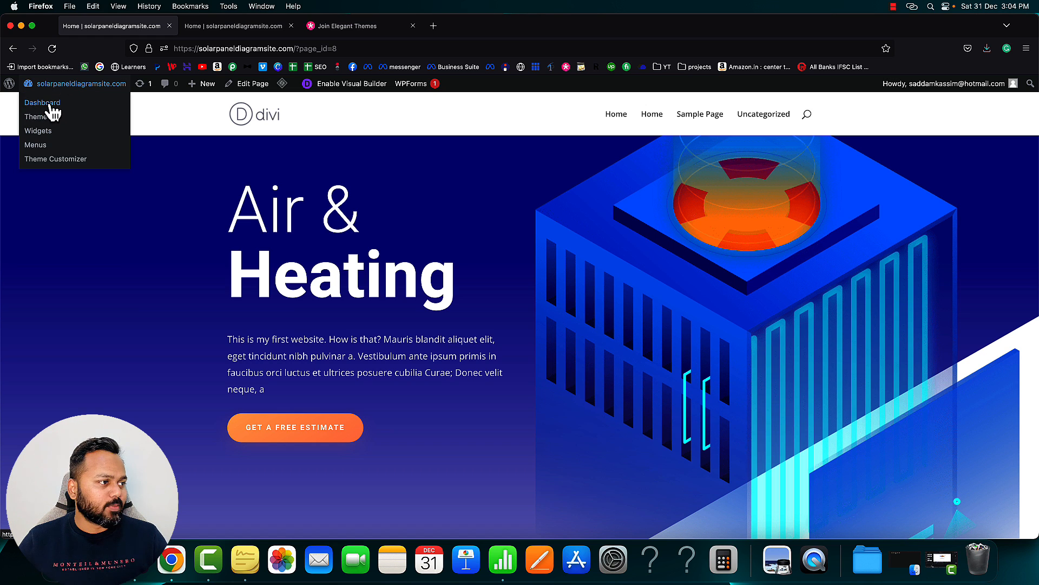
Go from the Dashboard to Pages > All Pages and add a new page
left_click(47, 106)
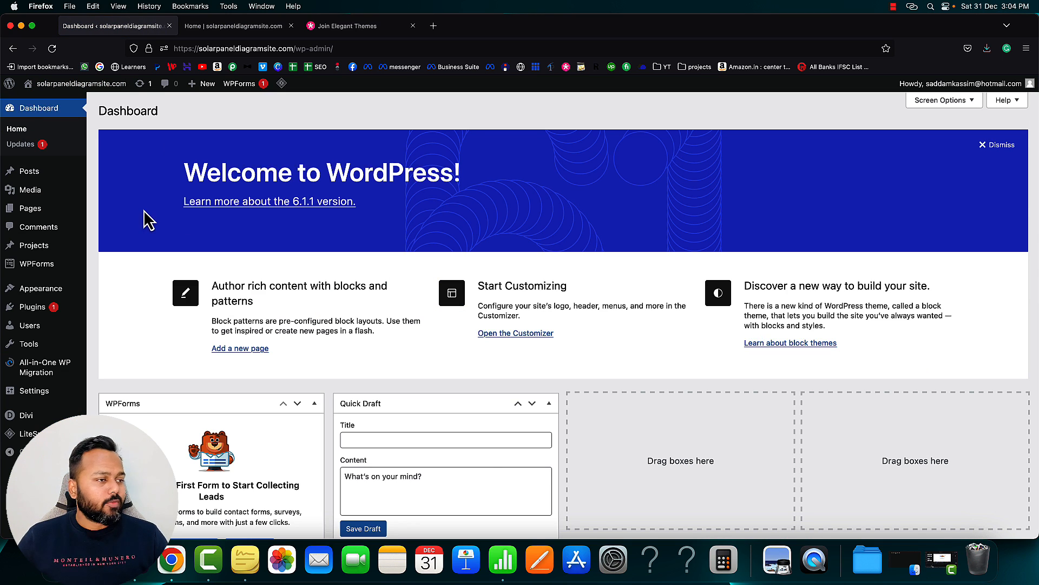
mouse_move(43, 219)
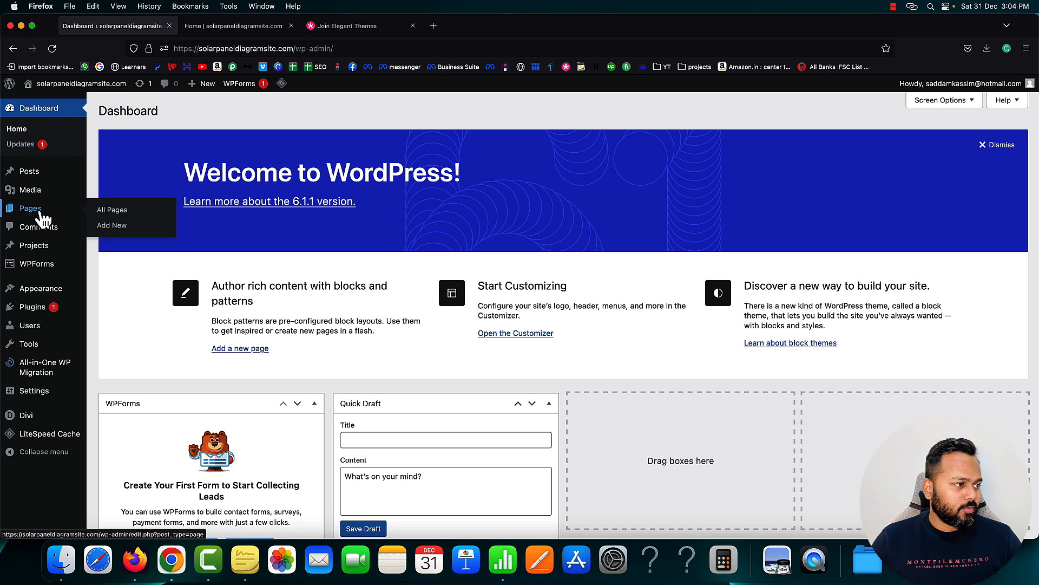
left_click(106, 212)
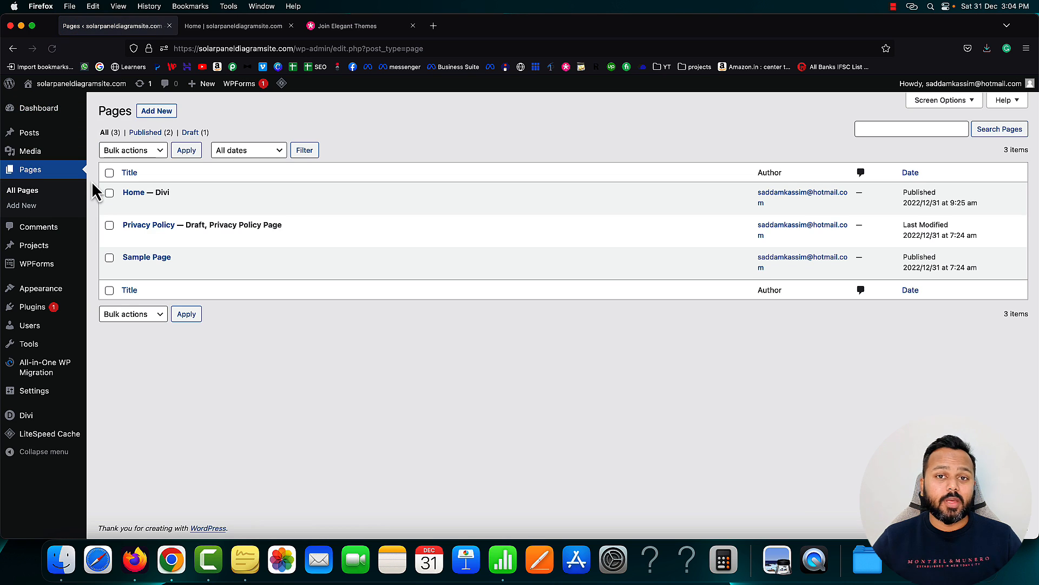
mouse_move(130, 210)
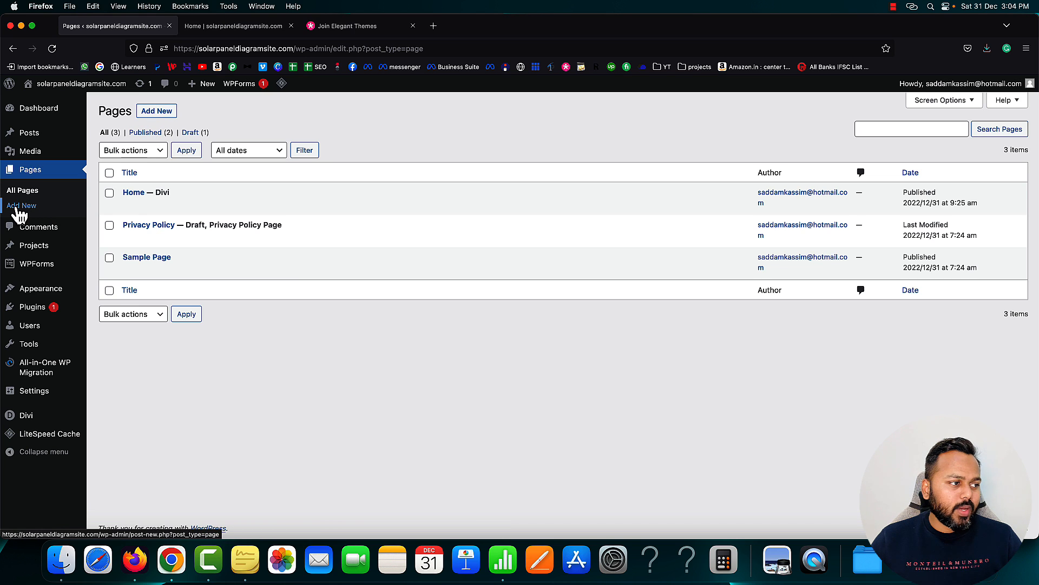
left_click(149, 112)
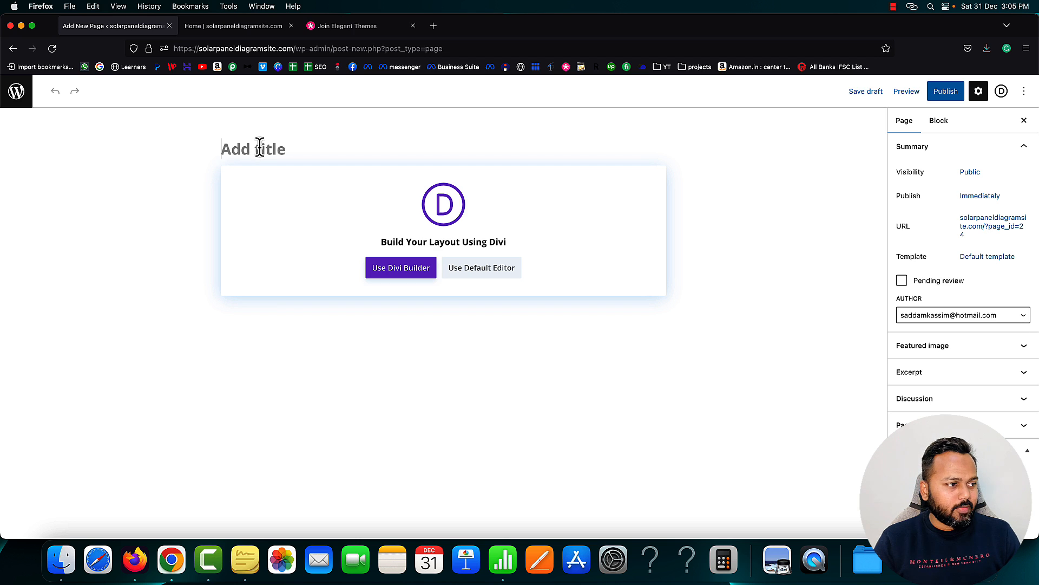
Title the new page 'Contact' and publish it
left_click(260, 146)
type("Contact")
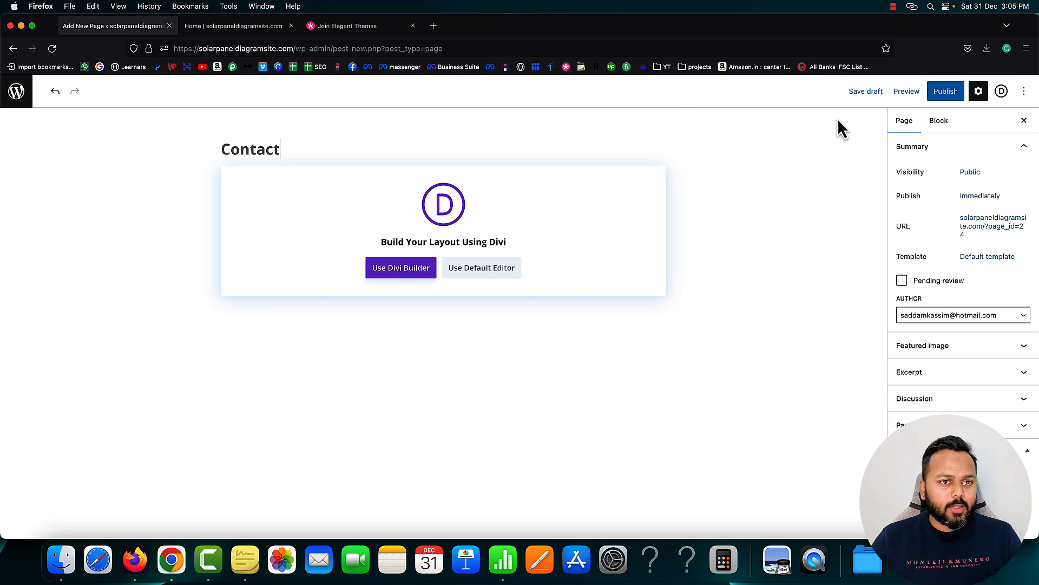
left_click(941, 96)
left_click(939, 92)
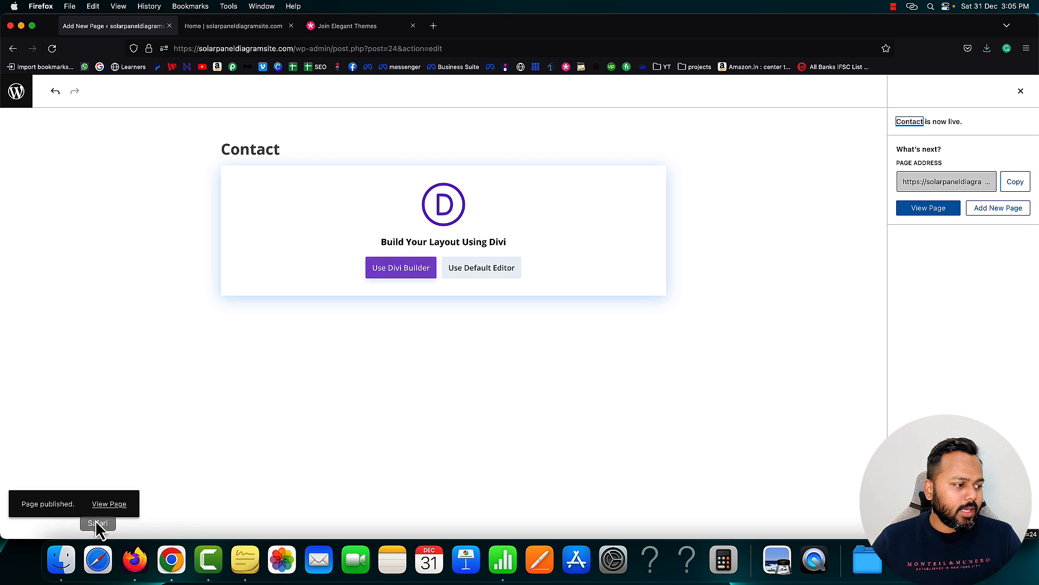
View the published Contact page in a new tab, then switch its editor to Divi Builder
right_click(109, 504)
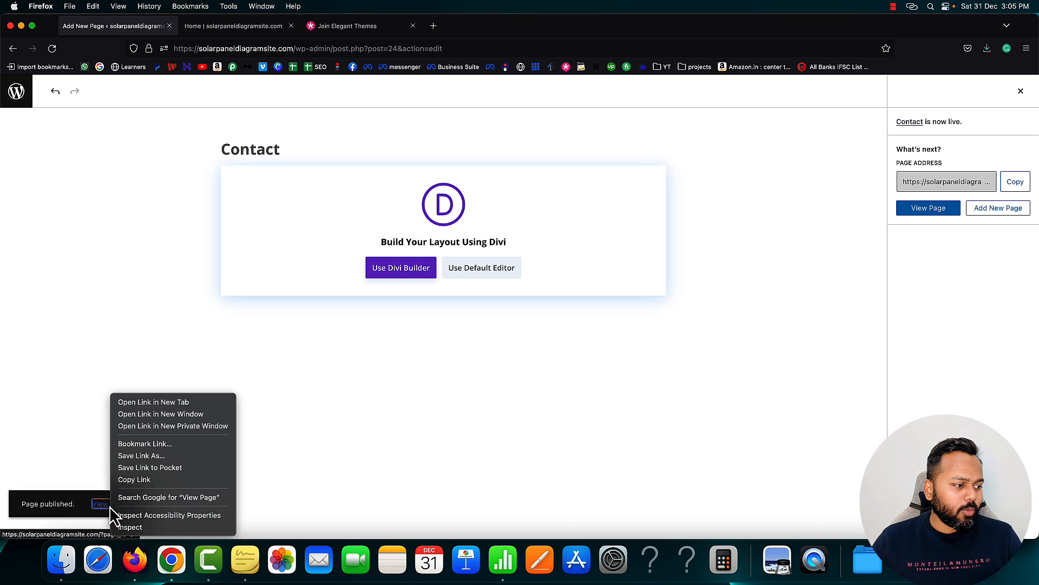
left_click(142, 402)
left_click(233, 26)
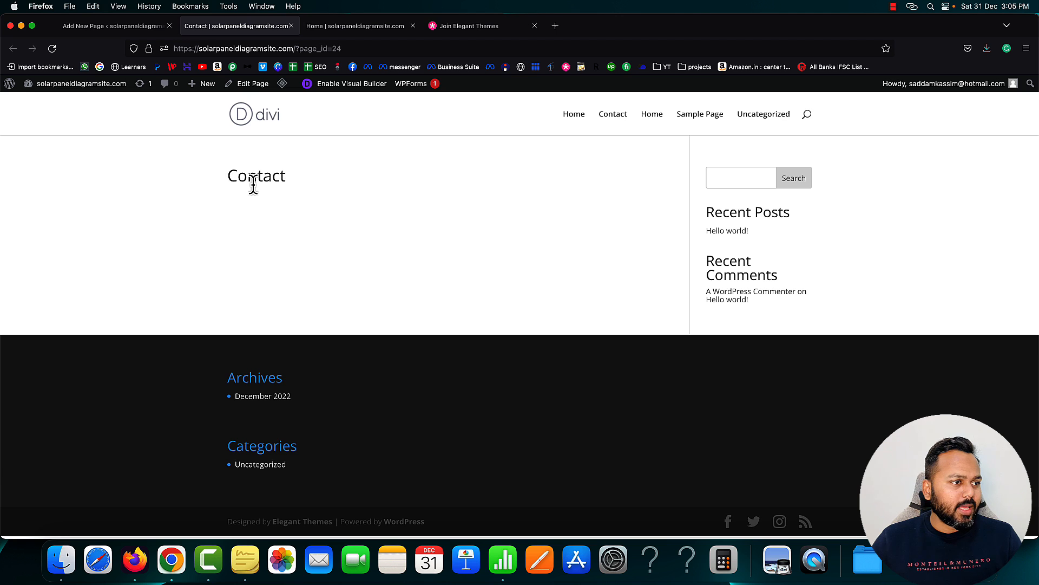
left_click(412, 26)
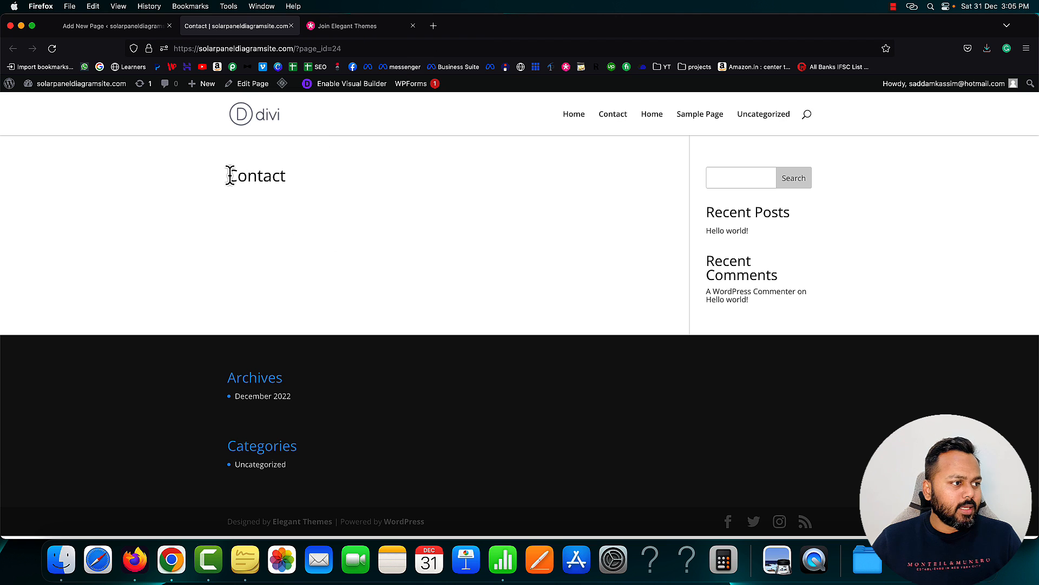
left_click_drag(227, 176, 285, 175)
left_click(114, 26)
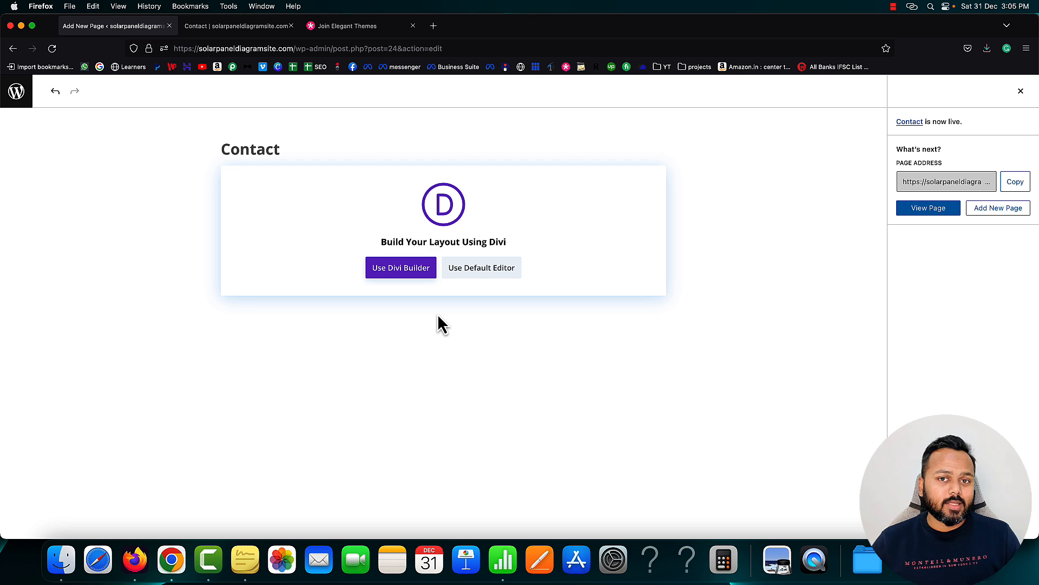
left_click(403, 273)
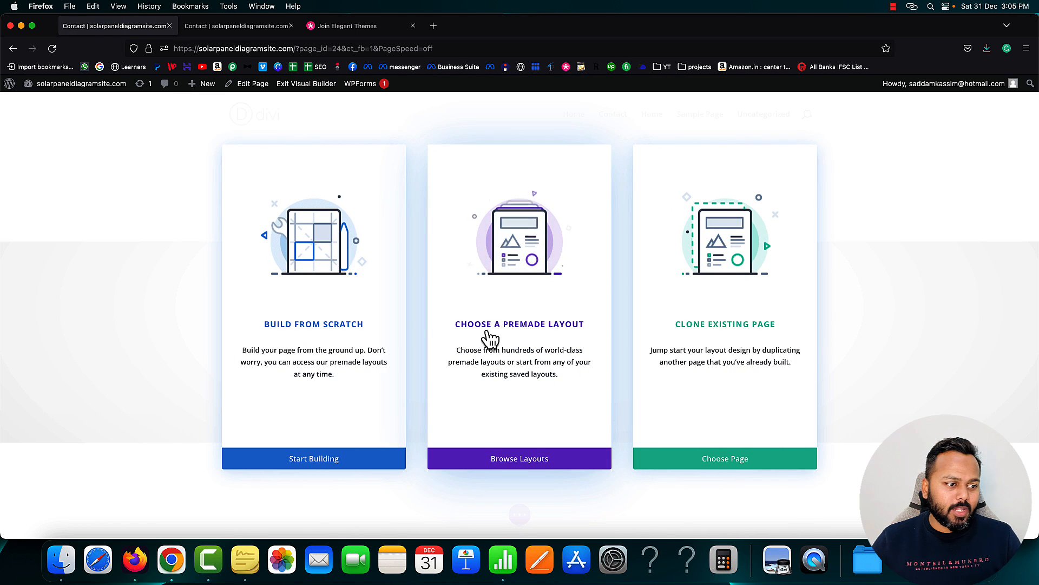
Filter premade layouts to Business, open the Corporate pack, and view its Contact layout demo
left_click(524, 459)
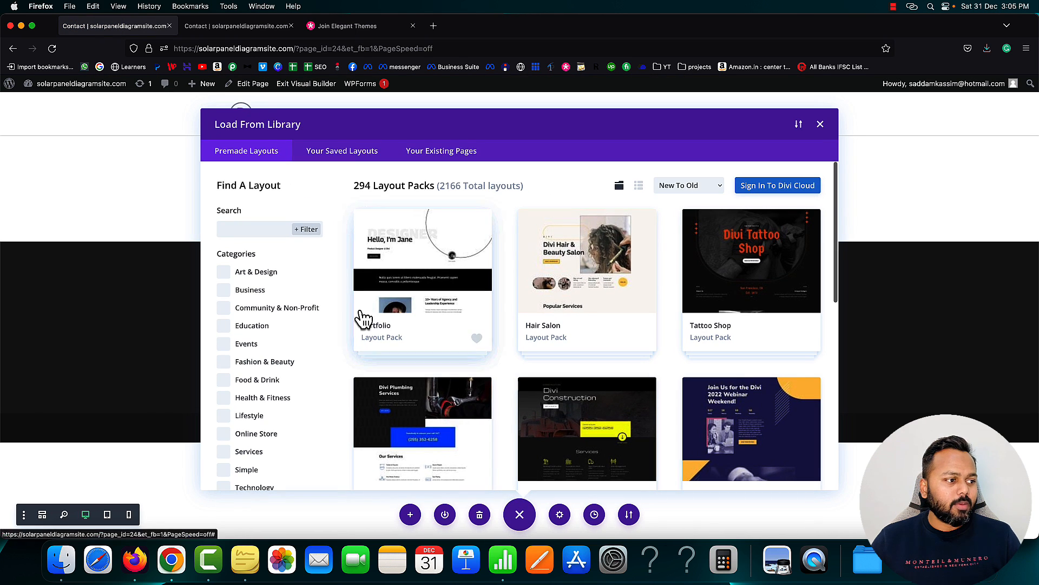
left_click(229, 290)
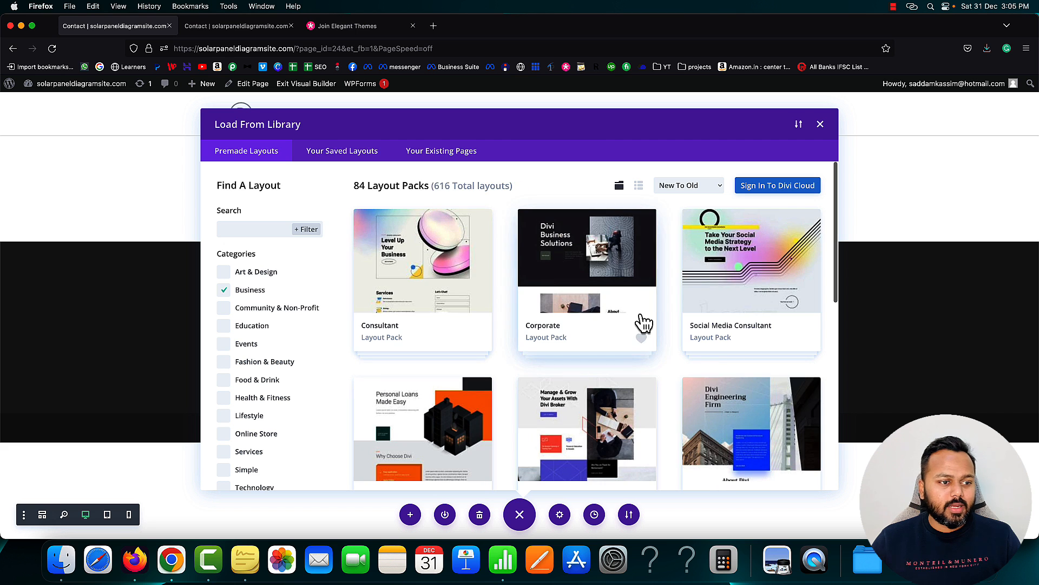
scroll(670, 312, "down", 10)
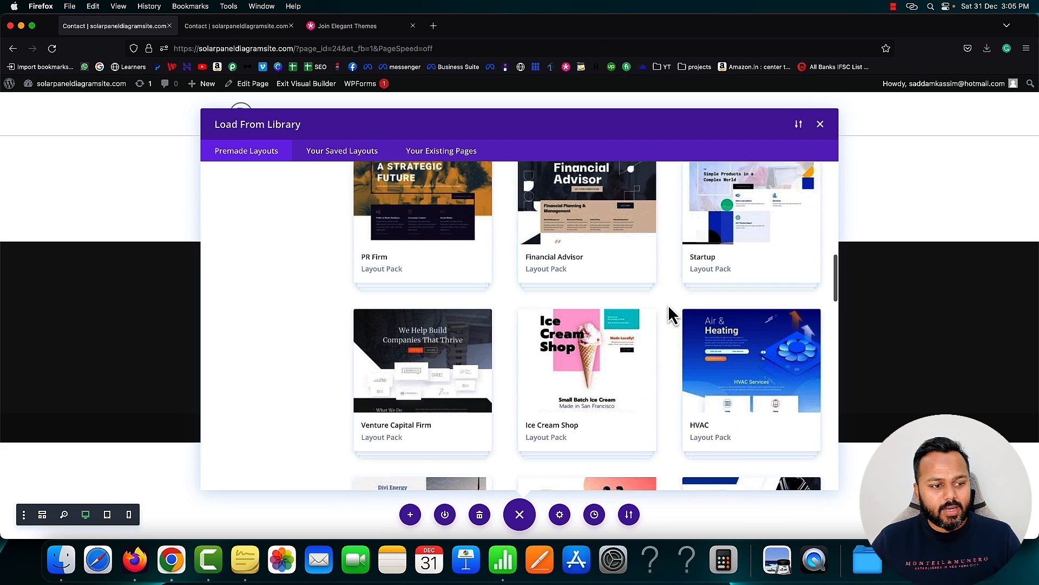
scroll(669, 339, "up", 3)
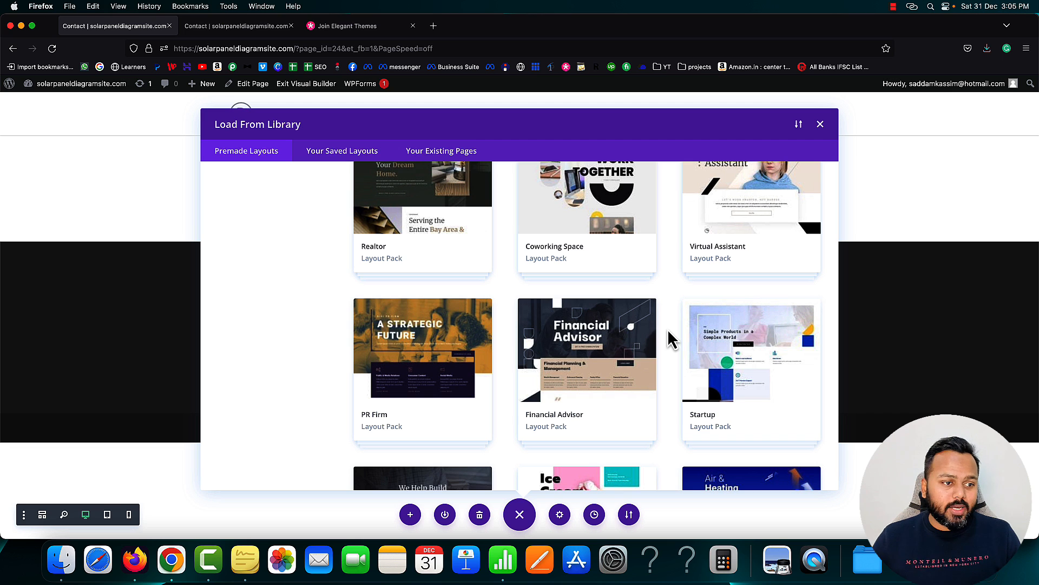
scroll(667, 329, "up", 5)
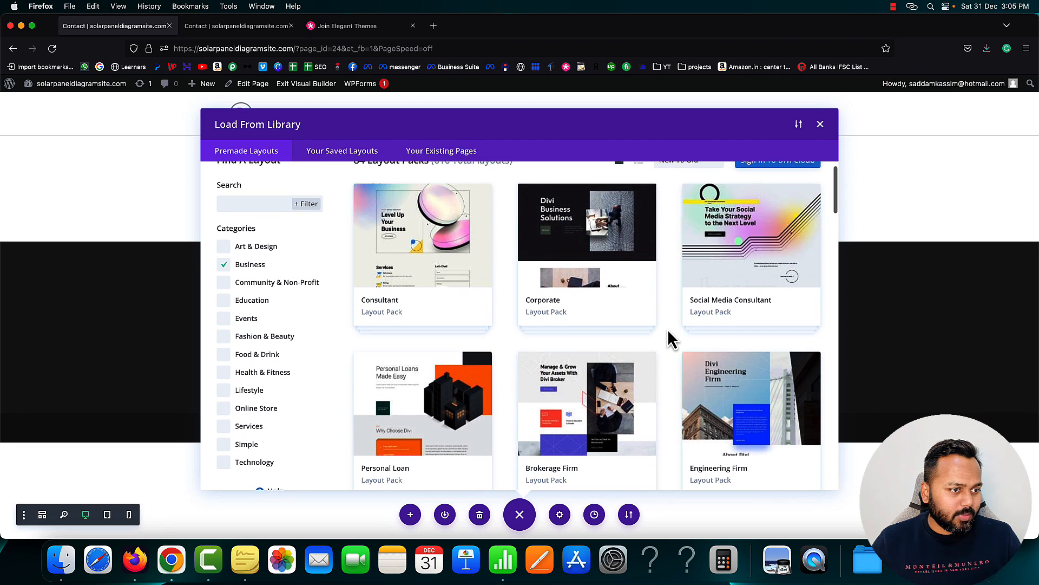
left_click(639, 299)
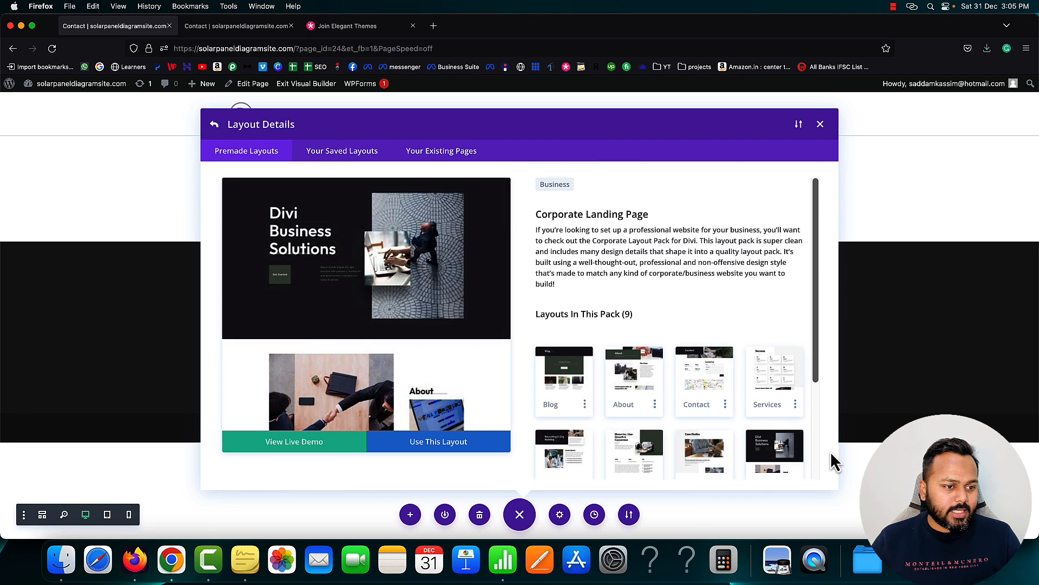
scroll(739, 365, "down", 2)
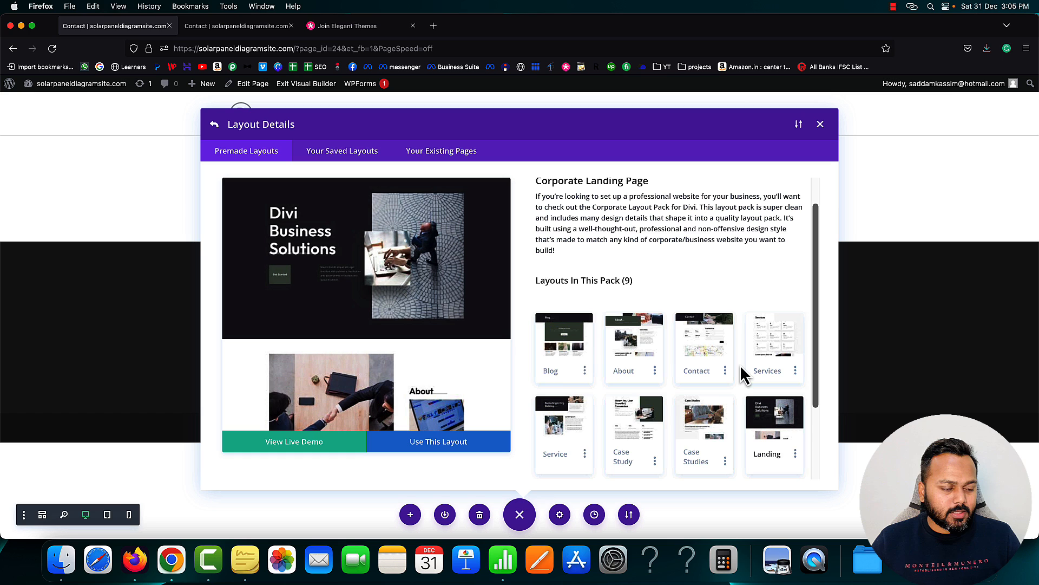
left_click(694, 346)
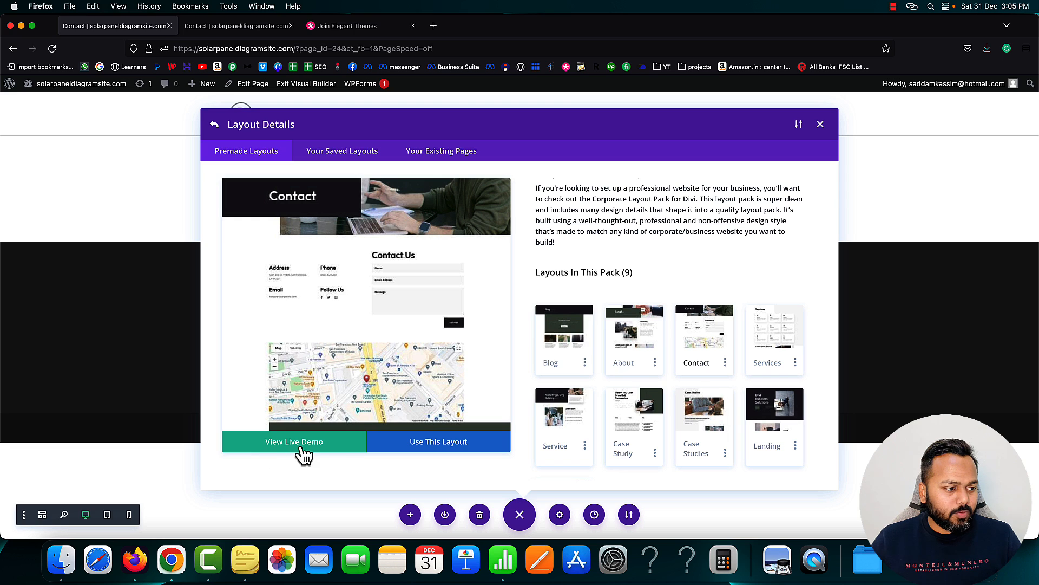
left_click(277, 449)
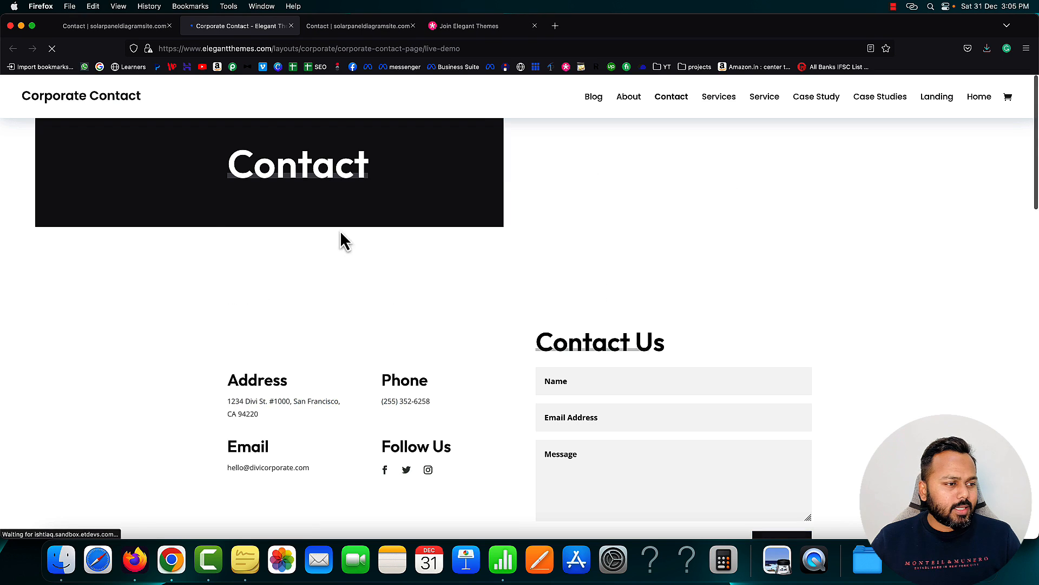
Scroll through the Corporate Contact live demo, then close it to return to the layout details
scroll(545, 257, "down", 10)
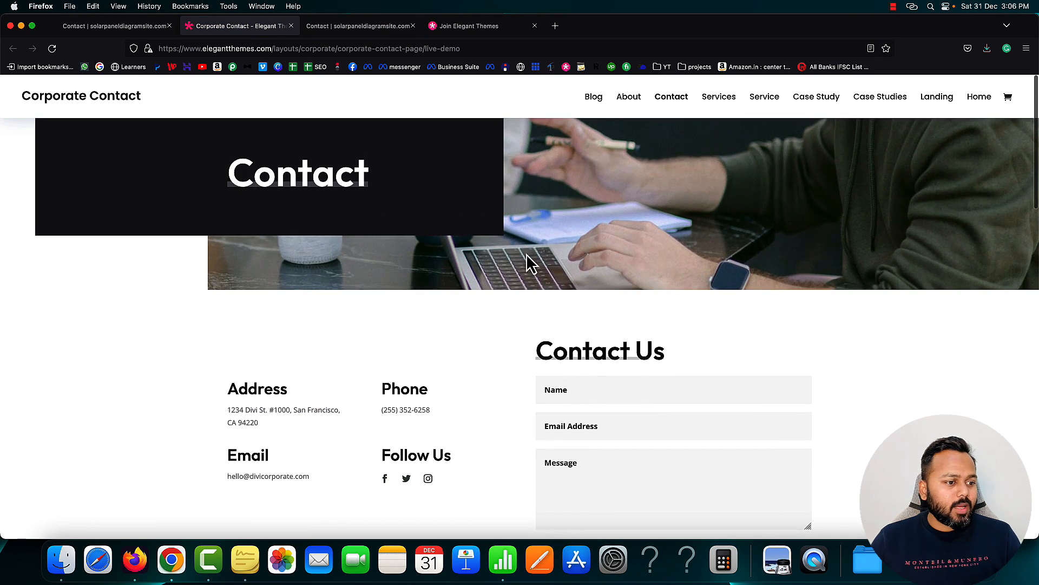
scroll(531, 252, "down", 8)
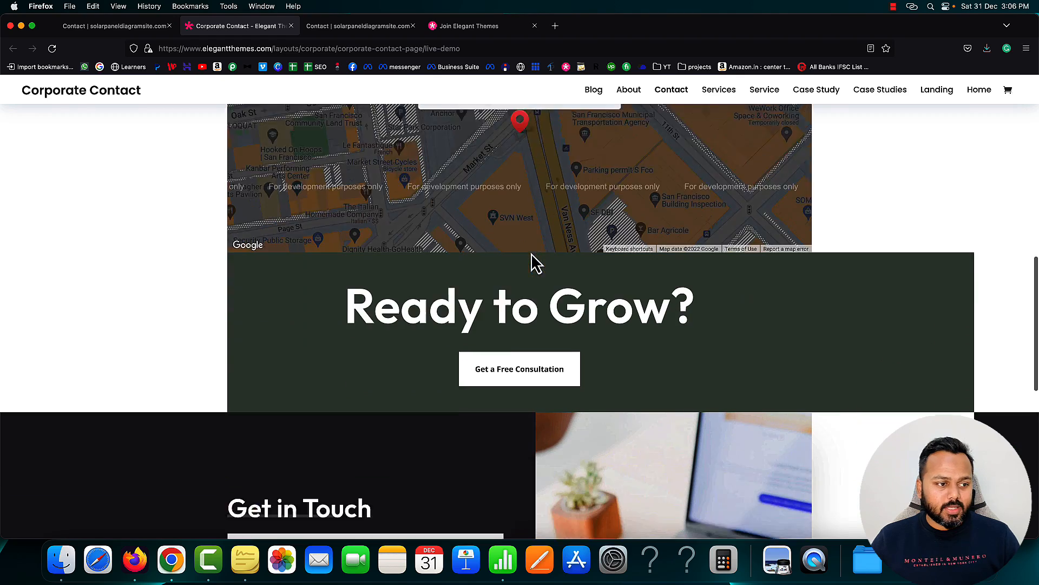
scroll(531, 252, "up", 15)
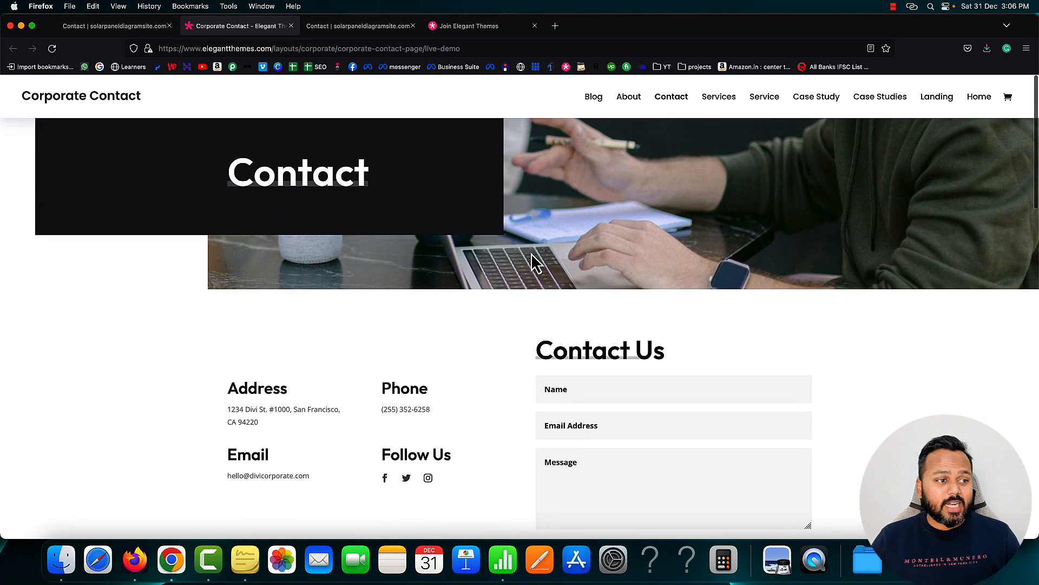
left_click(290, 25)
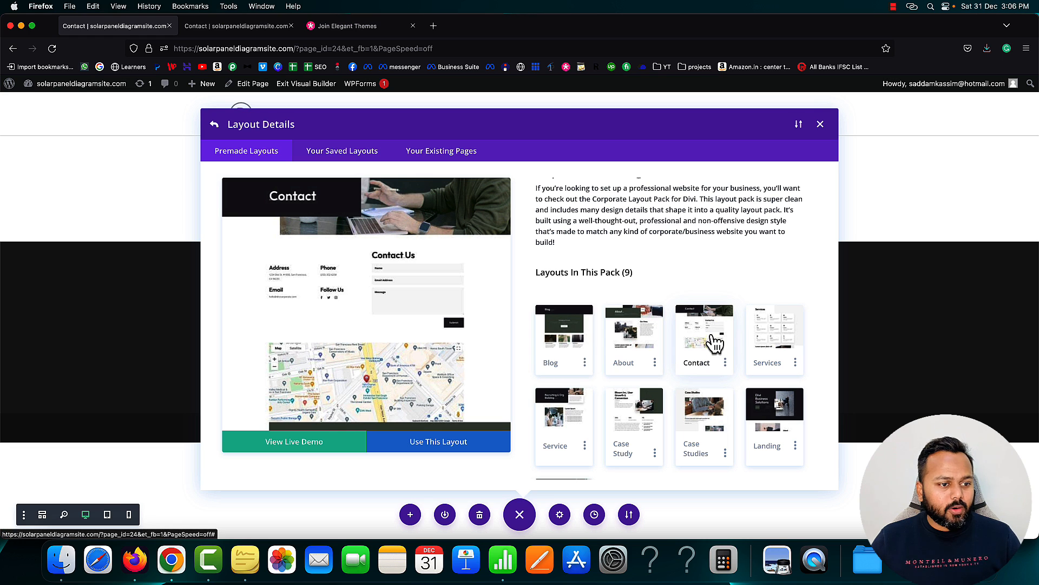
Apply the Corporate Contact layout with header, contact form and map to the Contact page
left_click(434, 441)
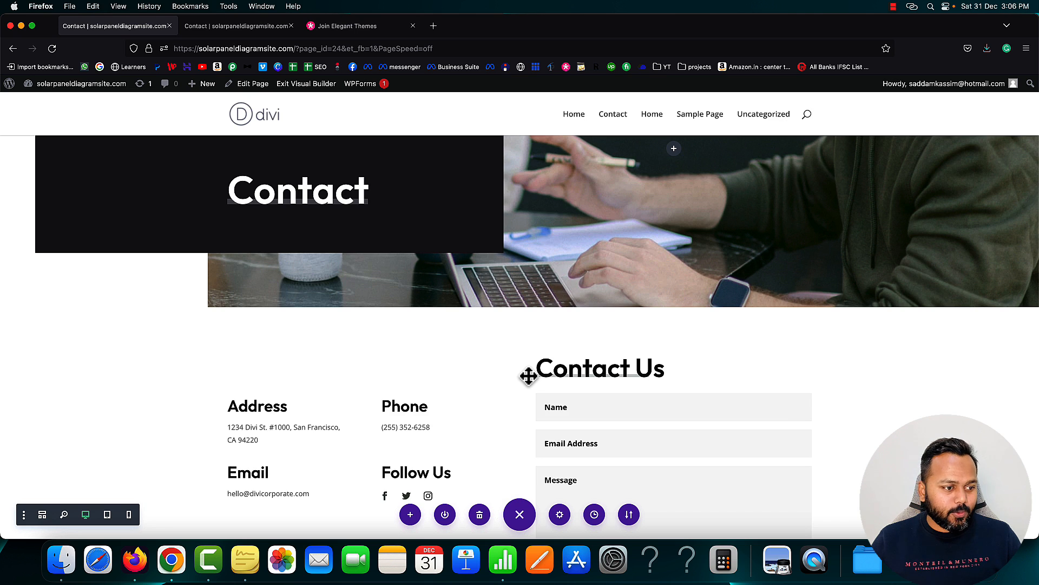
scroll(528, 376, "down", 5)
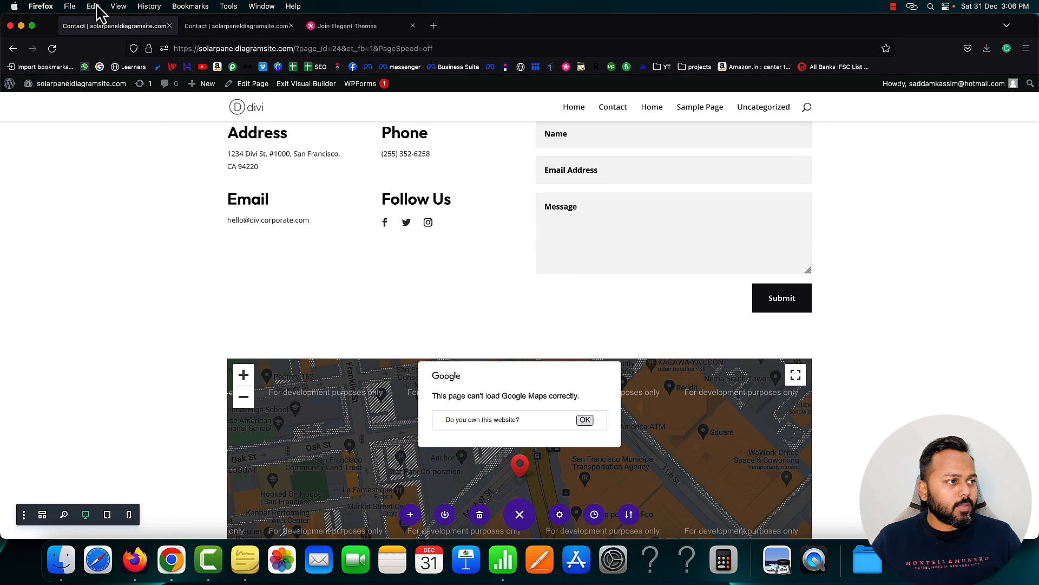
left_click(225, 27)
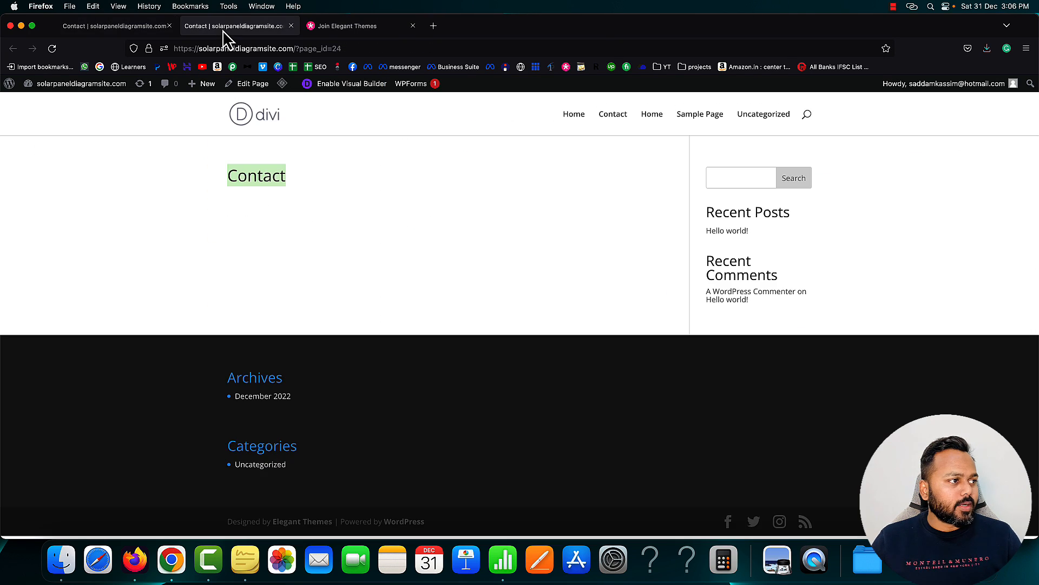
Reload the live Contact page and review its address, phone, email and Contact Us form
left_click(51, 50)
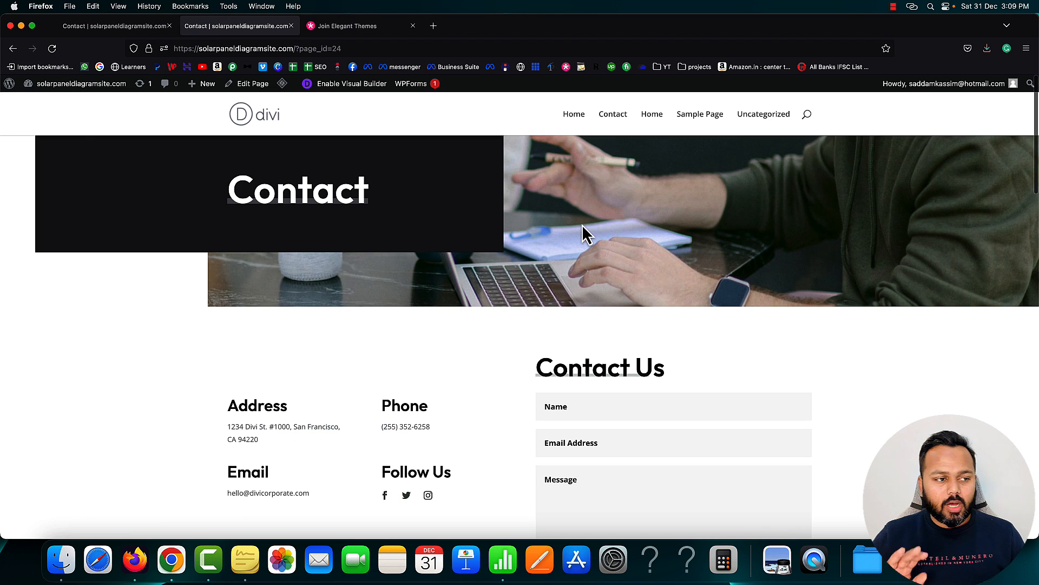
scroll(583, 224, "down", 8)
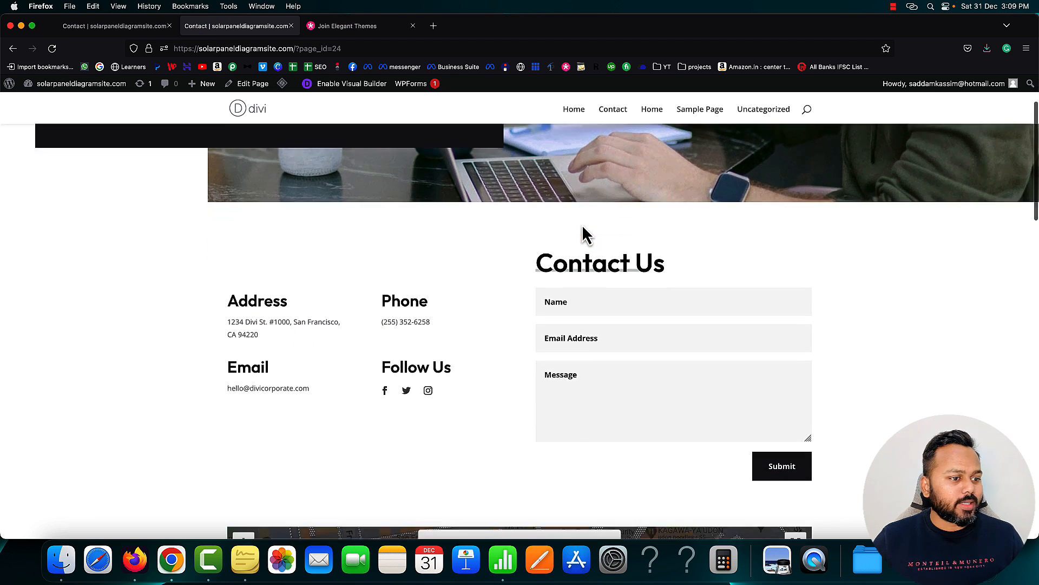
scroll(583, 224, "down", 2)
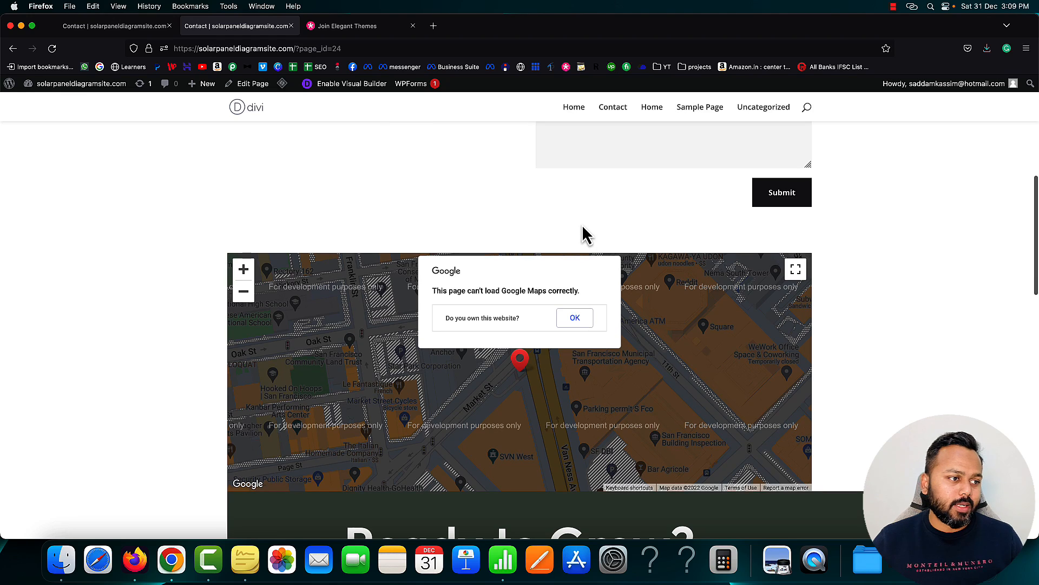
scroll(585, 227, "down", 2)
scroll(583, 226, "down", 6)
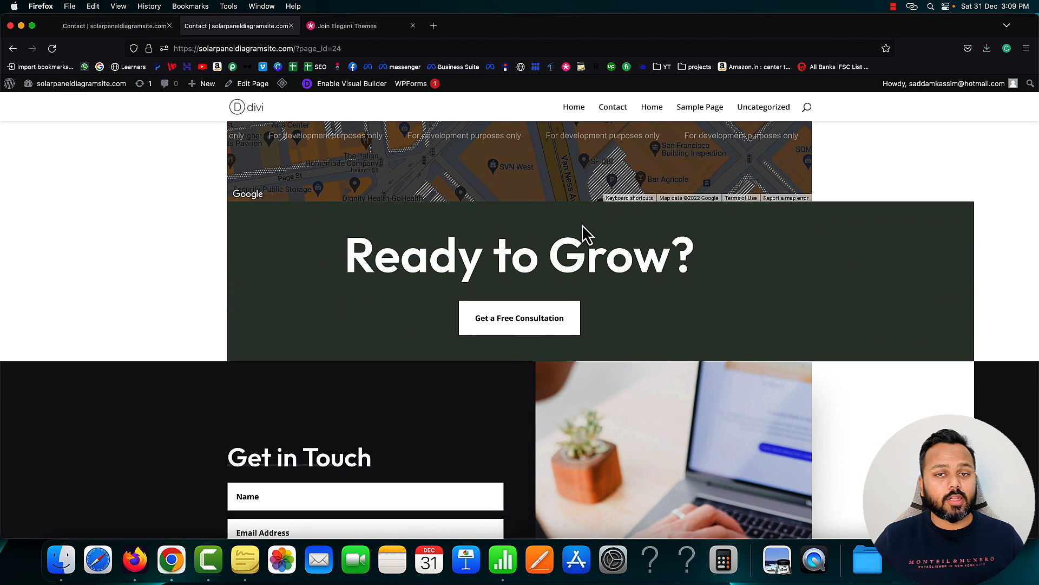
scroll(583, 224, "up", 15)
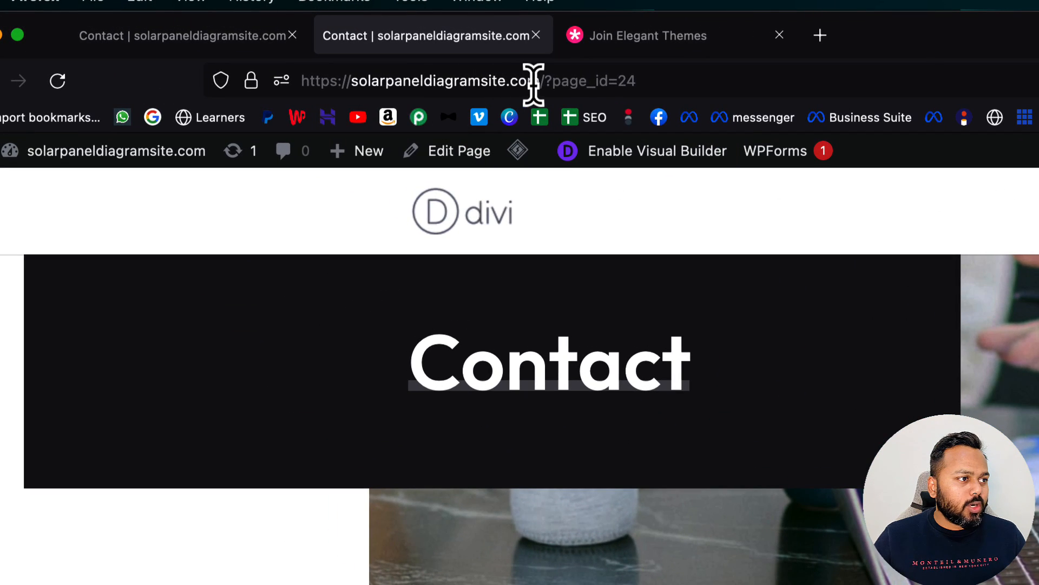
Remove /?page_id=24 from the address to load the site root with the 'Hello world!' post
left_click_drag(540, 81, 645, 84)
key("BackSpace")
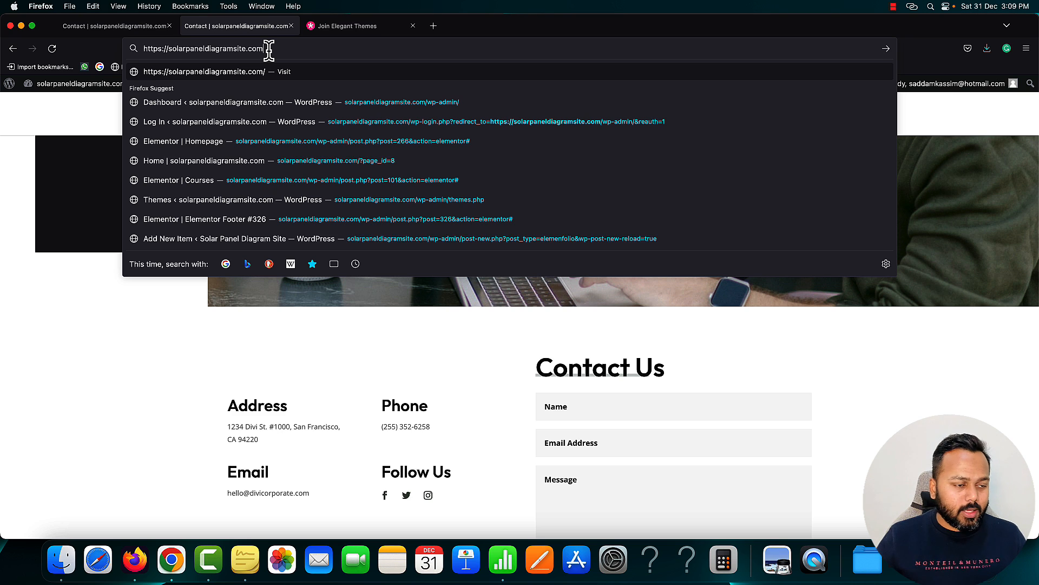
key("Return")
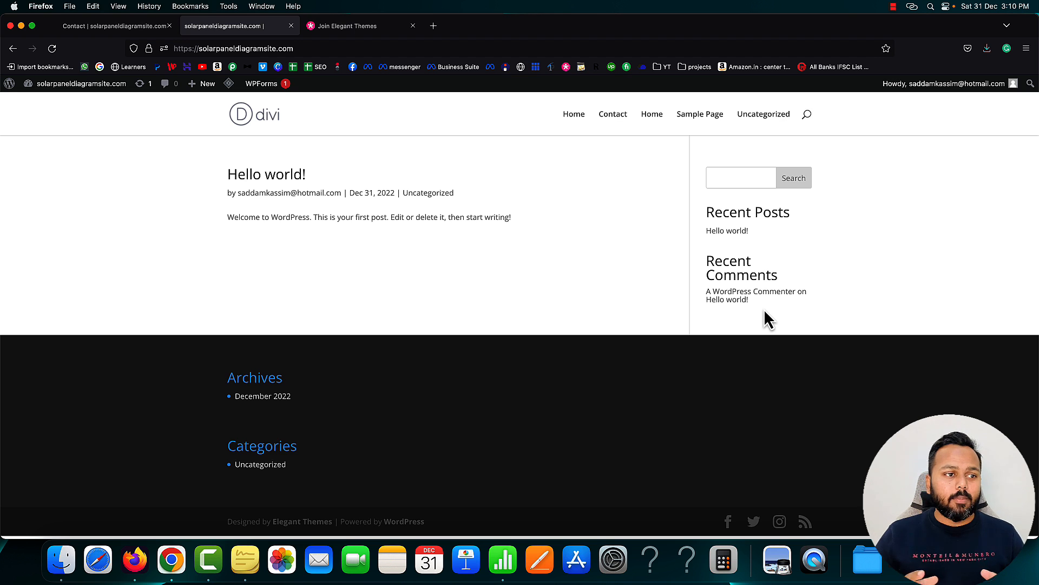
Compare the Air & Heating Home page against the site's current front page
left_click(651, 114)
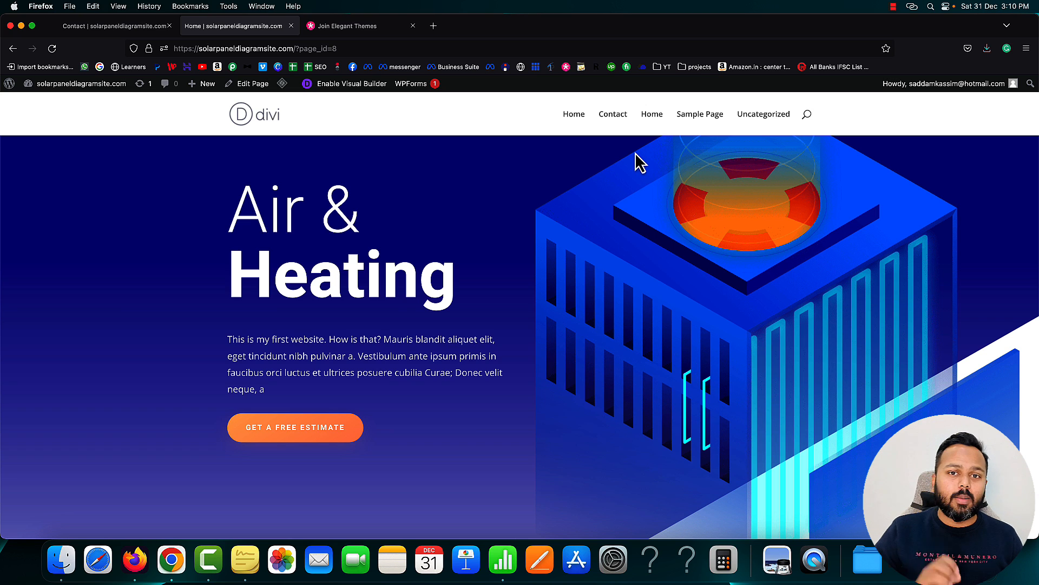
left_click(242, 115)
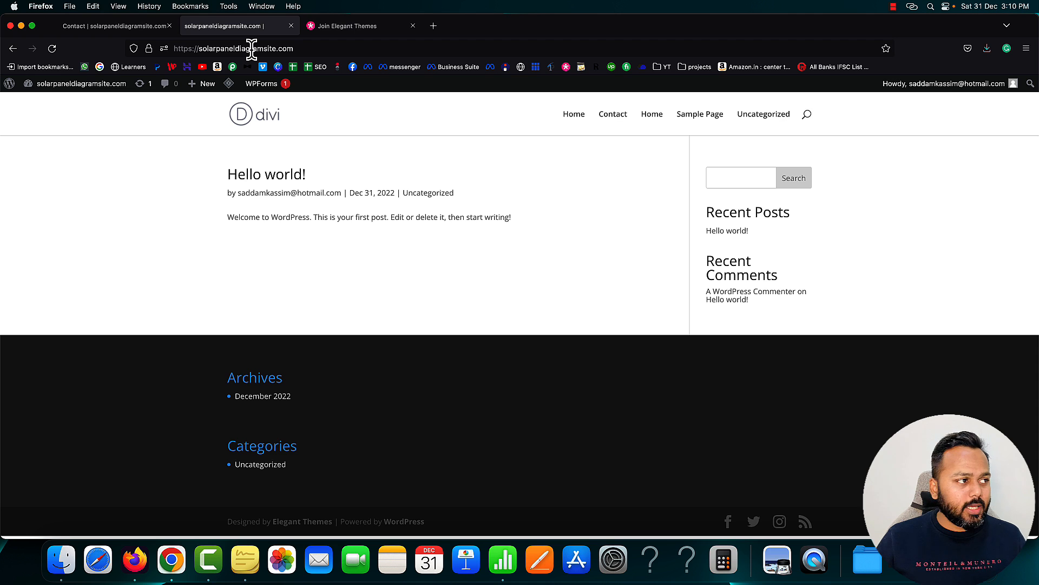
left_click(135, 27)
left_click(214, 26)
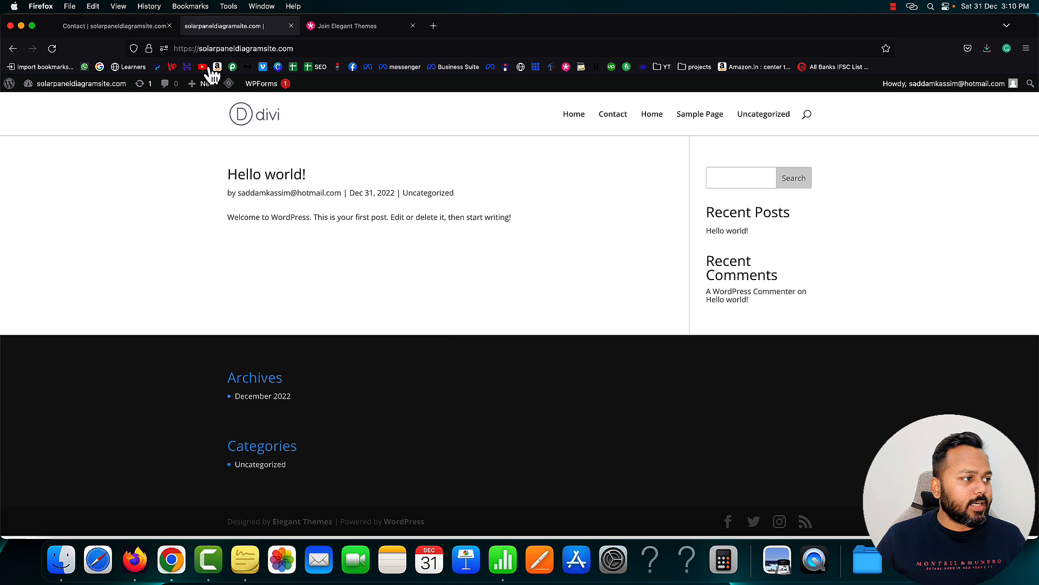
Open the WordPress Dashboard in a new tab placed beside the site page
right_click(60, 97)
left_click(83, 107)
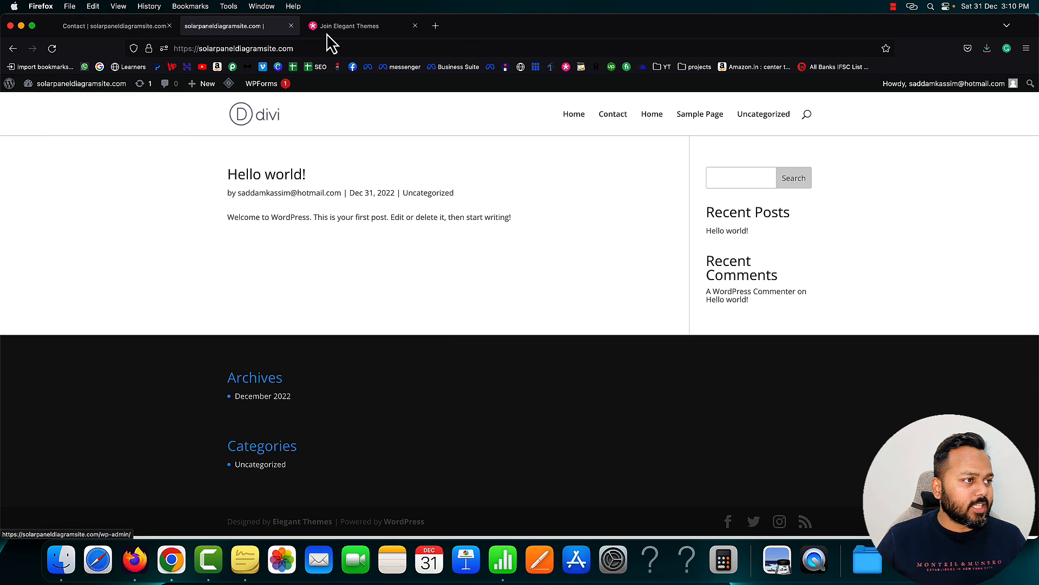
left_click_drag(336, 28, 216, 33)
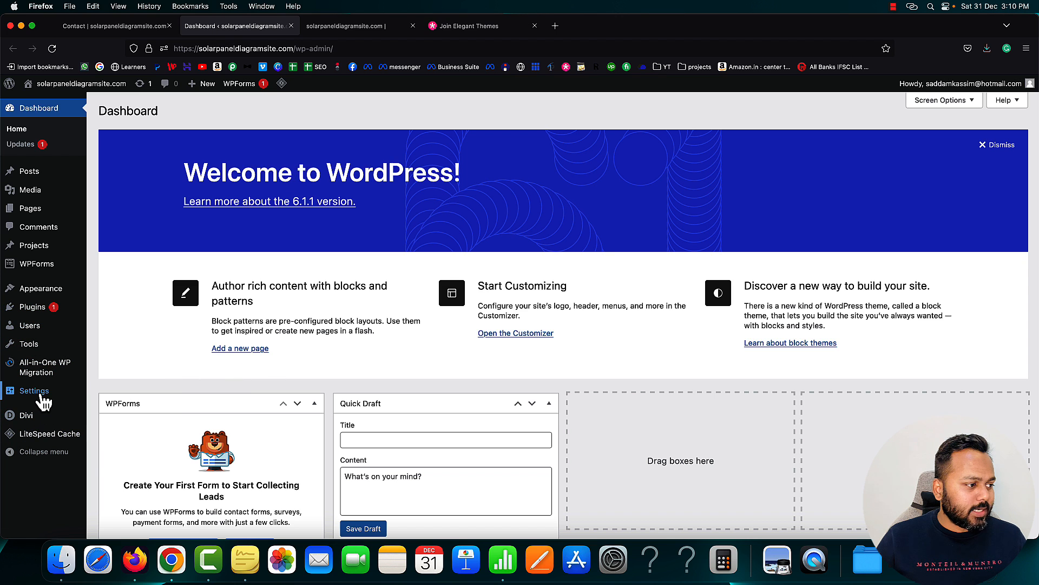
Go to Settings > Reading and check what the front page currently displays
mouse_move(41, 399)
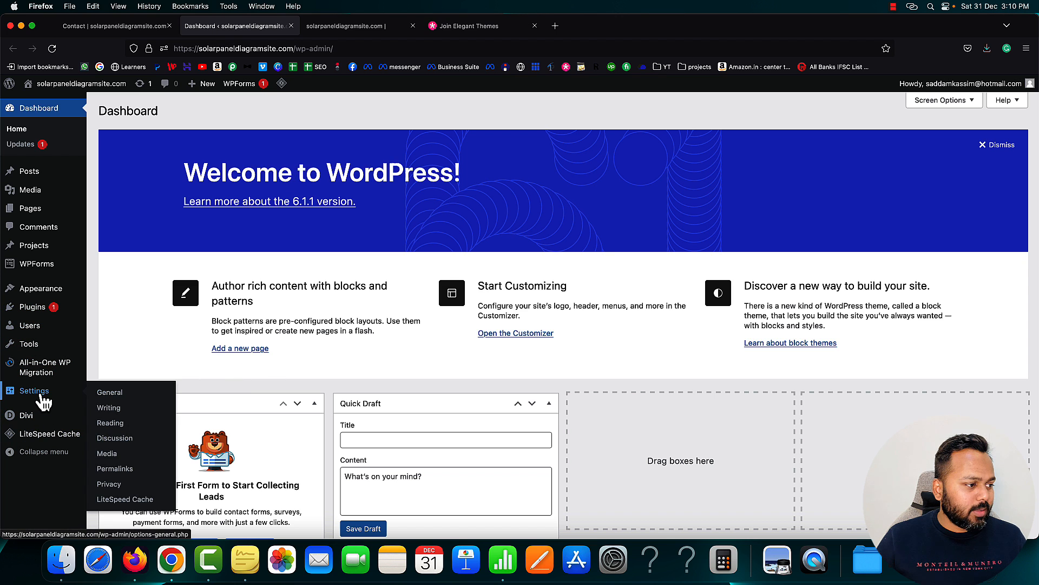
left_click(111, 422)
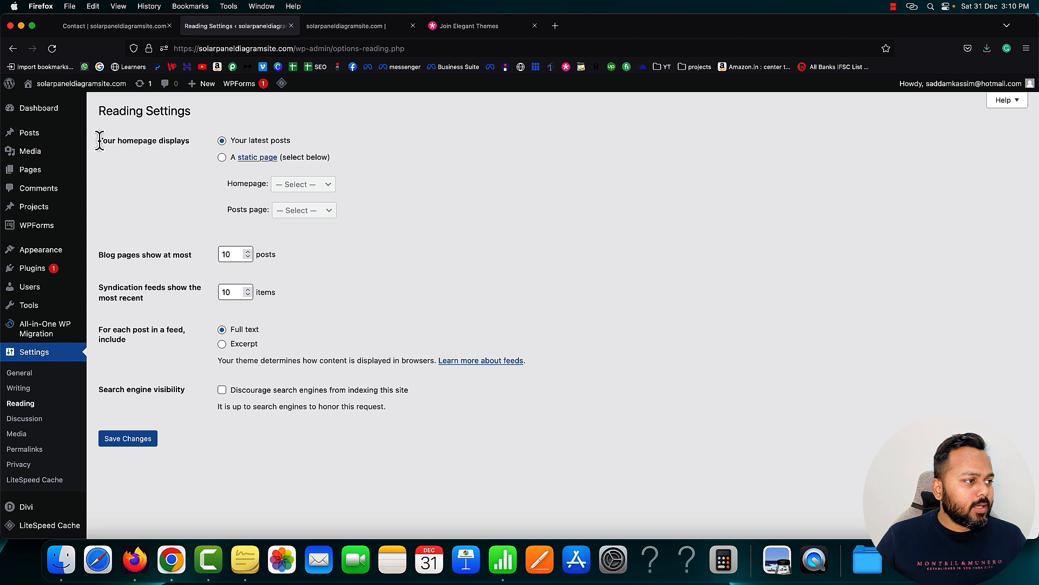
left_click_drag(100, 140, 191, 145)
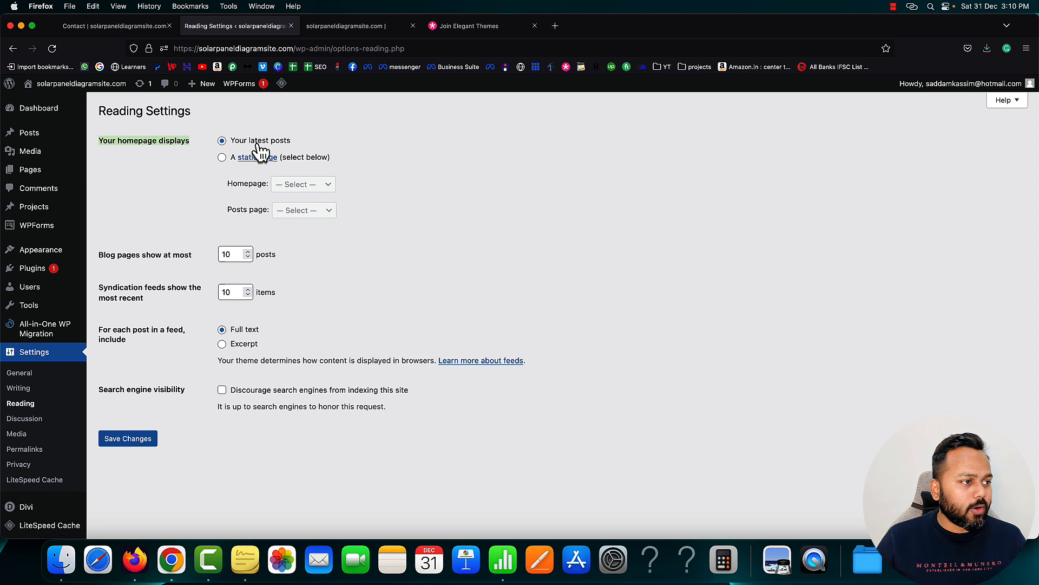
left_click(340, 31)
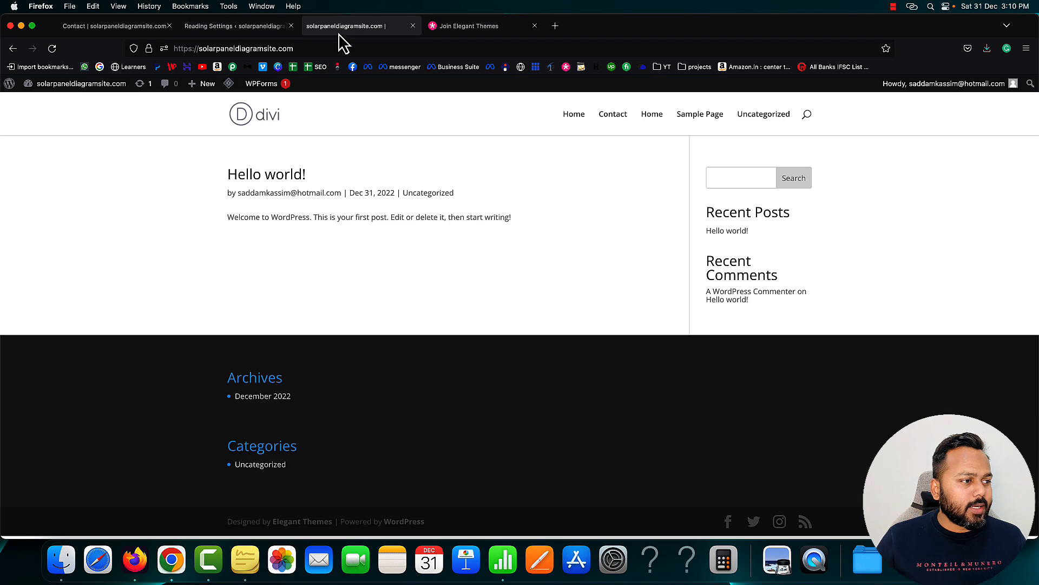
left_click(230, 28)
Set the homepage to the static page 'Home' and save the Reading settings
left_click(222, 158)
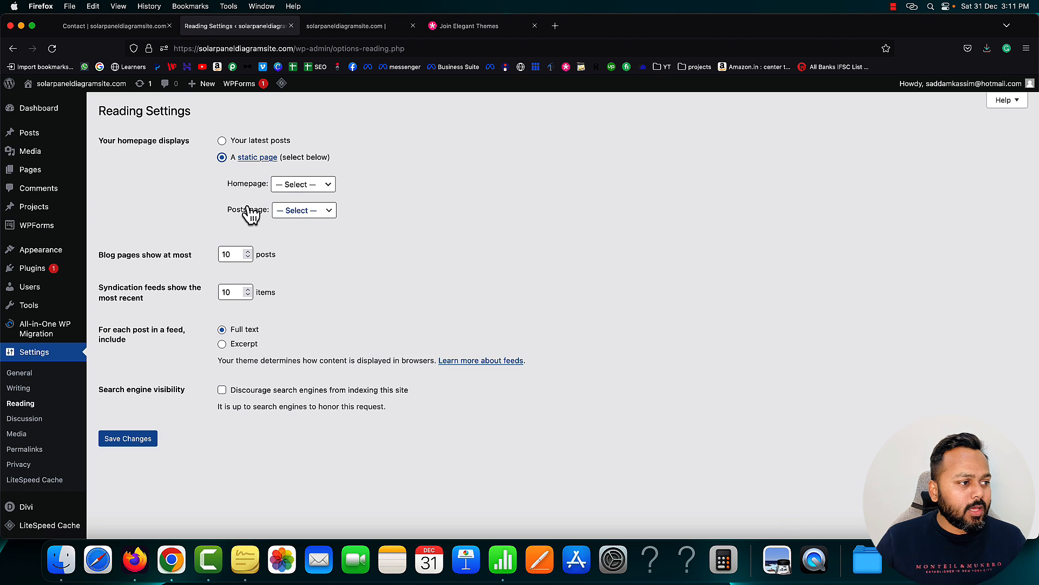
left_click(307, 186)
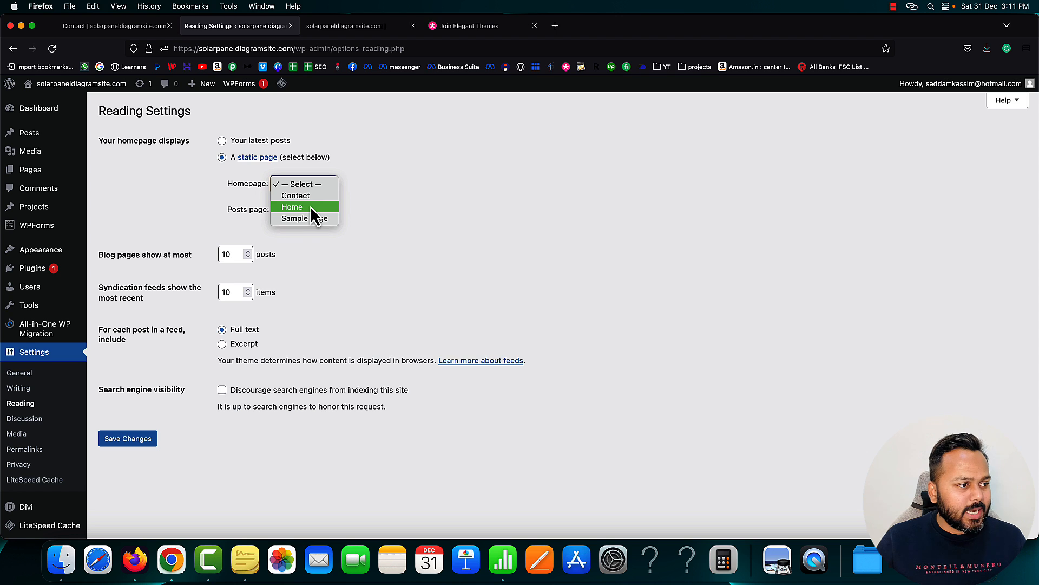
left_click(310, 207)
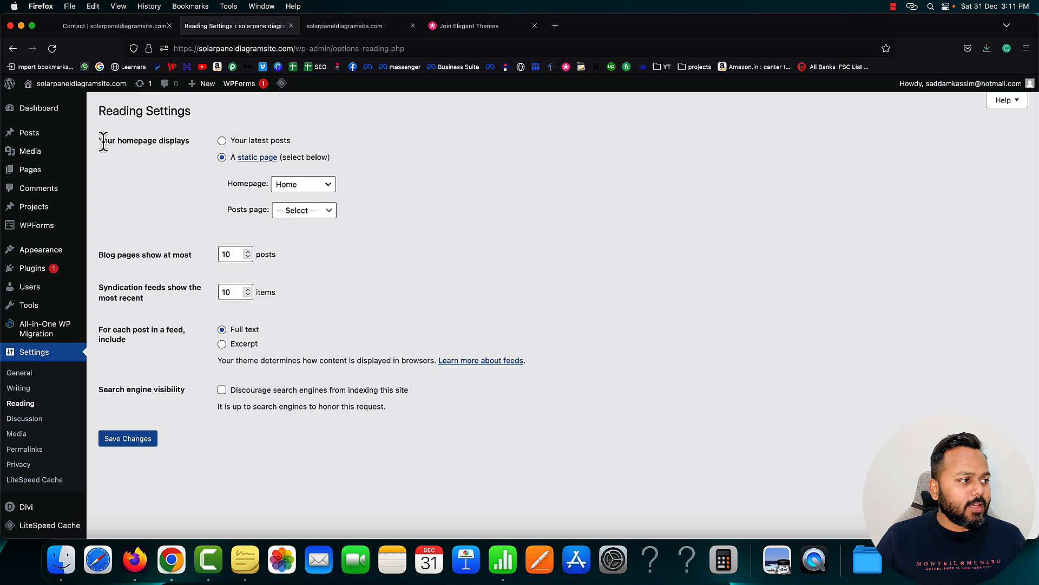
left_click_drag(101, 142, 174, 142)
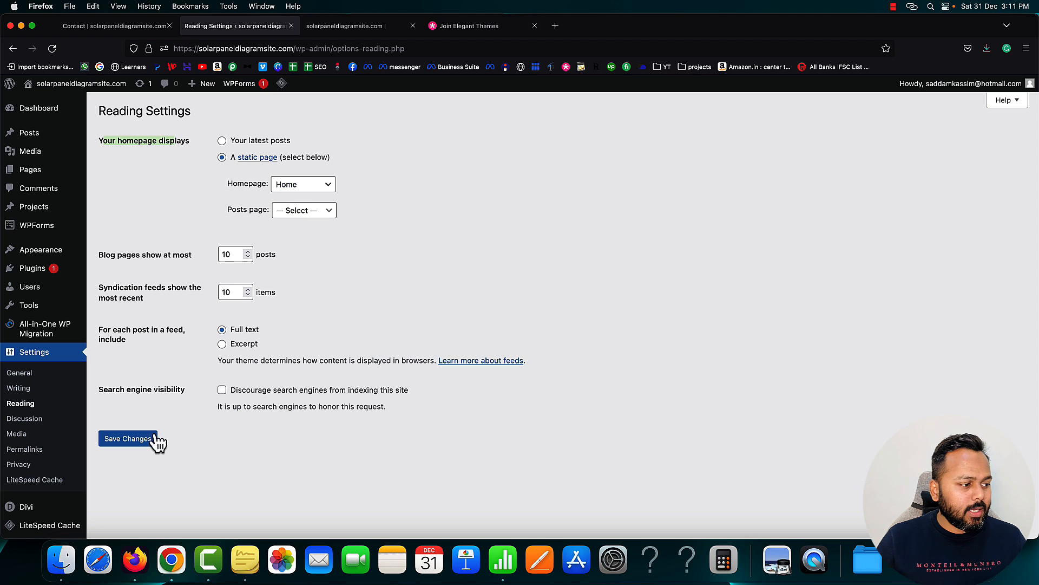
left_click(137, 442)
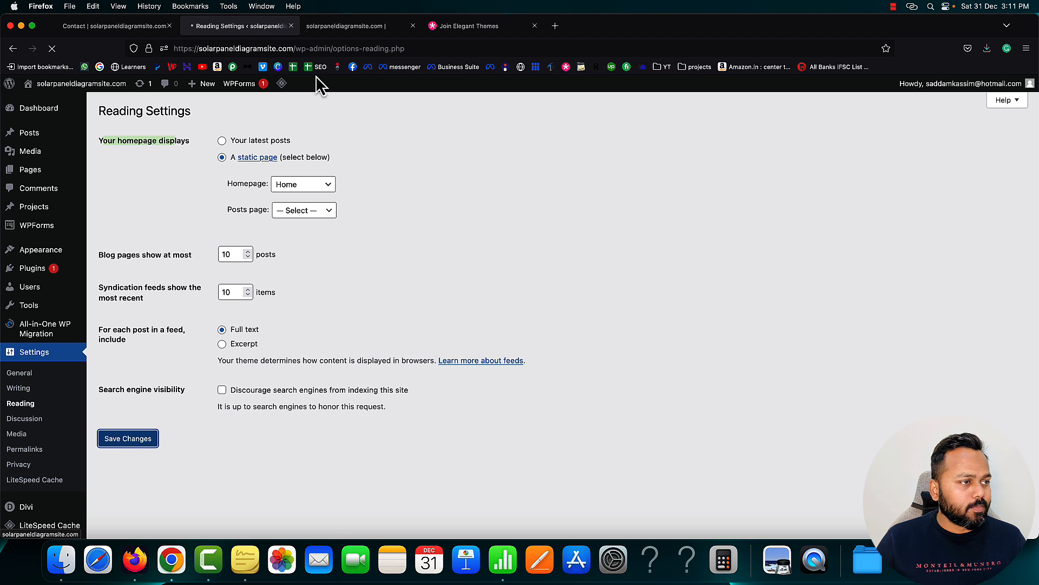
left_click(351, 27)
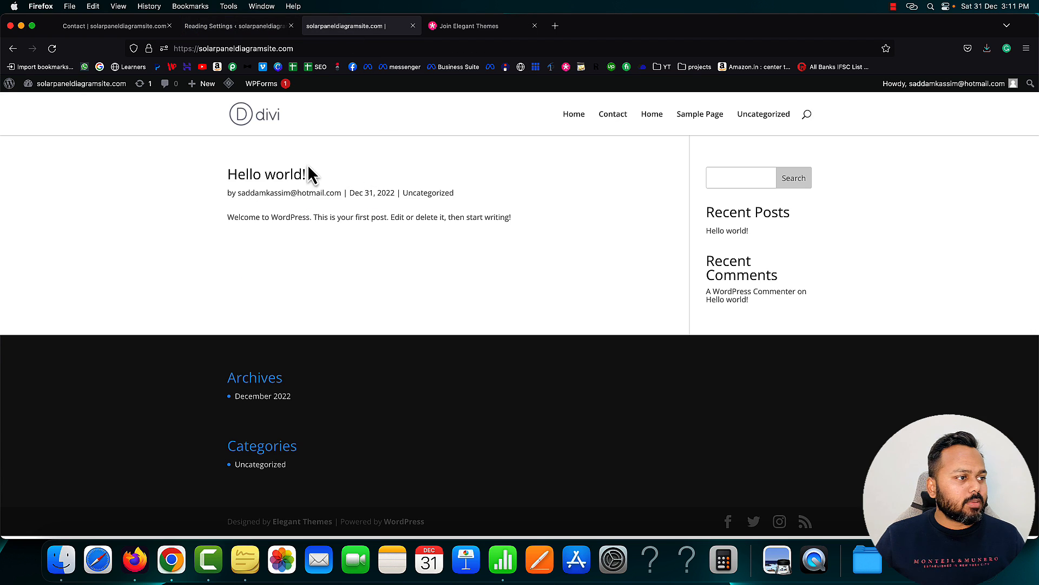
Reload the homepage and purge the site cache so the Air & Heating layout appears
left_click(303, 48)
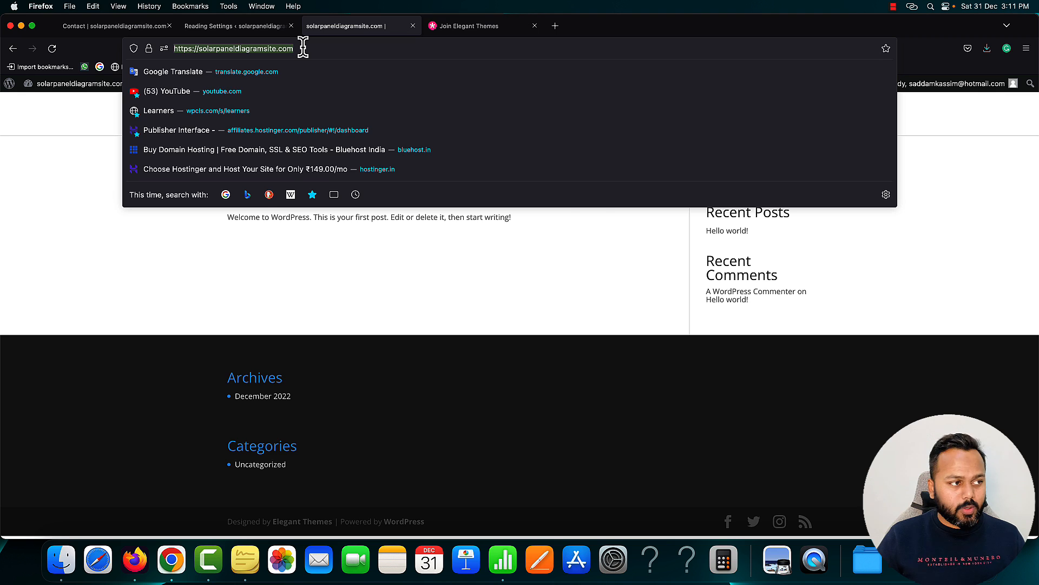
key("Return")
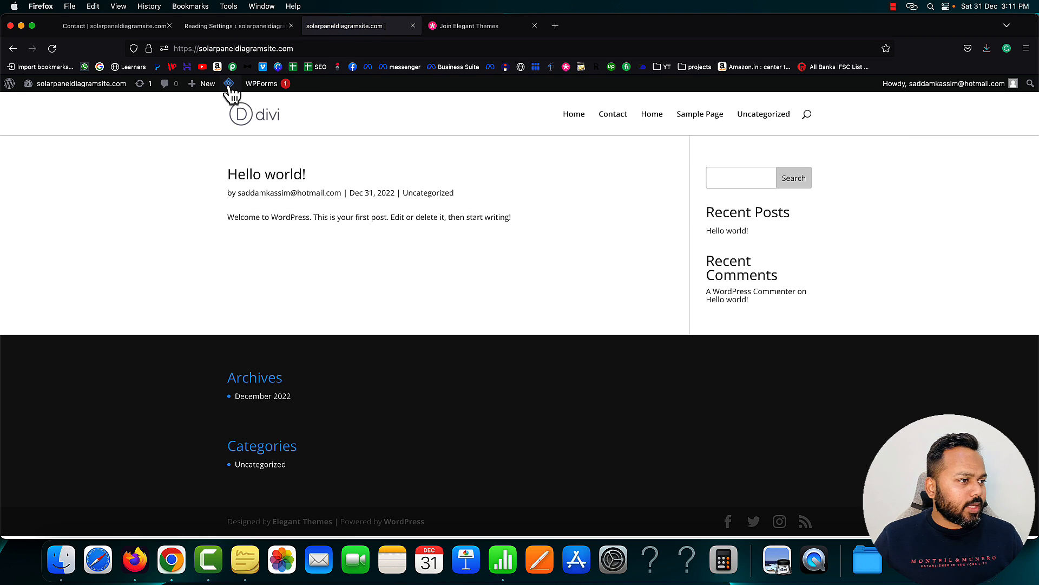
mouse_move(230, 85)
left_click(242, 140)
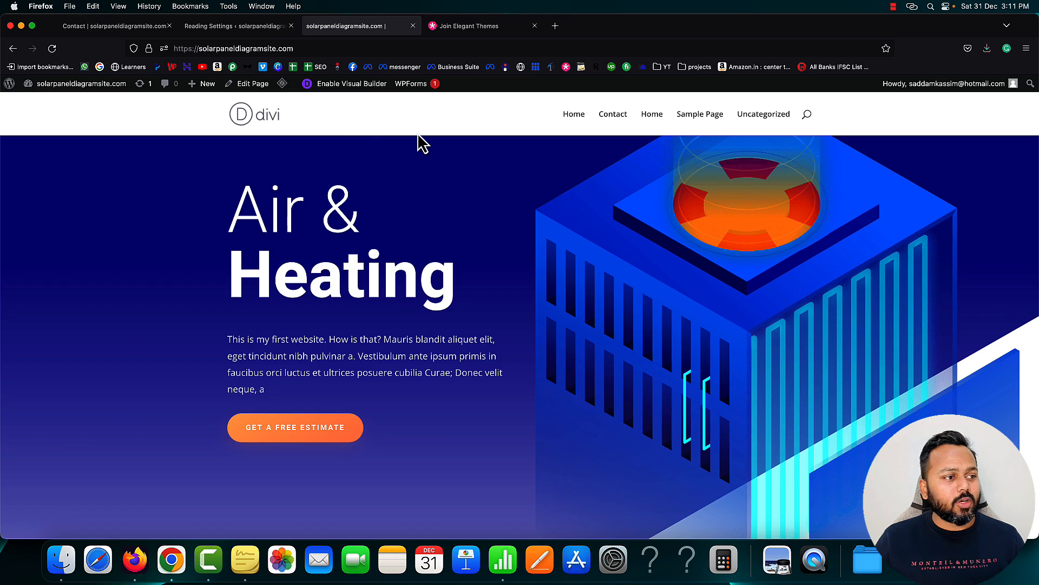
scroll(421, 144, "down", 15)
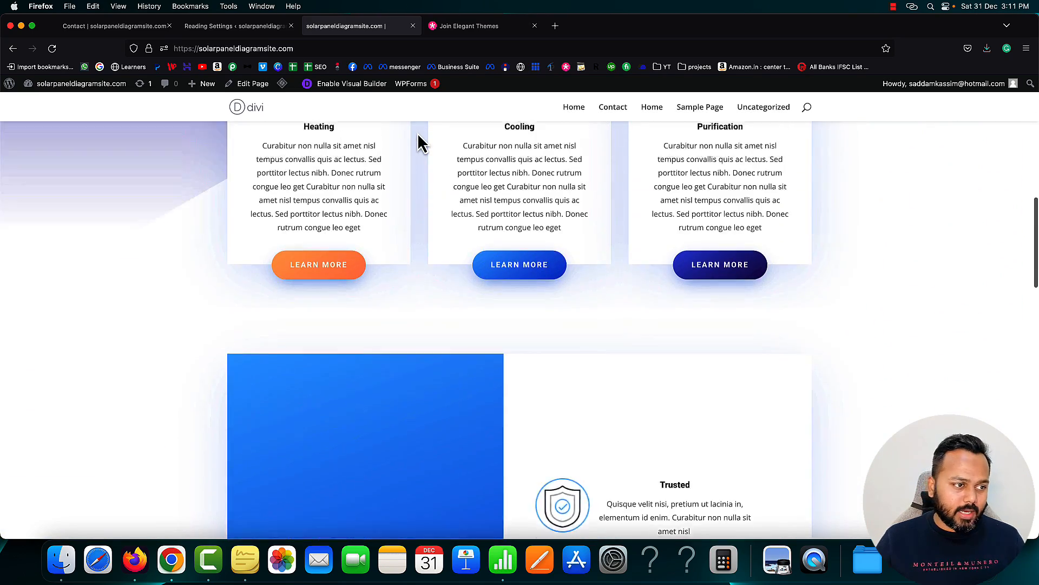
scroll(421, 144, "up", 15)
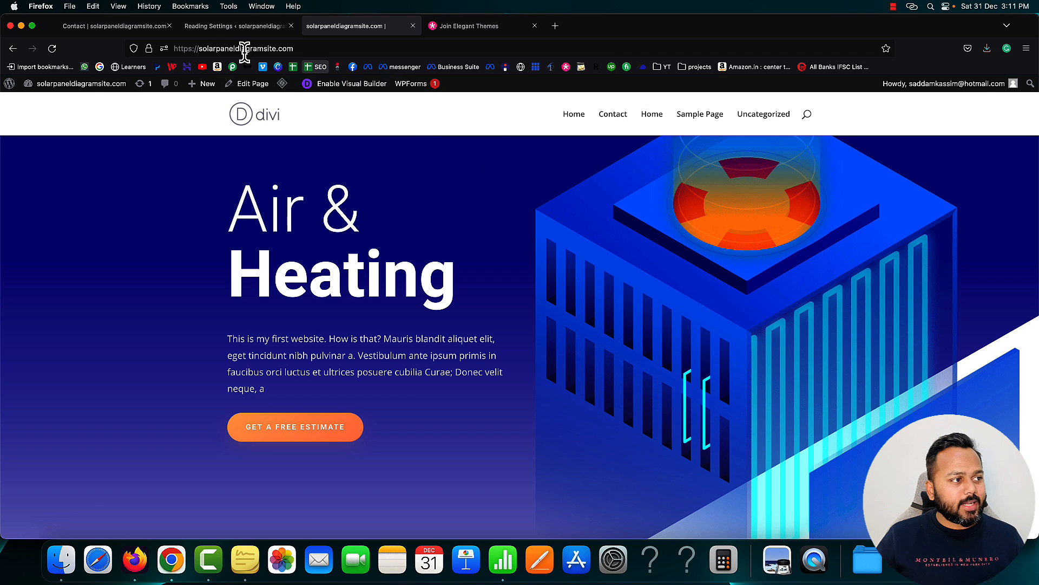
Cross-check the Reading Settings against the live homepage showing the static Home page
left_click(230, 26)
scroll(157, 366, "down", 1)
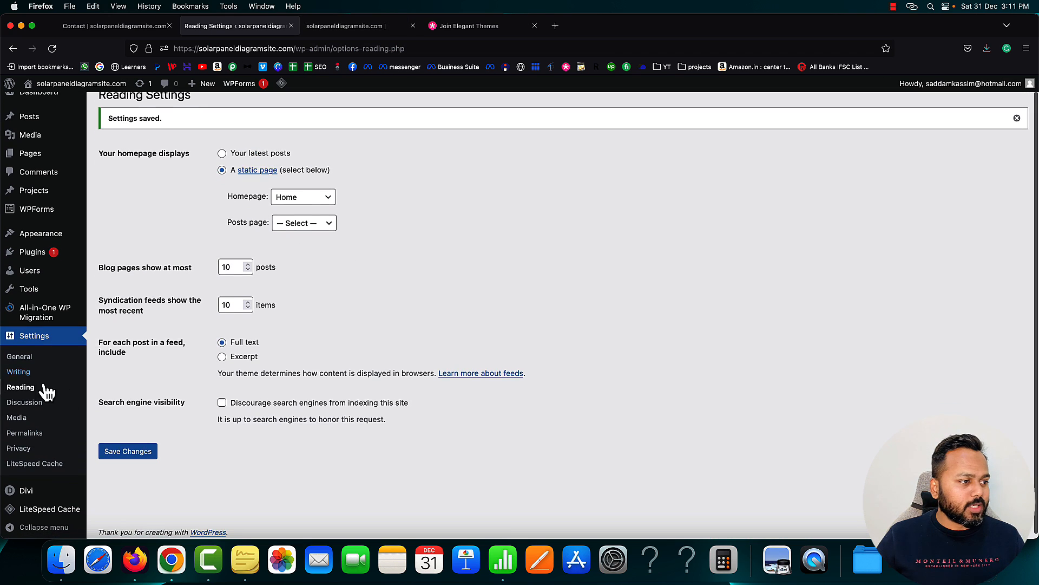
scroll(386, 205, "up", 1)
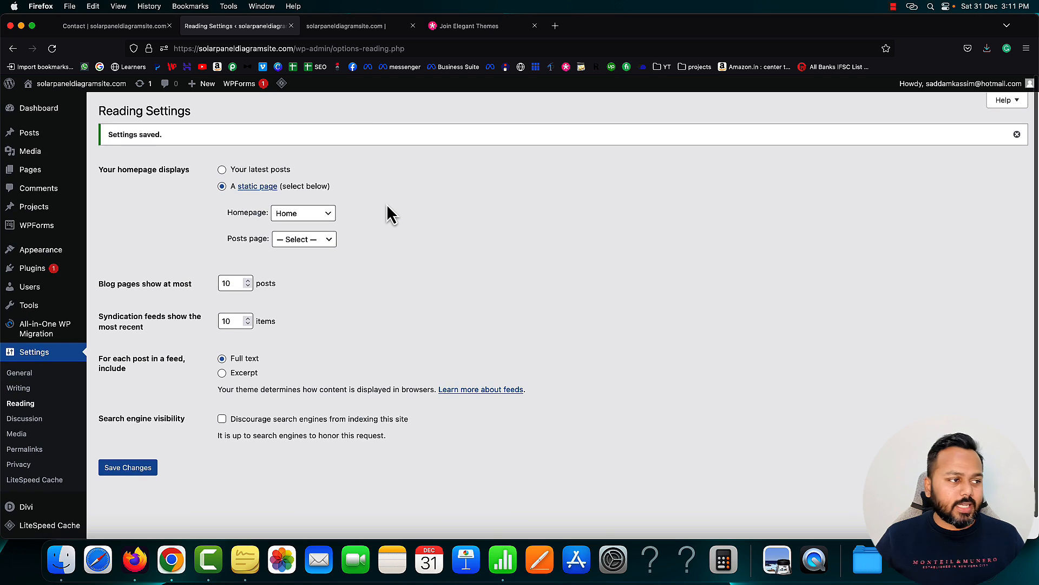
left_click(350, 26)
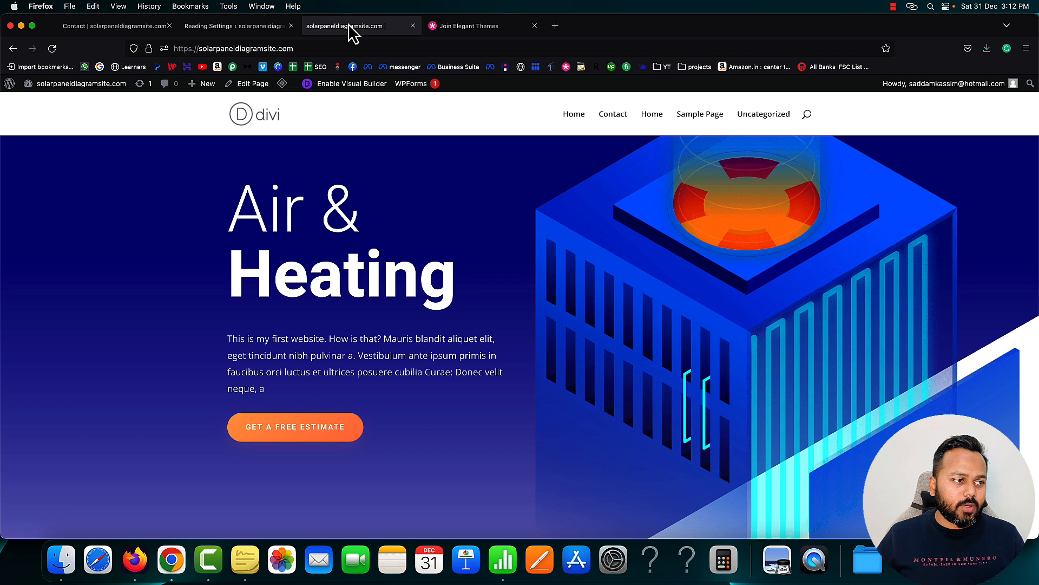
left_click(236, 30)
left_click(357, 28)
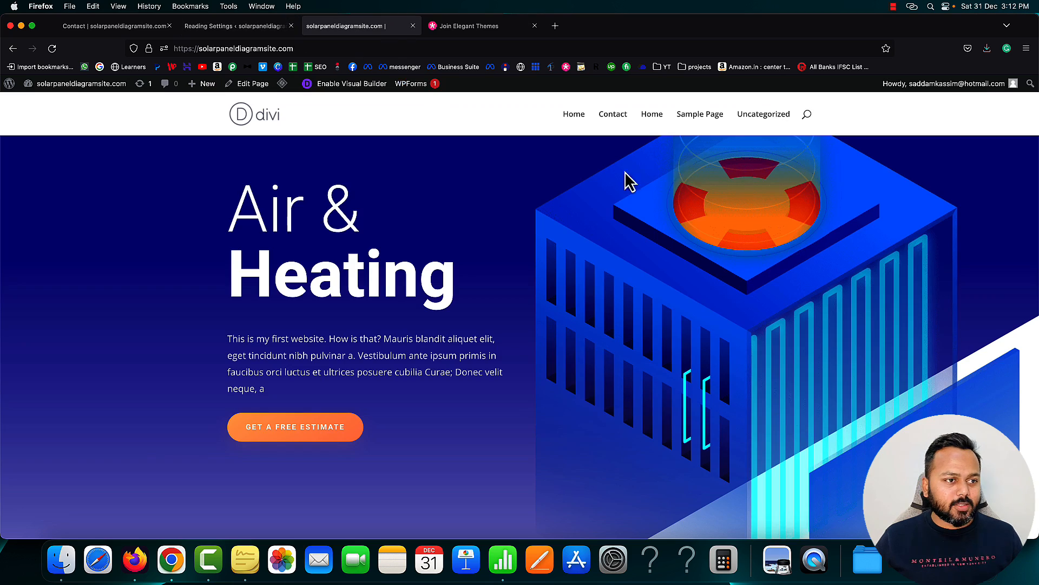
scroll(661, 233, "down", 5)
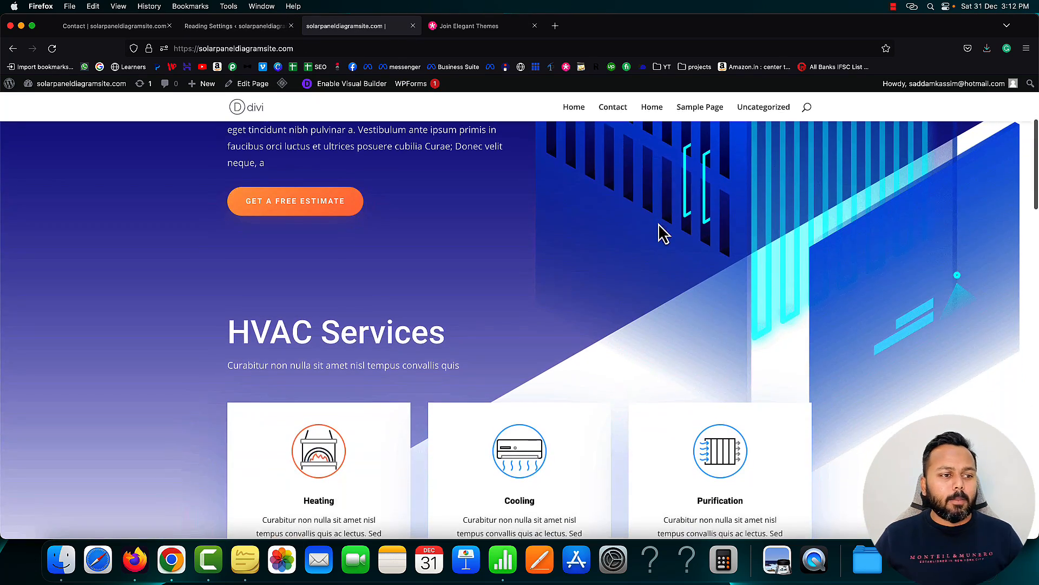
scroll(664, 233, "up", 5)
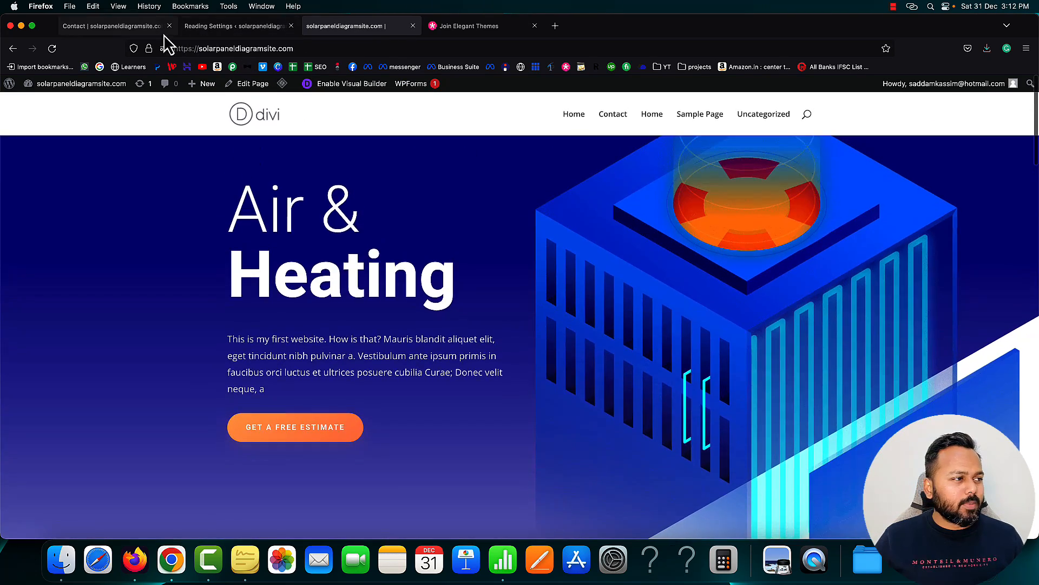
Start a new blank page with Pages > Add New in the dashboard
left_click(125, 26)
left_click(216, 26)
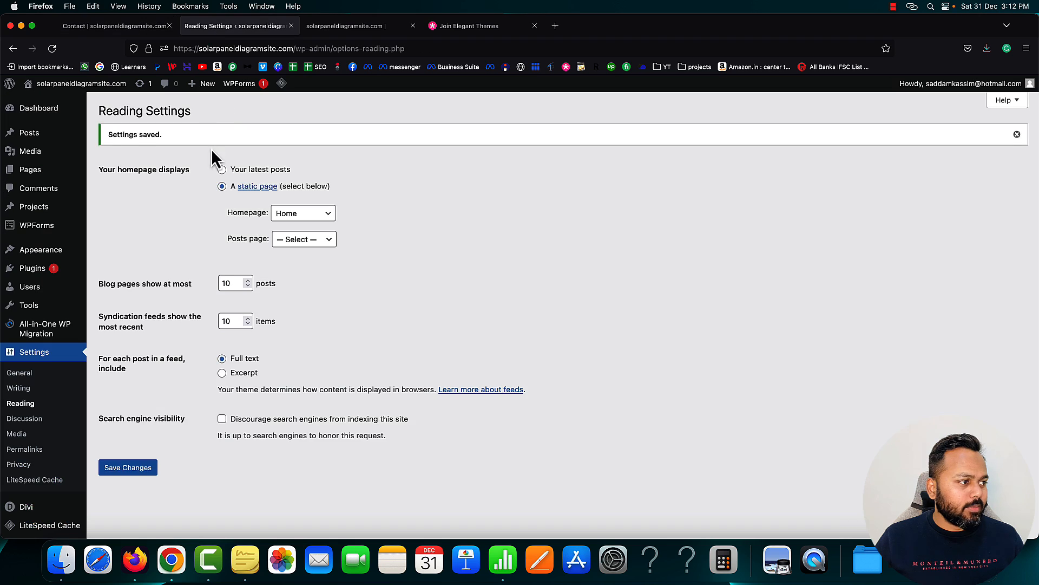
mouse_move(67, 177)
left_click(104, 187)
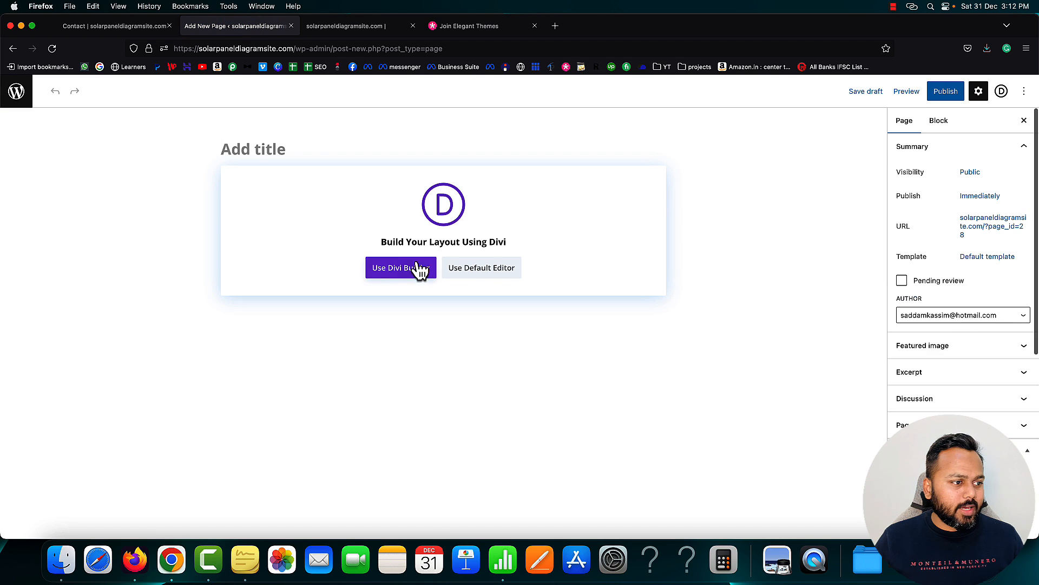
Build the new page with Divi, browse premade layouts, and open the Portfolio pack's details
left_click(415, 267)
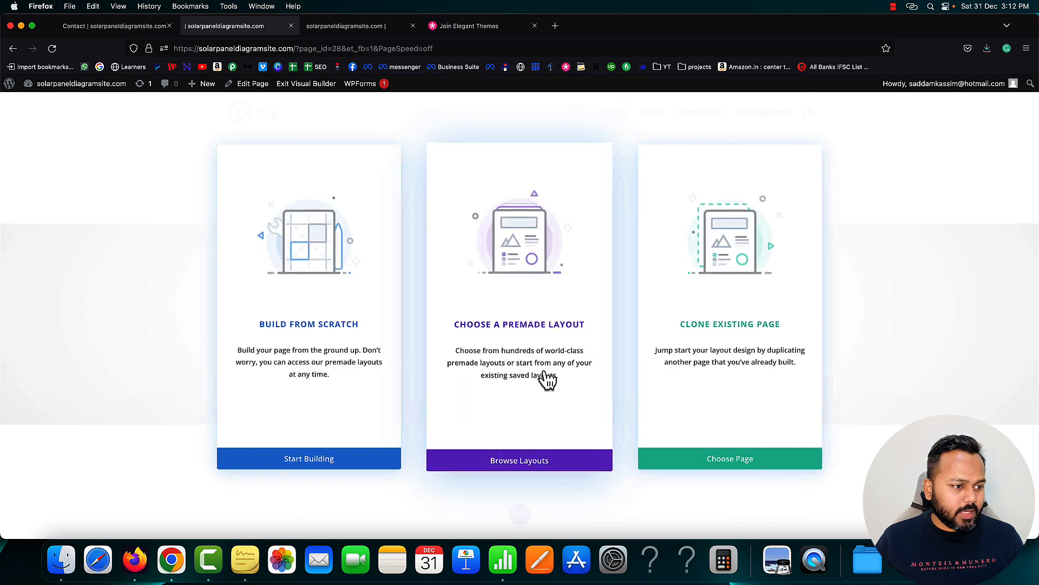
left_click(514, 459)
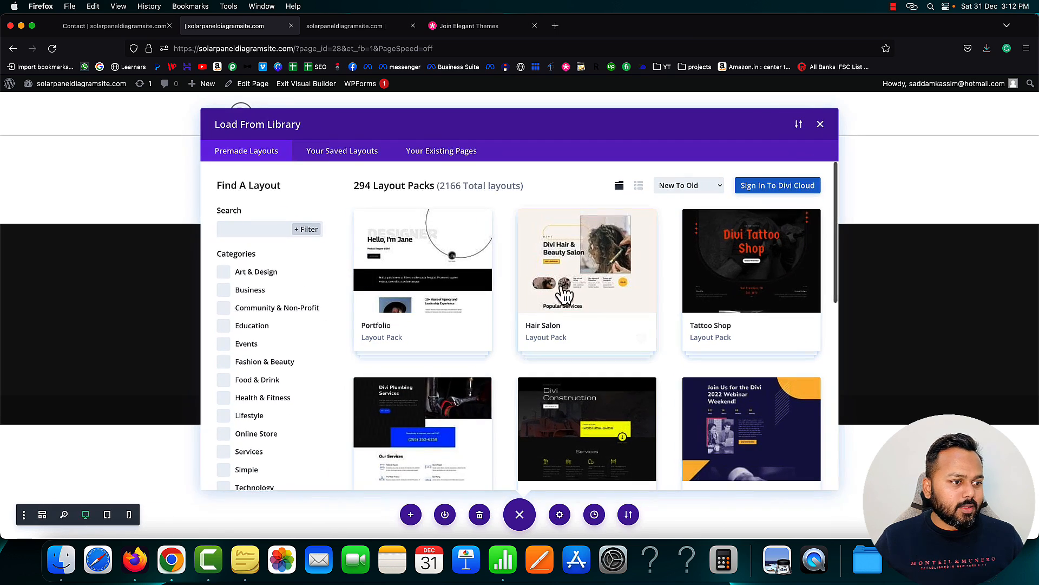
scroll(522, 324, "down", 3)
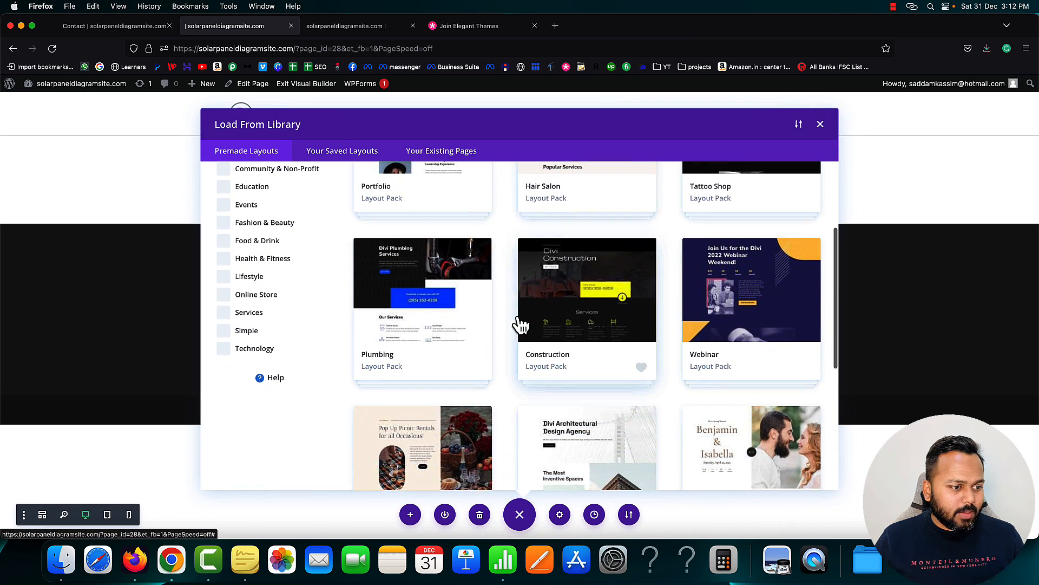
scroll(519, 325, "up", 4)
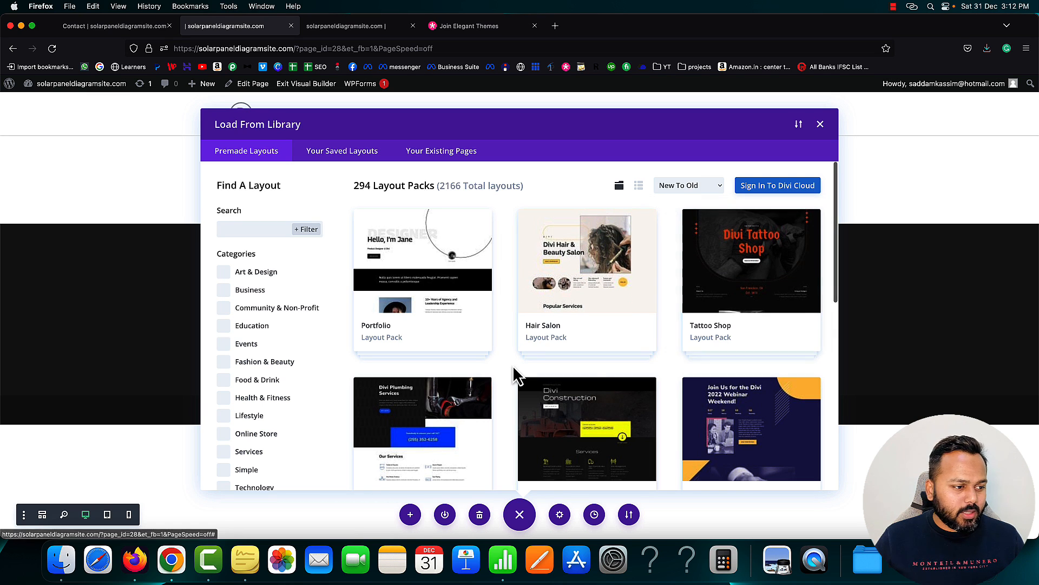
scroll(430, 265, "down", 1)
left_click(431, 277)
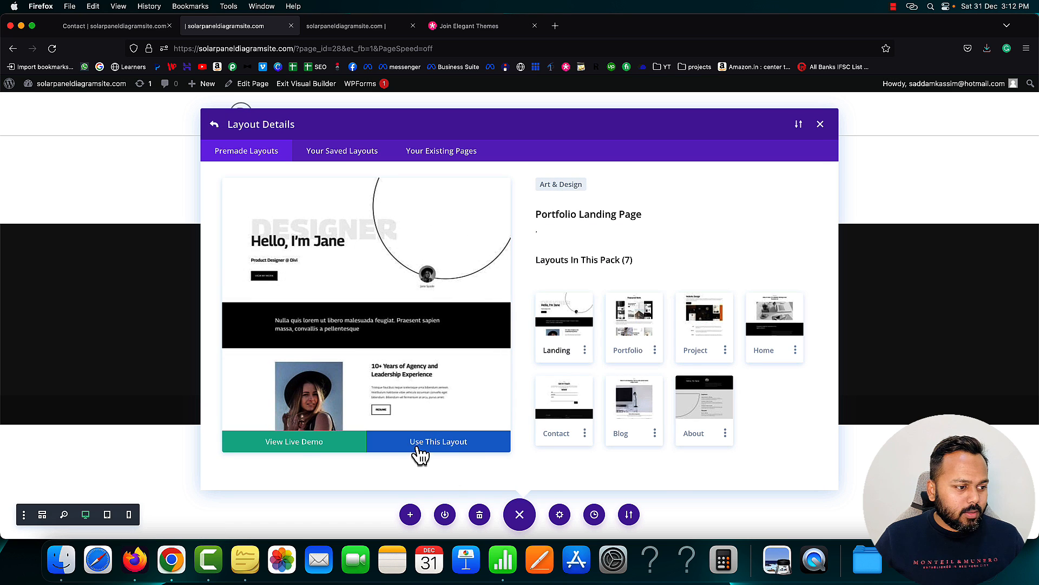
Scroll through the Portfolio Landing live demo, then return to the pack's details in the builder
left_click(297, 441)
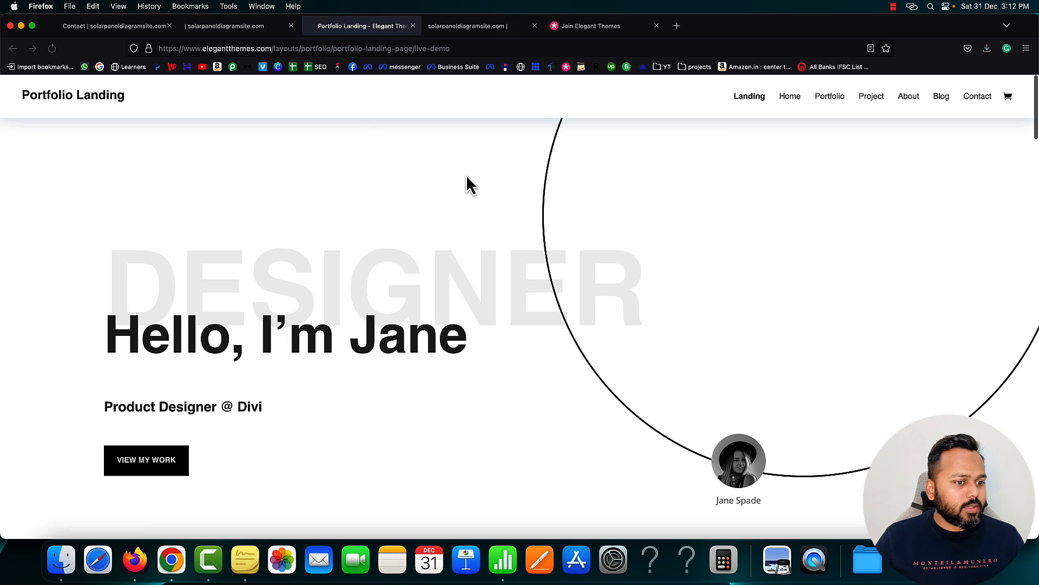
scroll(426, 256, "down", 2)
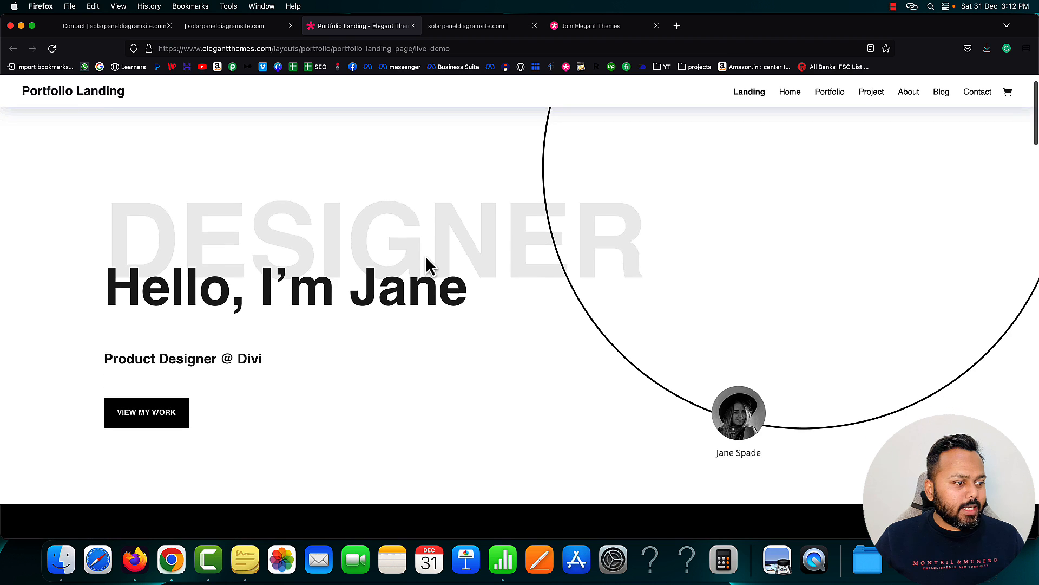
scroll(426, 256, "down", 3)
scroll(426, 256, "down", 3)
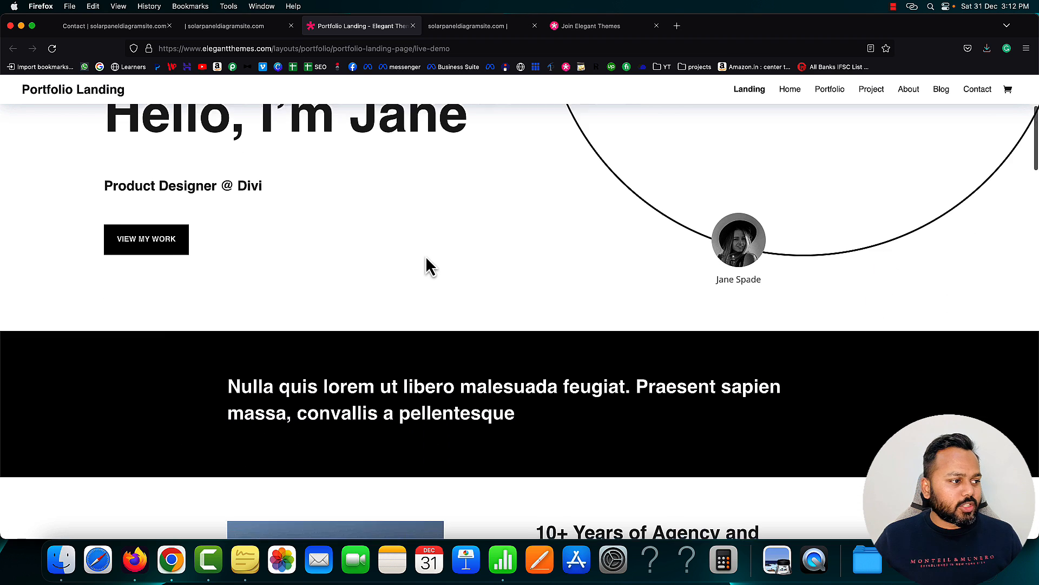
scroll(460, 256, "down", 5)
scroll(460, 257, "down", 3)
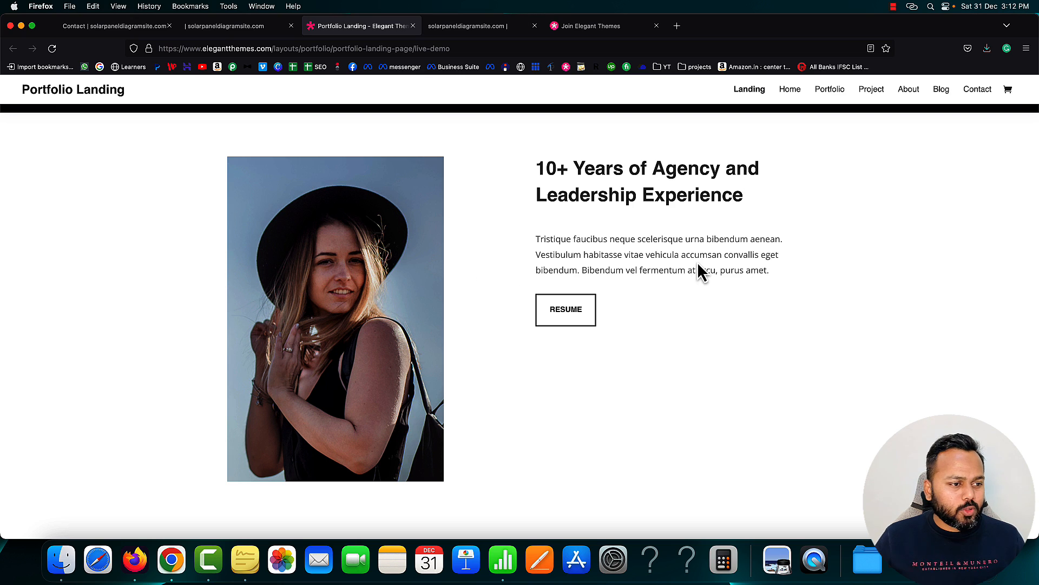
scroll(698, 269, "down", 10)
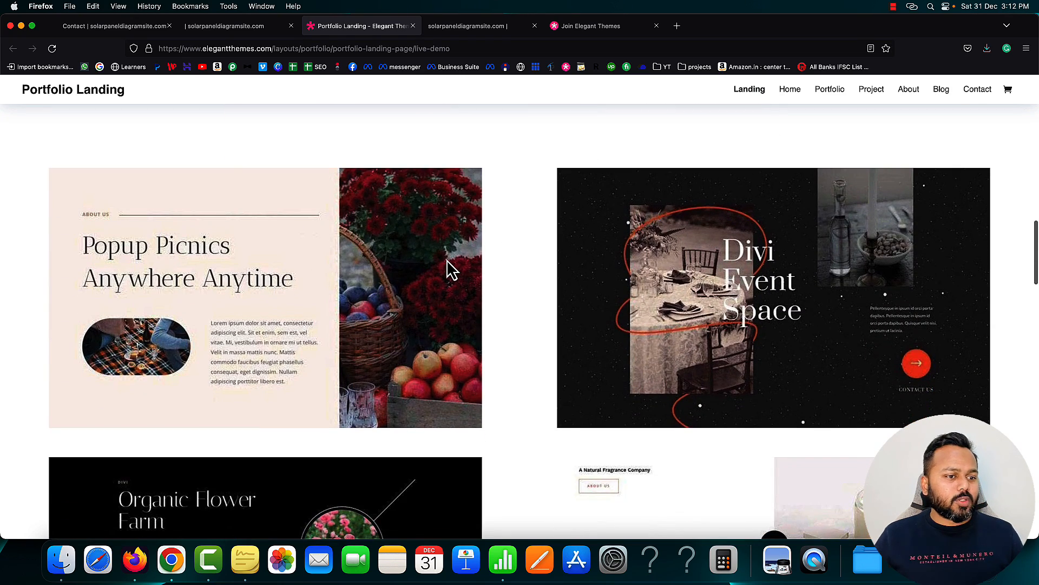
scroll(448, 257, "down", 15)
scroll(448, 262, "down", 7)
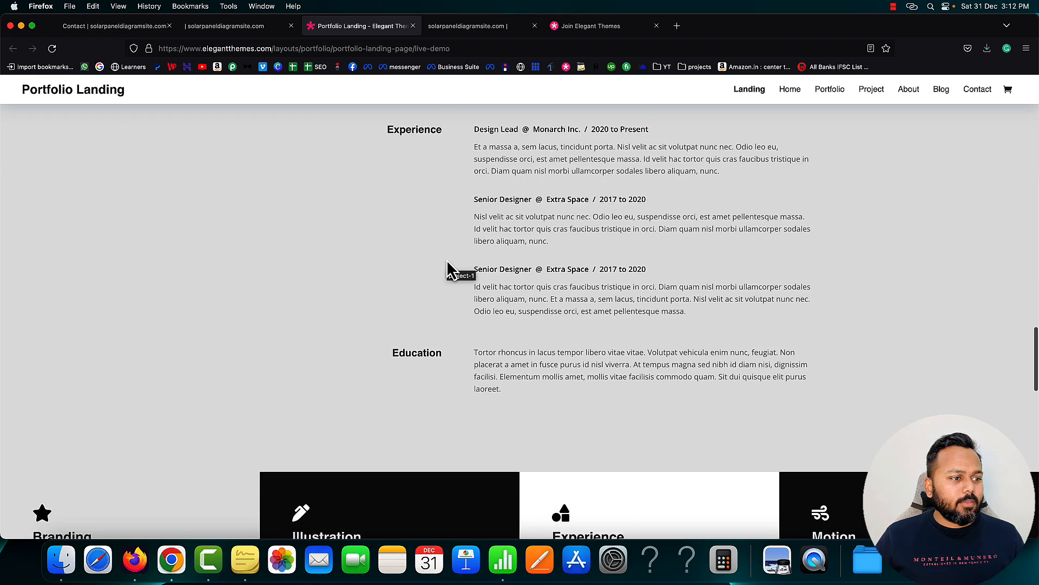
scroll(453, 269, "down", 4)
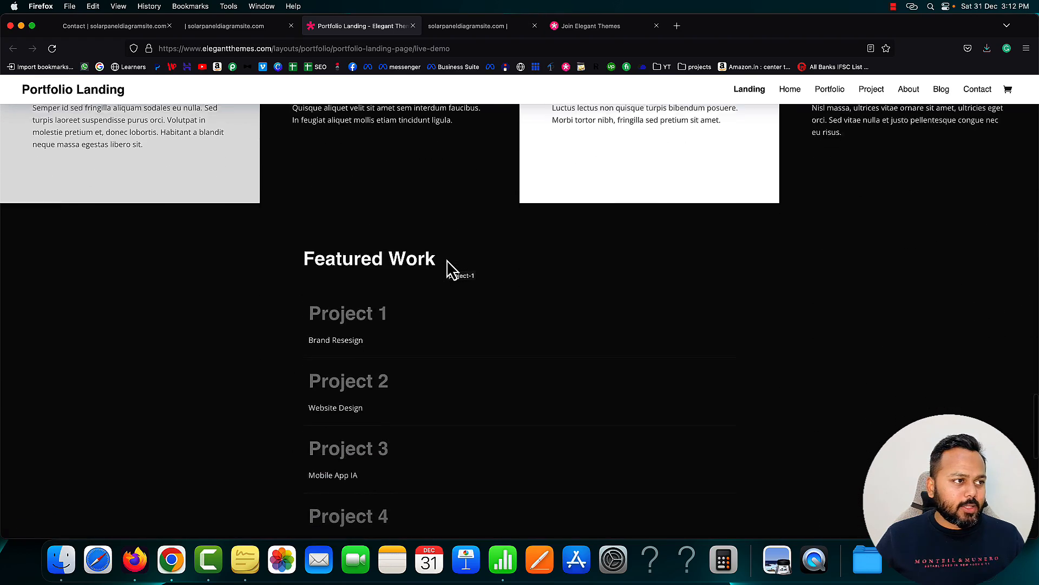
scroll(379, 206, "up", 10)
left_click(228, 26)
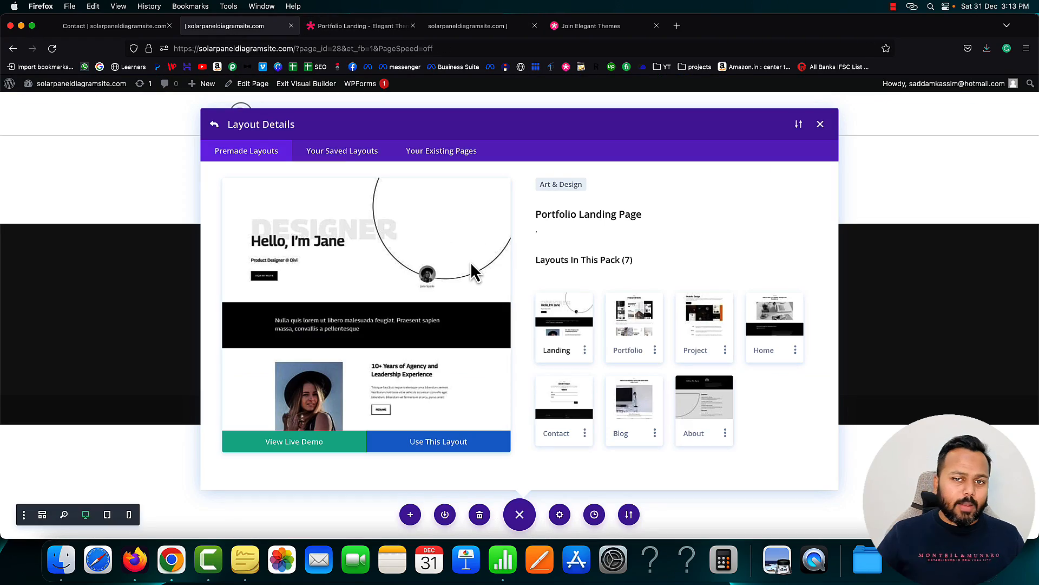